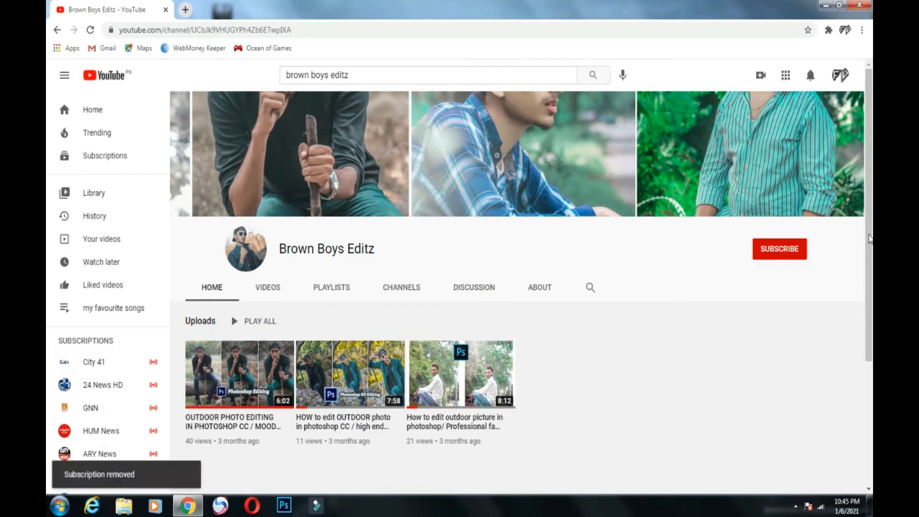
Step: Subscribe to the Brown Boys Editz channel and turn on its notifications
left_click(781, 252)
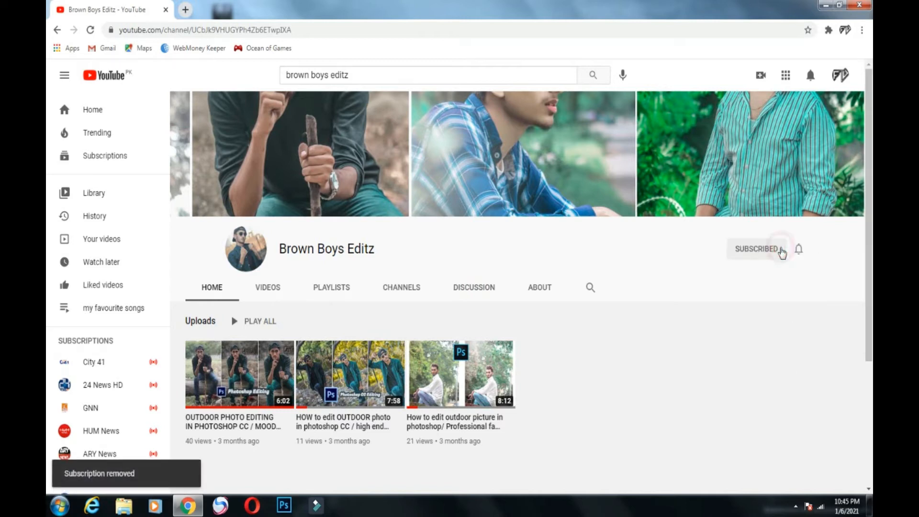
left_click(798, 250)
left_click(766, 274)
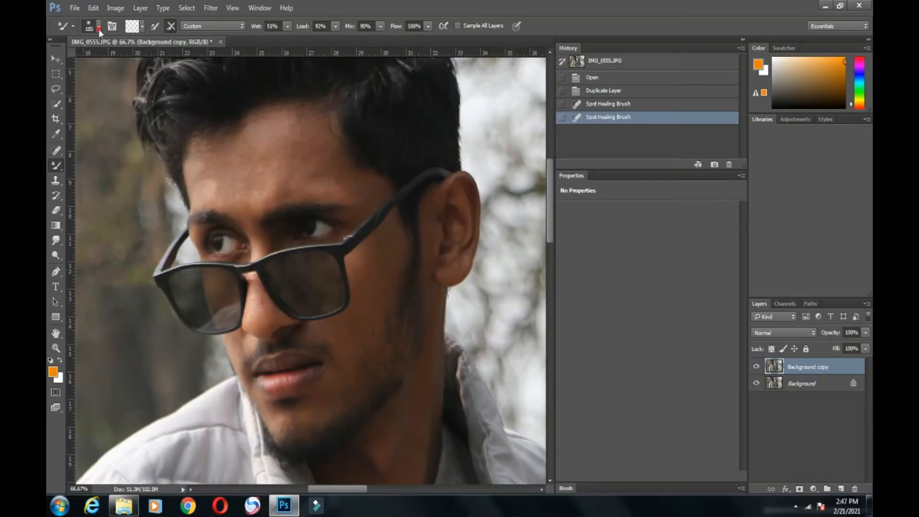
Step: Try a resized Mixer Brush on the forehead, and undo the stroke
left_click(98, 29)
left_click_drag(145, 58, 140, 58)
left_click(433, 2)
left_click(297, 130)
key("ctrl+z")
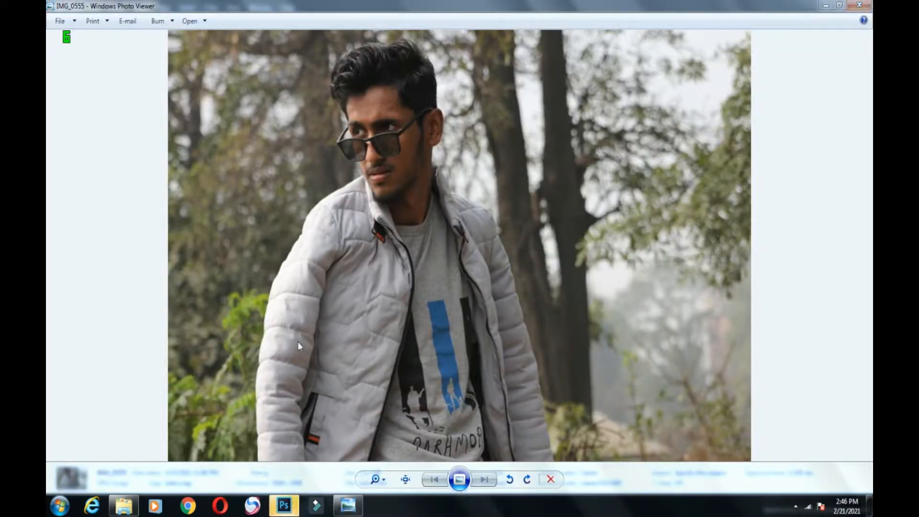
Step: Switch from the photo viewer to Photoshop with IMG_0555.JPG open, and activate the Move tool
left_click(286, 508)
left_click(348, 508)
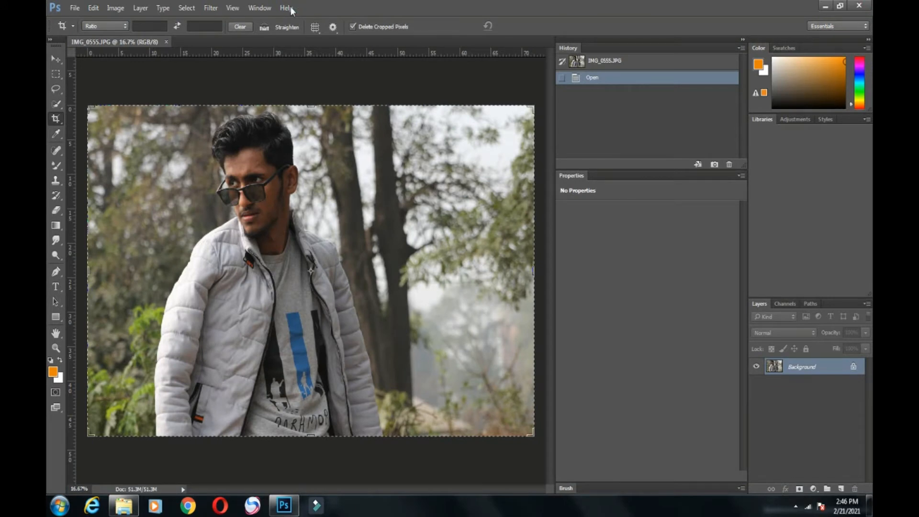
left_click(56, 59)
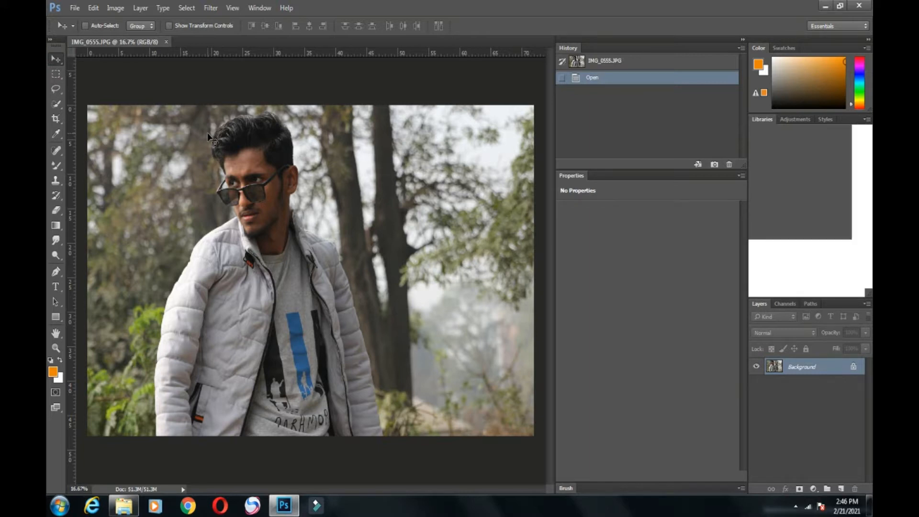
Step: Activate the Spot Healing Brush for close-up retouching of the man's face
key("ctrl+plus")
key("ctrl+plus")
key("ctrl+plus")
key("ctrl+plus")
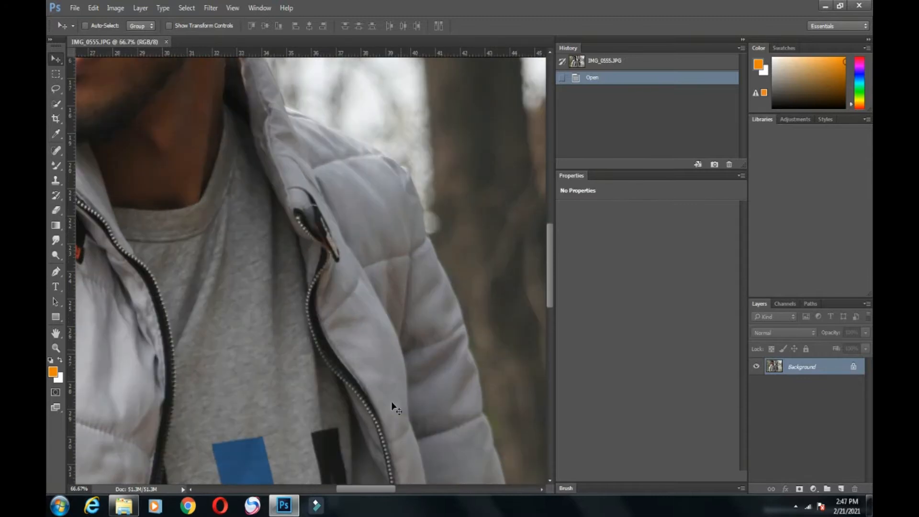
left_click_drag(387, 490, 358, 490)
left_click_drag(550, 257, 546, 191)
left_click(54, 152)
left_click(115, 148)
Step: Revert the trial healing dab to the opened state, and duplicate the Background layer
left_click(320, 166)
left_click(599, 79)
right_click(835, 372)
left_click(808, 257)
left_click(548, 157)
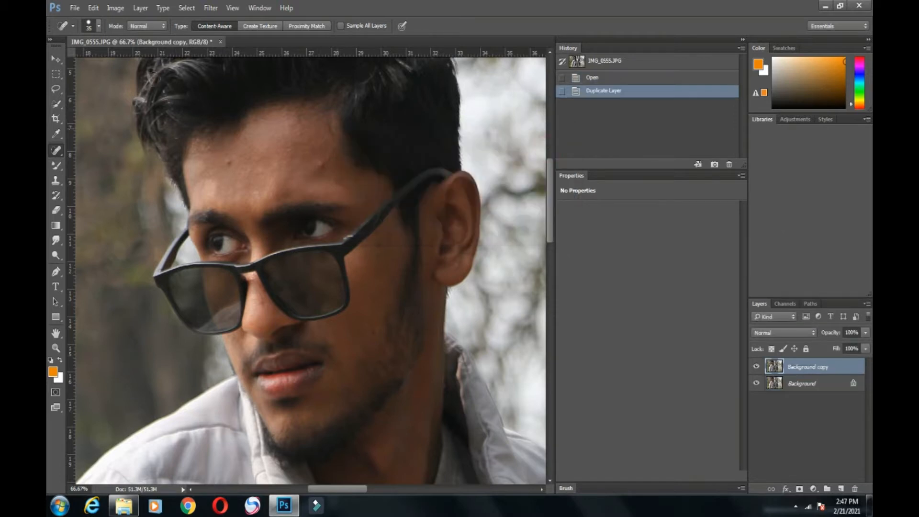
Step: Remove the two dark spots on the forehead with the Spot Healing Brush at size 40
left_click(100, 27)
left_click(329, 5)
left_click(320, 165)
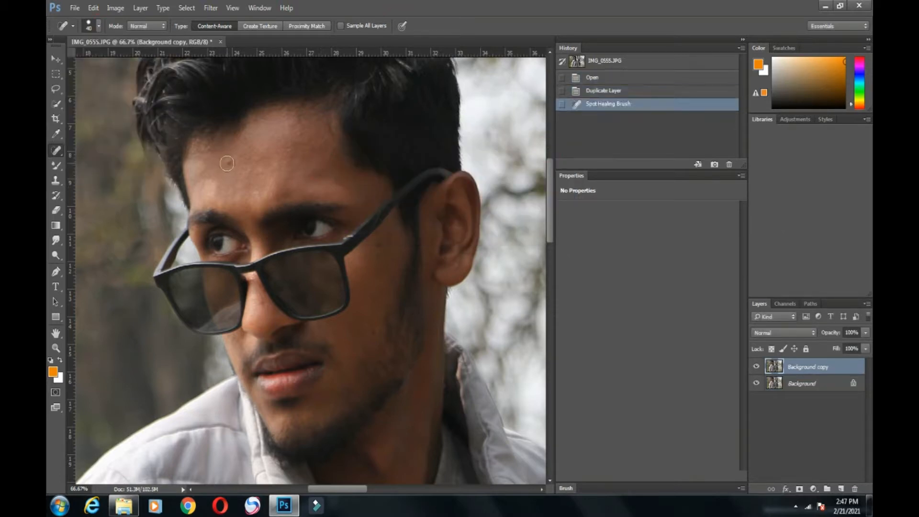
left_click(228, 163)
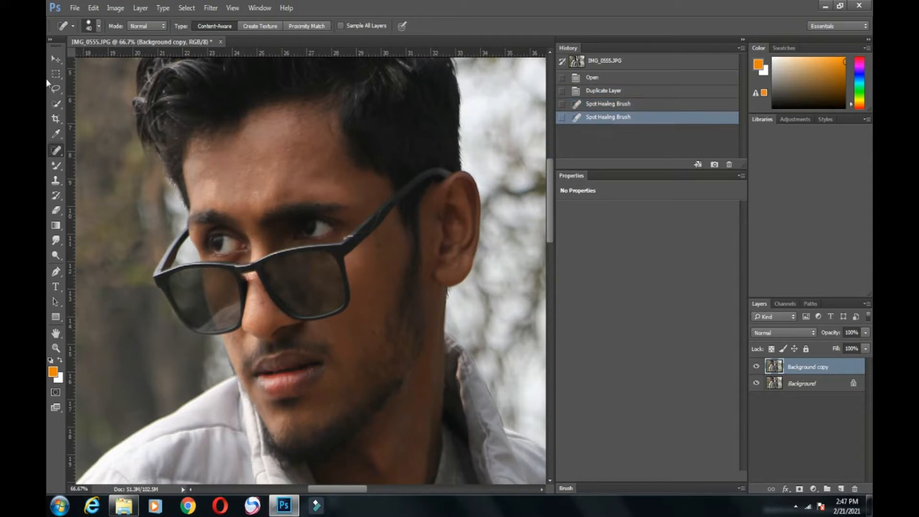
Step: Smooth the forehead skin with the Mixer Brush at size 117 and Wet 33%, undoing the last unwanted stroke
left_click(56, 165)
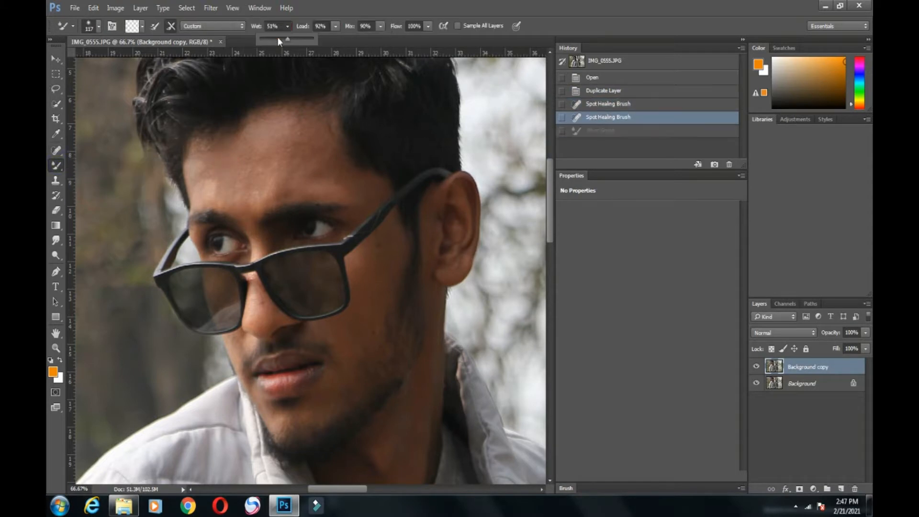
left_click(297, 143)
left_click_drag(269, 151, 316, 128)
mouse_move(316, 128)
left_mouse_down()
mouse_move(324, 156)
mouse_move(307, 145)
left_mouse_up()
mouse_move(308, 145)
left_mouse_down()
mouse_move(329, 192)
mouse_move(345, 182)
left_mouse_up()
key("ctrl+z")
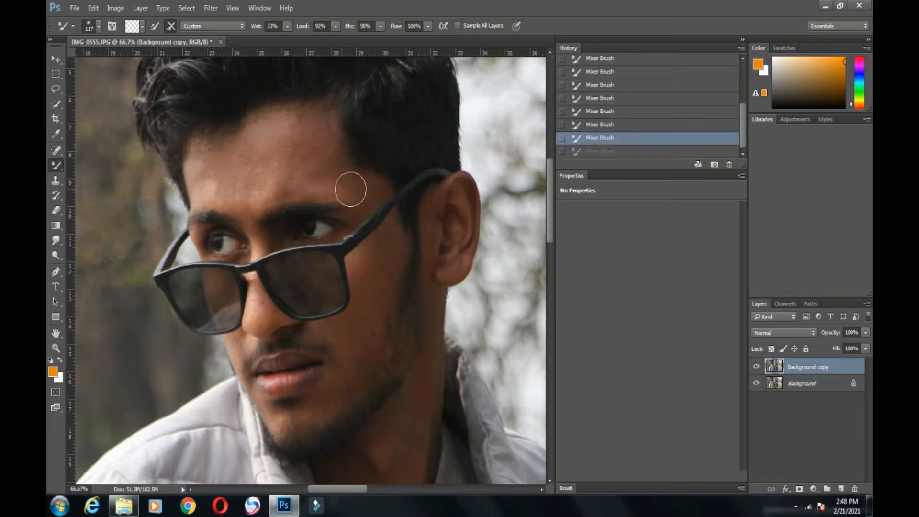
key("ctrl+z")
Step: Heal a spot in the middle of the forehead, and return to the Mixer Brush after comparing the layer with the original
left_click(56, 151)
left_click(288, 152)
left_click(56, 166)
left_click(756, 367)
left_click(756, 367)
Step: Blend the skin across the forehead and toward the temple with Mixer Brush strokes
left_click_drag(271, 165, 307, 170)
left_click_drag(307, 169, 298, 149)
mouse_move(298, 150)
left_mouse_down()
mouse_move(286, 134)
mouse_move(345, 167)
left_mouse_up()
left_click_drag(345, 168, 380, 168)
left_click_drag(242, 176, 245, 156)
left_click_drag(245, 156, 249, 170)
left_click_drag(249, 170, 255, 179)
Step: Adjust the Mixer Brush size and smooth the remaining forehead skin up to the hairline
left_click(99, 26)
left_click(259, 181)
left_click_drag(96, 54, 92, 54)
left_click(99, 25)
left_click(209, 184)
left_click(236, 125)
Step: Set the Mixer Brush Load to 83%
left_click(335, 26)
left_click_drag(337, 41, 332, 41)
key("ctrl+minus")
key("ctrl+minus")
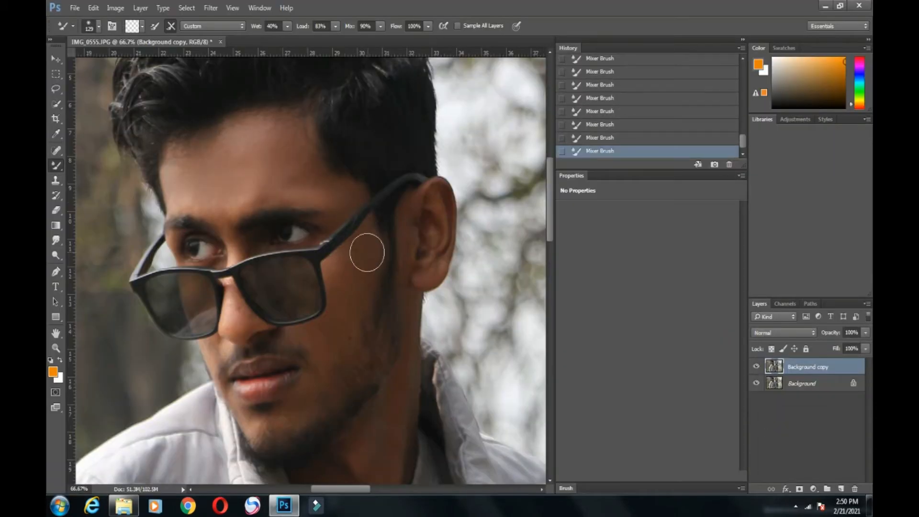
Step: Step back to an earlier Mixer Brush state, and heal three spots on the cheek with the Spot Healing Brush
left_click(635, 99)
key("j")
left_click(353, 254)
left_click(350, 338)
left_click(349, 305)
Step: Smooth the cheek beside the sunglasses with the Mixer Brush at size 108 and Wet 44%
left_click(56, 166)
left_click(287, 26)
left_click(99, 26)
left_click(134, 60)
mouse_move(364, 237)
left_mouse_down()
mouse_move(318, 332)
mouse_move(283, 269)
left_mouse_up()
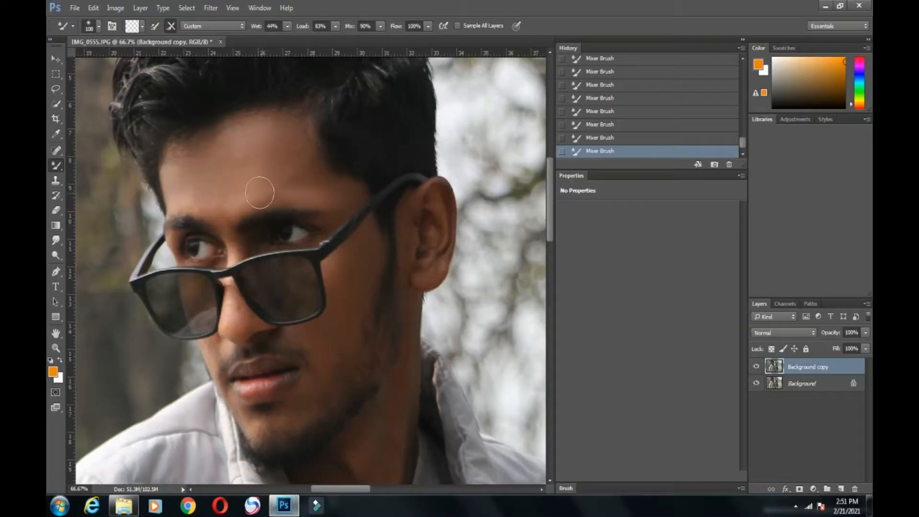
Step: Step back one Mixer Brush state, lower the brush wetness, and smooth the lower cheek
left_click(587, 139)
left_click(287, 26)
left_click(98, 27)
left_click_drag(287, 39, 281, 40)
left_click(336, 363)
Step: Smooth the nose with the Mixer Brush at size 75 and Wet 46%
left_click(287, 26)
left_click(99, 27)
left_click(130, 61)
left_click_drag(235, 320, 234, 303)
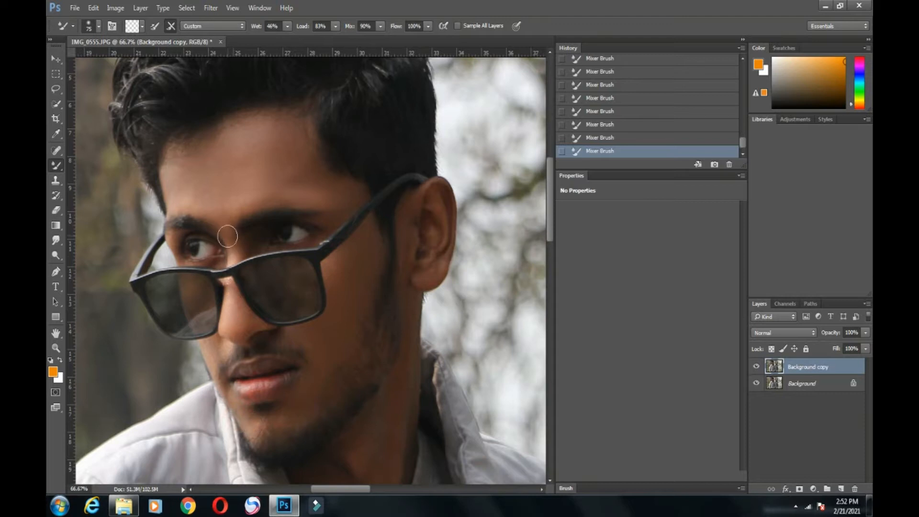
Step: Compare the retouched layer with the original, and smooth the forehead with the Mixer Brush at size 139 and Wet 35%
left_click(757, 368)
left_click(756, 368)
left_click(99, 26)
left_click(140, 60)
left_click(287, 26)
left_click_drag(287, 39, 281, 40)
left_click(99, 26)
left_click(209, 150)
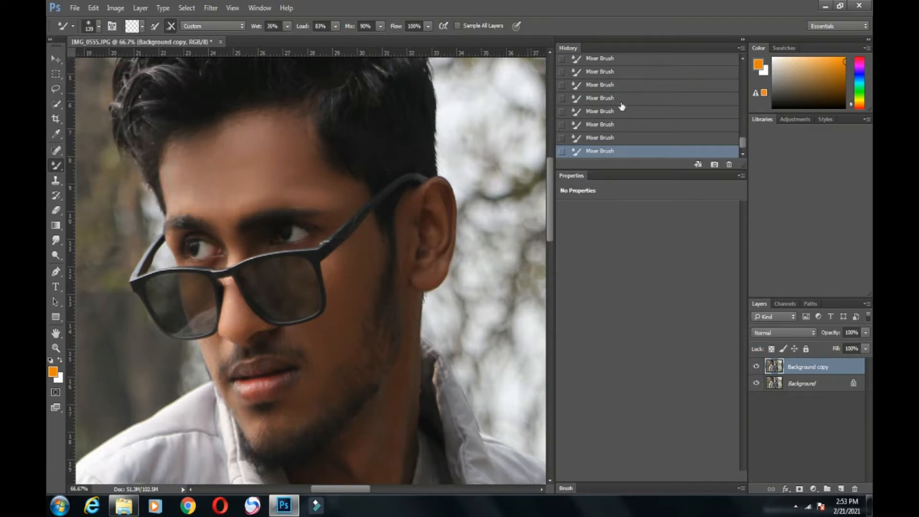
Step: Reduce the Mixer Brush size to 44 for detail work around the eyes and eyebrows
left_click(98, 26)
left_click(119, 62)
key("ctrl+plus")
key("ctrl+plus")
left_click_drag(340, 489, 319, 489)
mouse_move(550, 184)
left_mouse_down()
mouse_move(550, 225)
mouse_move(550, 210)
left_mouse_up()
left_click(98, 26)
left_click(117, 62)
key("Return")
scroll(318, 219, "up", 10)
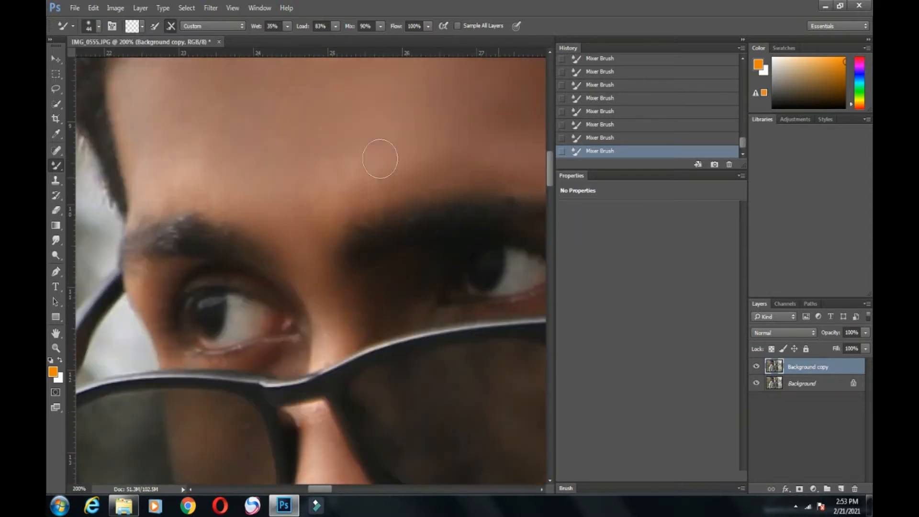
Step: Apply the Imagenomic Portraiture 3 filter to the duplicate layer with the Smoothing: Normal preset
key("ctrl+minus")
key("ctrl+minus")
key("ctrl+minus")
key("ctrl+minus")
key("ctrl+minus")
key("ctrl+minus")
left_click(215, 8)
left_click(371, 248)
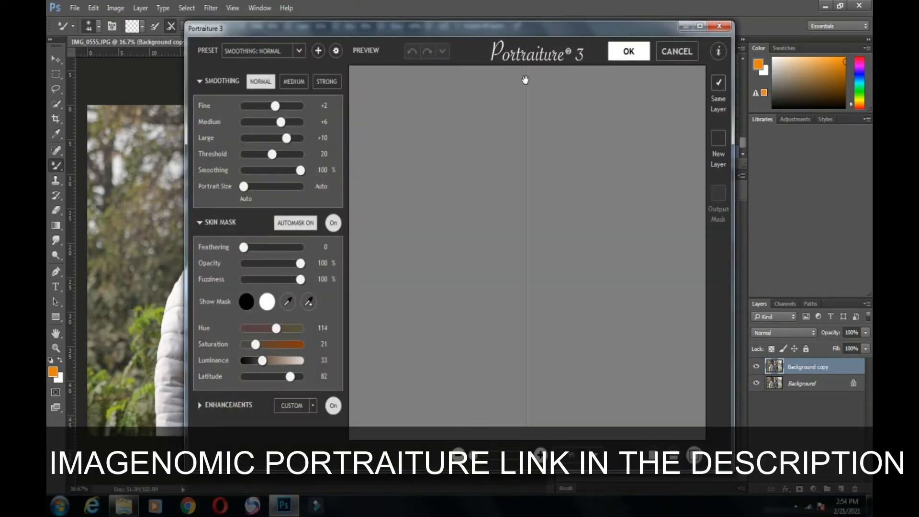
left_click(624, 53)
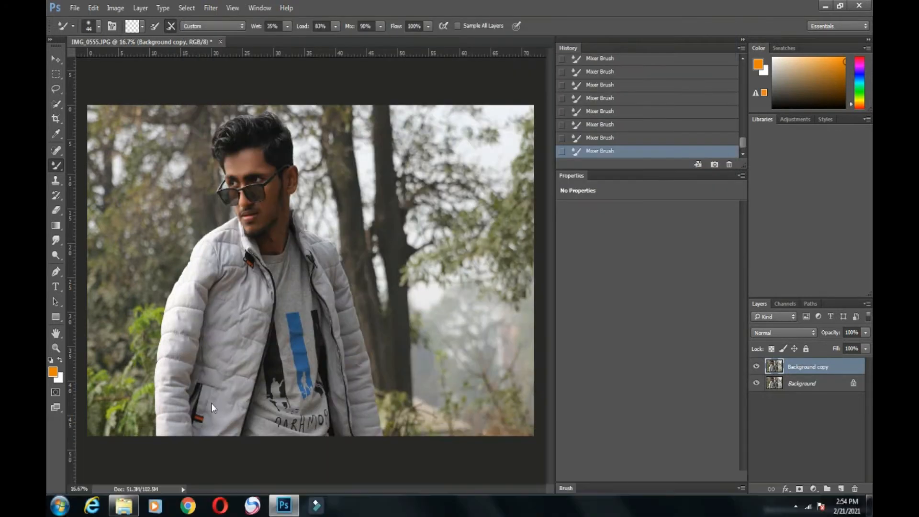
left_click(796, 506)
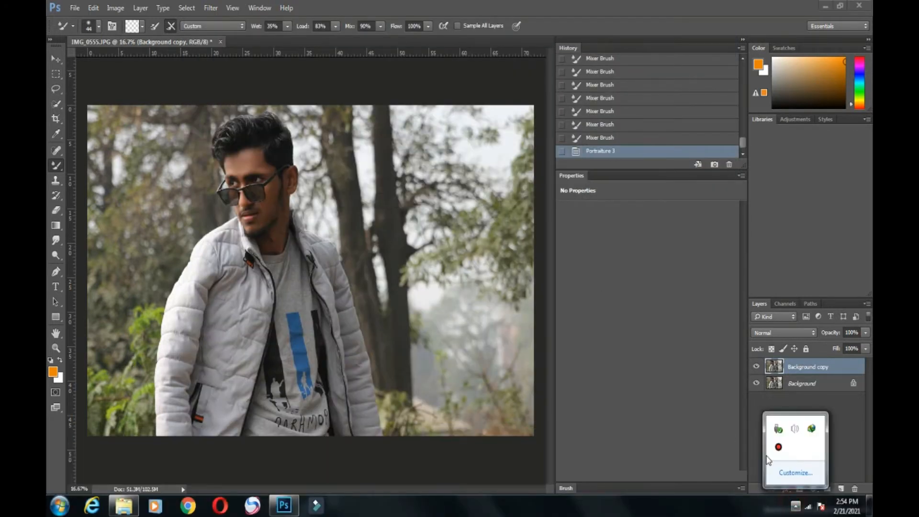
left_click(778, 447)
left_click(672, 110)
left_click(210, 8)
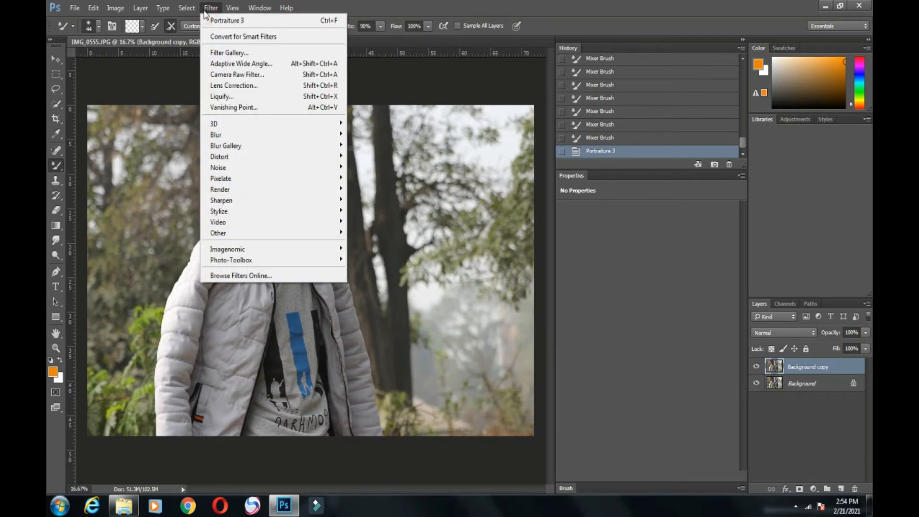
left_click(514, 5)
Step: Compare the smoothed layer with the original, lower its opacity to about 85%, and merge it down
left_click(758, 366)
left_click(757, 367)
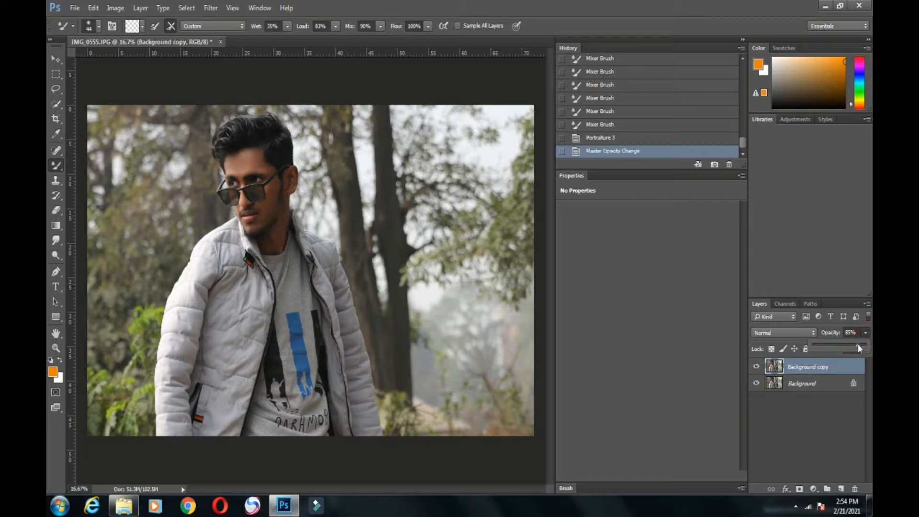
left_click_drag(858, 347, 860, 349)
right_click(804, 370)
left_click(739, 385)
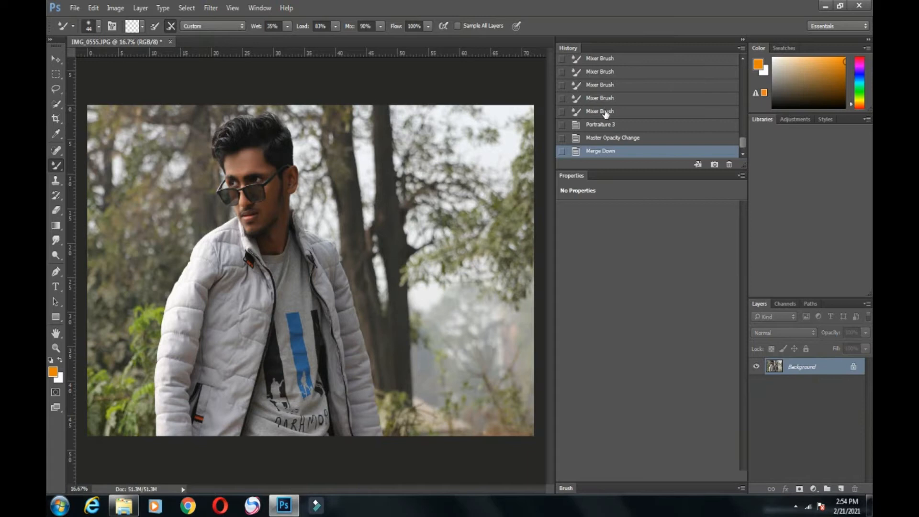
Step: Duplicate the merged Background layer
left_click(211, 7)
left_click(855, 262)
right_click(809, 371)
left_click(810, 257)
left_click(550, 154)
left_click(211, 7)
left_click(223, 106)
left_click(840, 45)
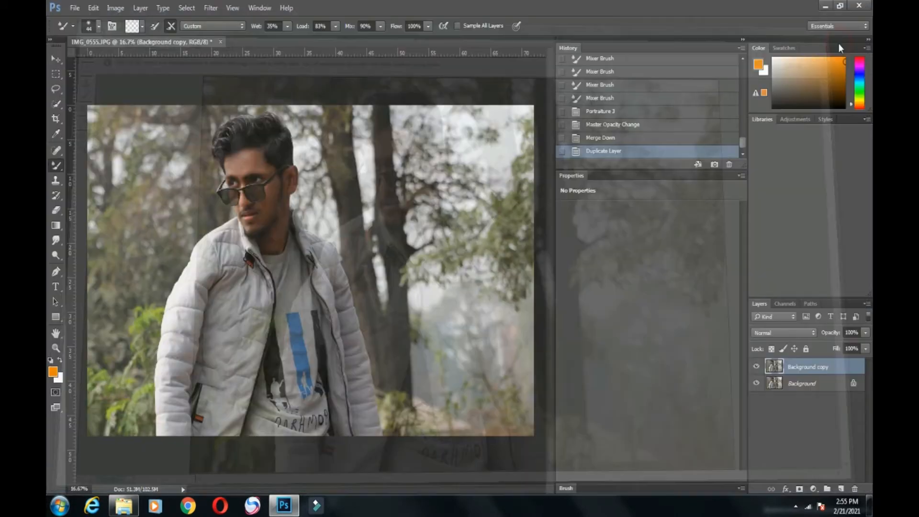
Step: Try to reshape the top of the hair with the Forward Warp tool in Liquify
left_click(211, 8)
left_click(237, 92)
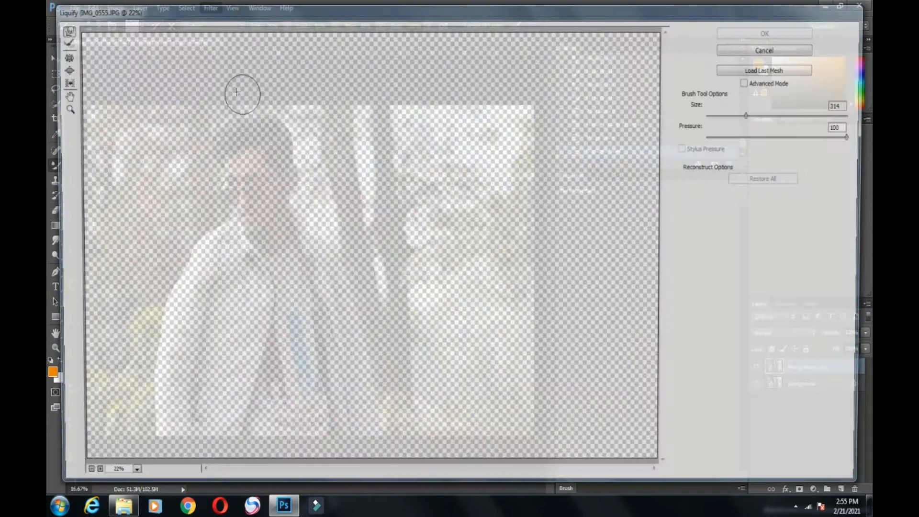
left_click(61, 108)
mouse_move(205, 159)
left_mouse_down()
mouse_move(401, 75)
mouse_move(417, 34)
left_mouse_up()
left_click(60, 28)
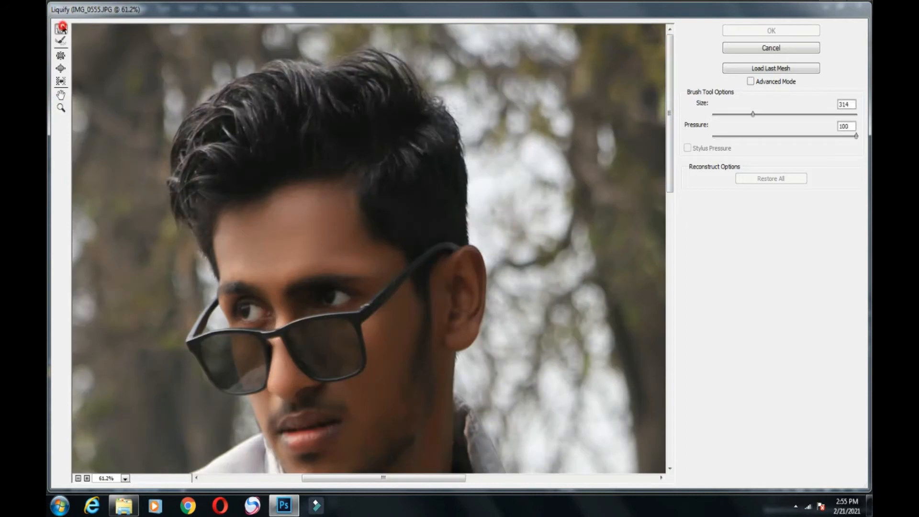
left_click(125, 505)
left_click(292, 378)
left_click(75, 161)
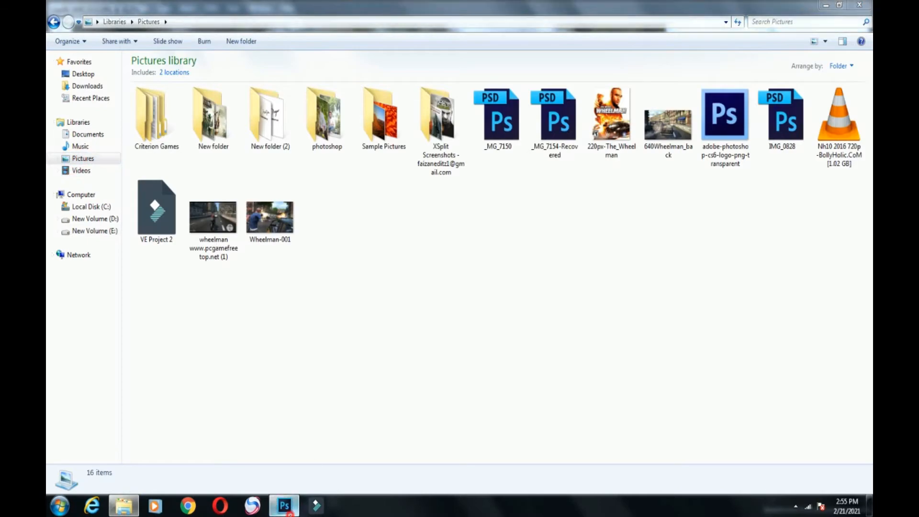
left_click(284, 506)
left_click_drag(374, 99, 359, 92)
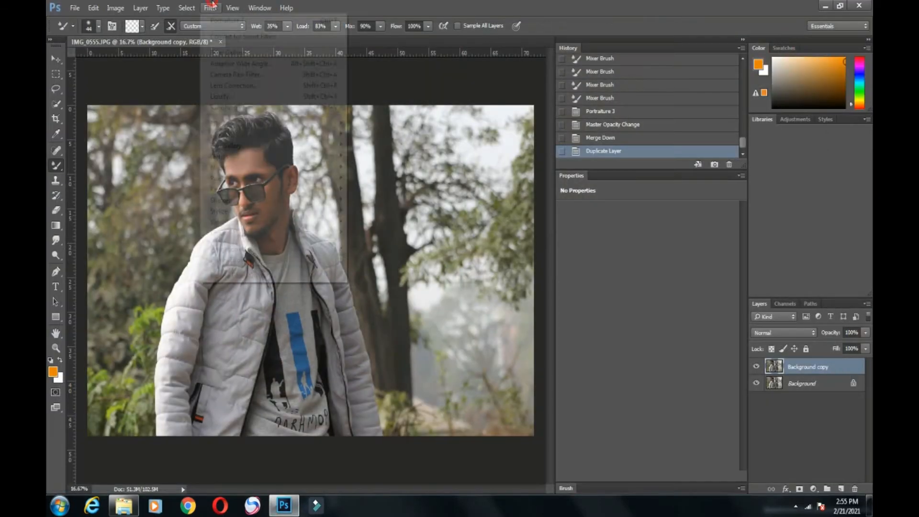
Step: Raise the hair on top of the head in Liquify with the Forward Warp tool at size 353 and pressure 100
left_click(224, 96)
mouse_move(220, 123)
left_mouse_down()
mouse_move(324, 83)
mouse_move(381, 31)
left_mouse_up()
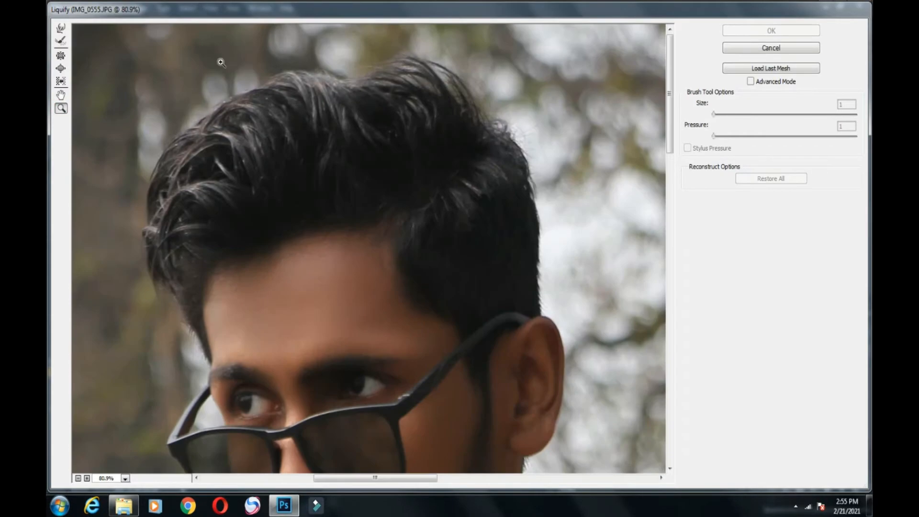
left_click(288, 171)
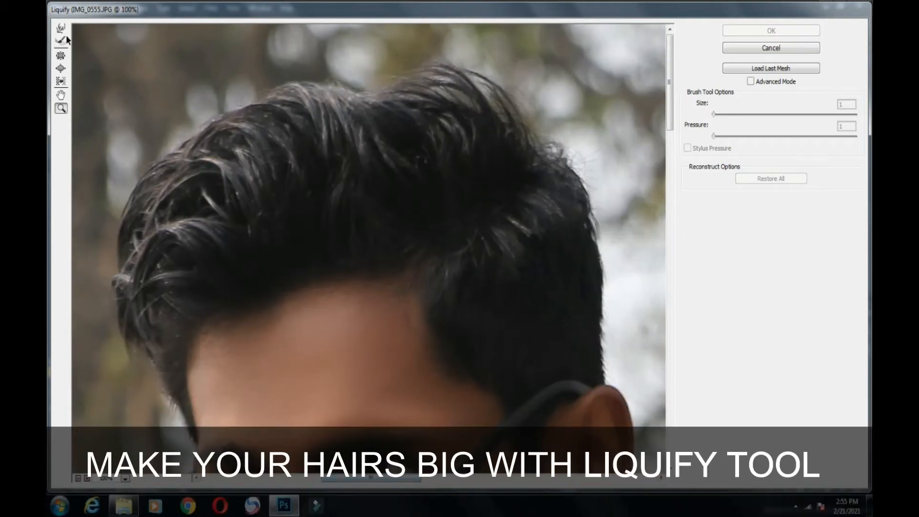
key("w")
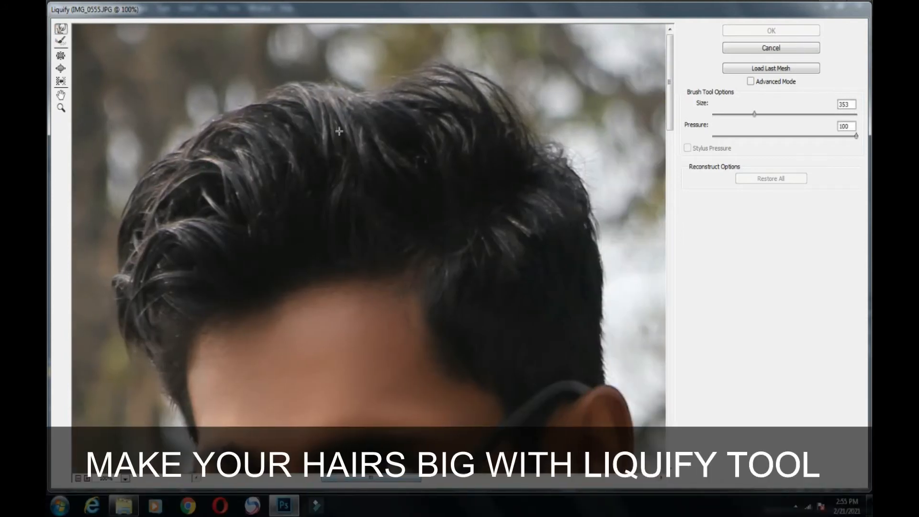
left_click_drag(431, 152, 395, 99)
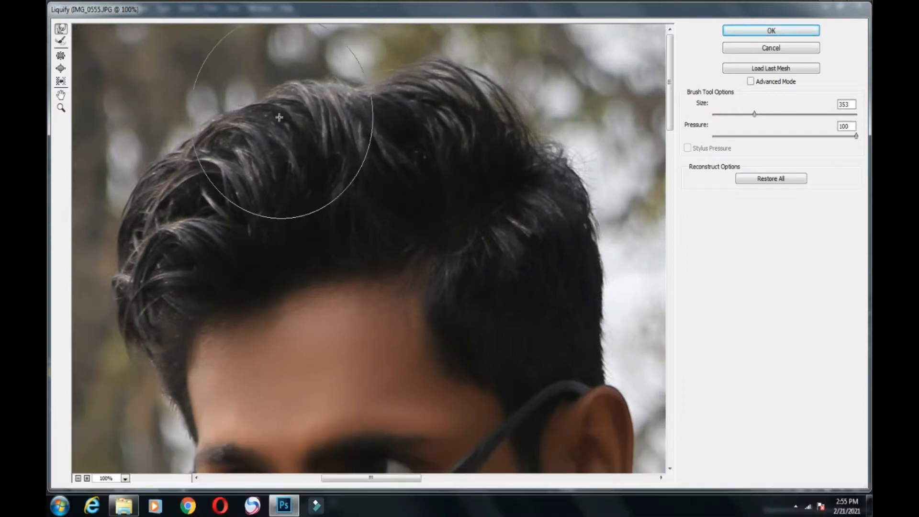
Step: Push the hair outline outward along the top, front and crown with the Forward Warp tool and apply the Liquify filter
left_click_drag(221, 151, 213, 145)
left_click_drag(377, 114, 373, 105)
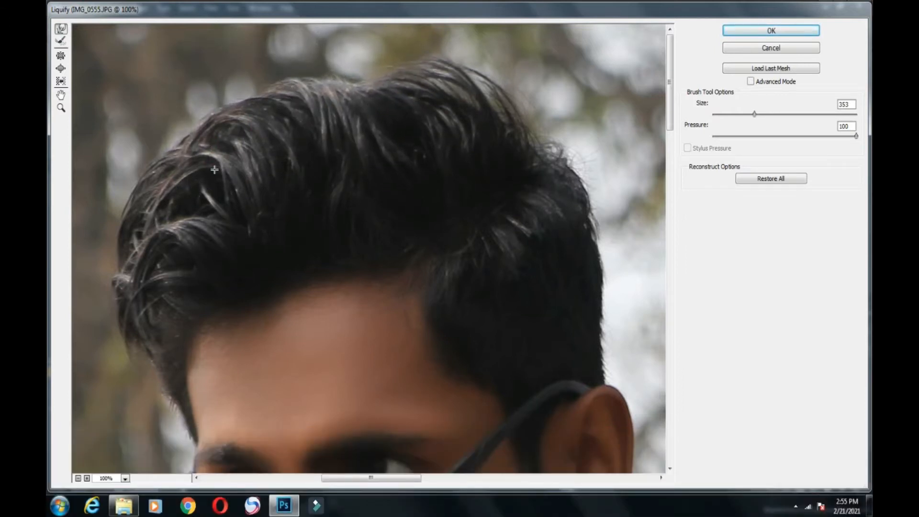
left_click_drag(157, 200, 153, 196)
left_click_drag(193, 160, 187, 153)
left_click_drag(119, 259, 115, 261)
left_click_drag(490, 136, 498, 127)
left_click_drag(347, 103, 344, 96)
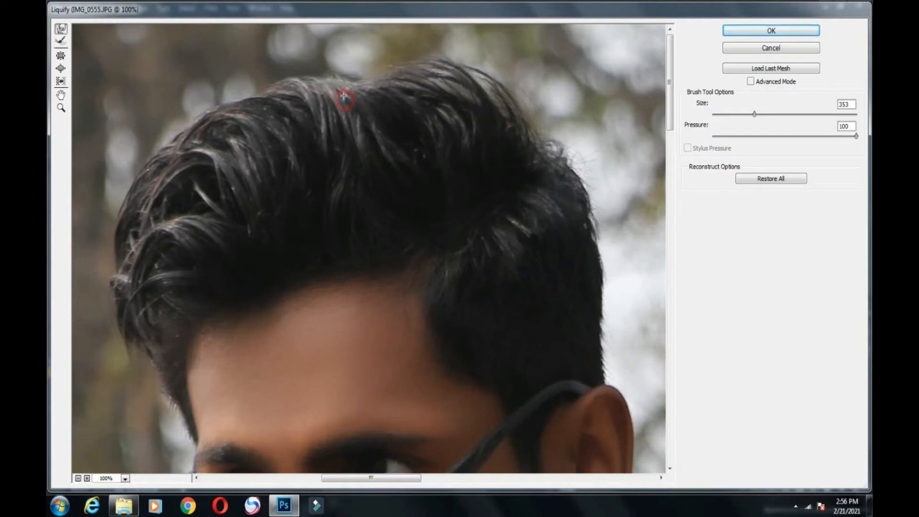
left_click_drag(189, 148, 182, 138)
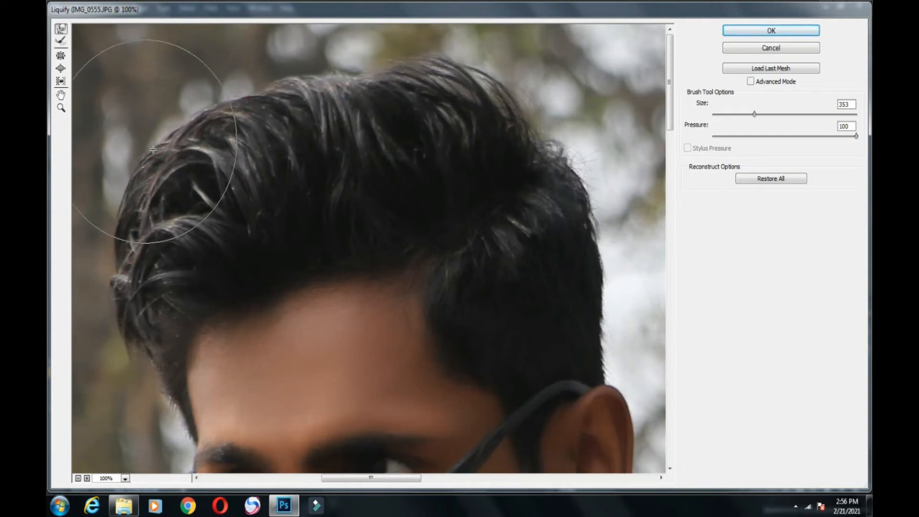
left_click_drag(360, 99, 356, 93)
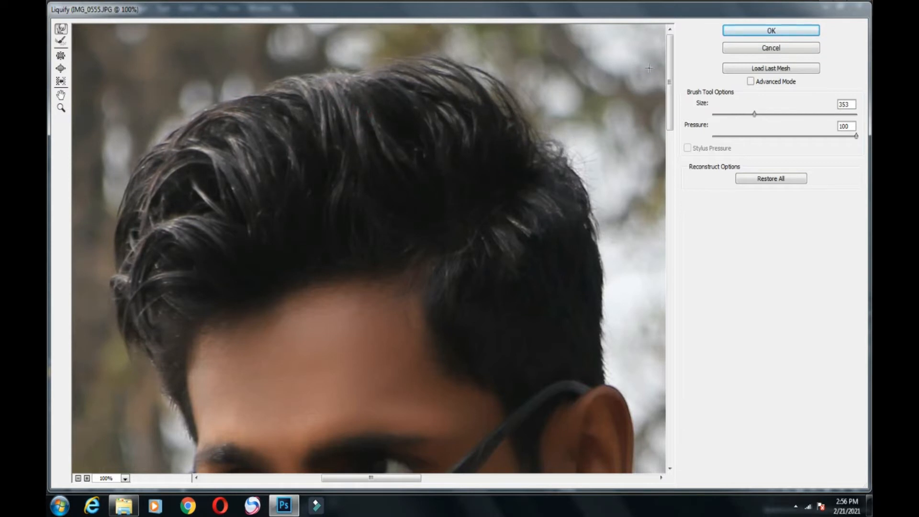
left_click(771, 30)
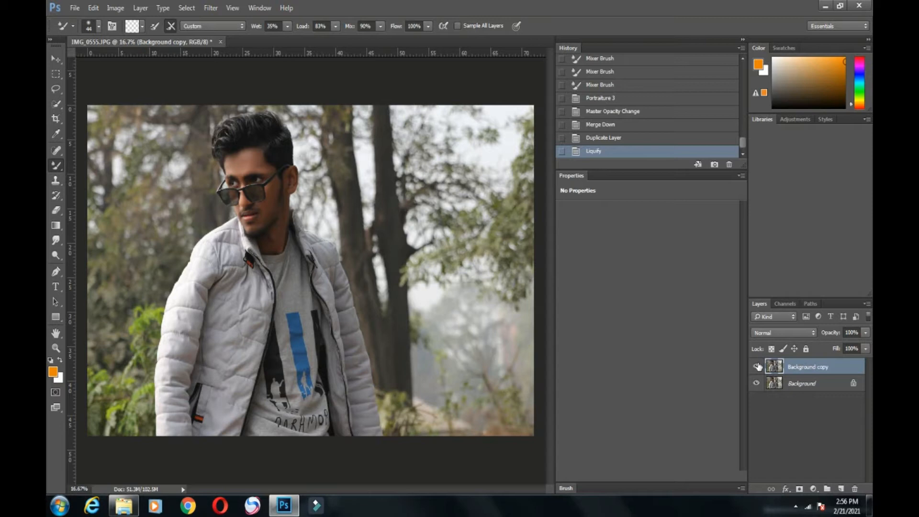
Step: Compare the liquified layer with the original by toggling its visibility, and merge it down into the Background
left_click(757, 367)
left_click(757, 366)
left_click(756, 367)
left_click(756, 367)
right_click(827, 368)
left_click(747, 382)
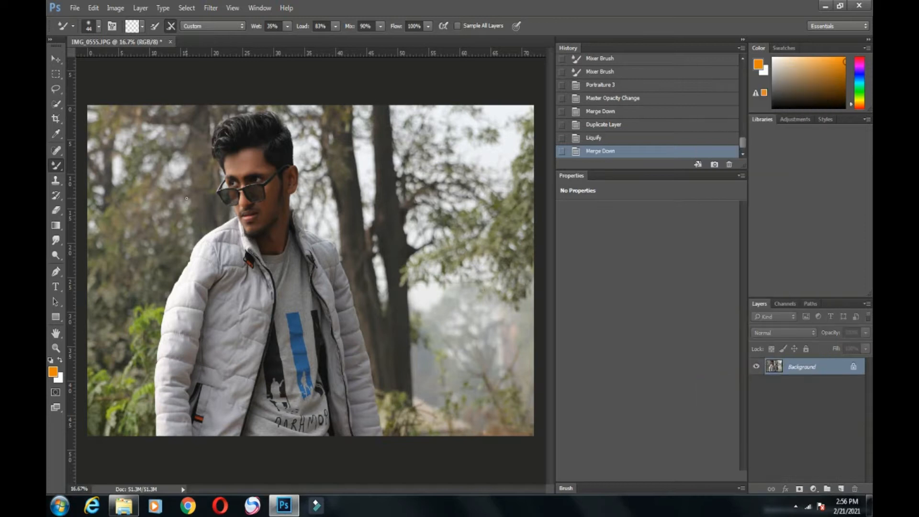
Step: Examine the reshaped hair close up and in the context of the whole portrait
key("ctrl+plus")
key("ctrl+plus")
key("ctrl+plus")
key("ctrl+plus")
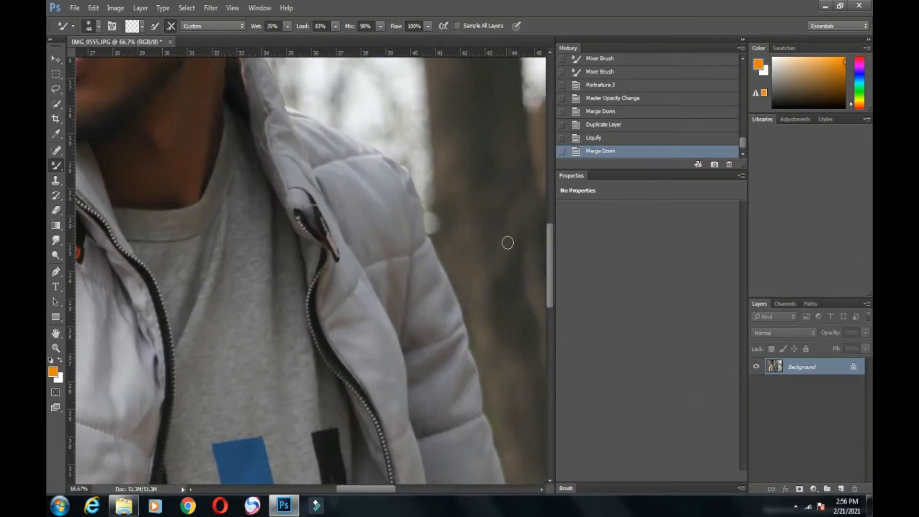
scroll(547, 267, "up", 10)
left_click_drag(370, 489, 340, 489)
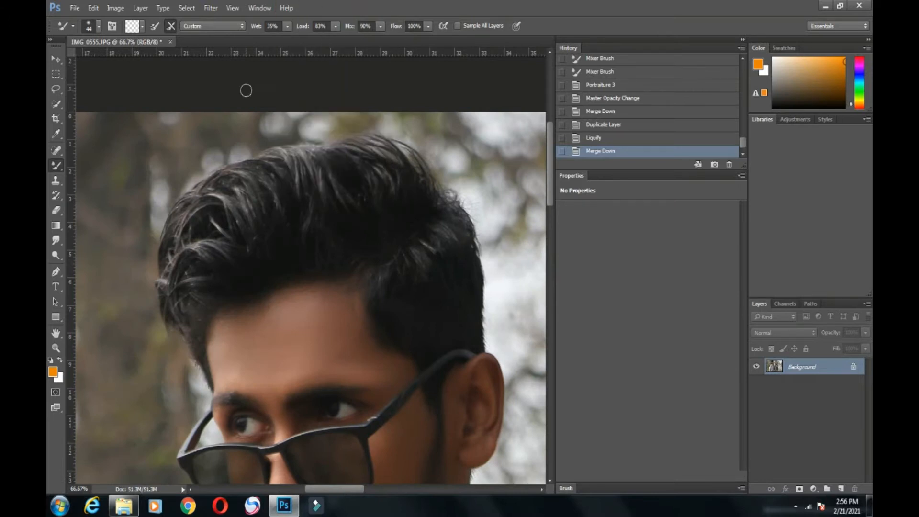
key("ctrl+minus")
key("ctrl+minus")
key("ctrl+minus")
key("ctrl+minus")
key("ctrl+minus")
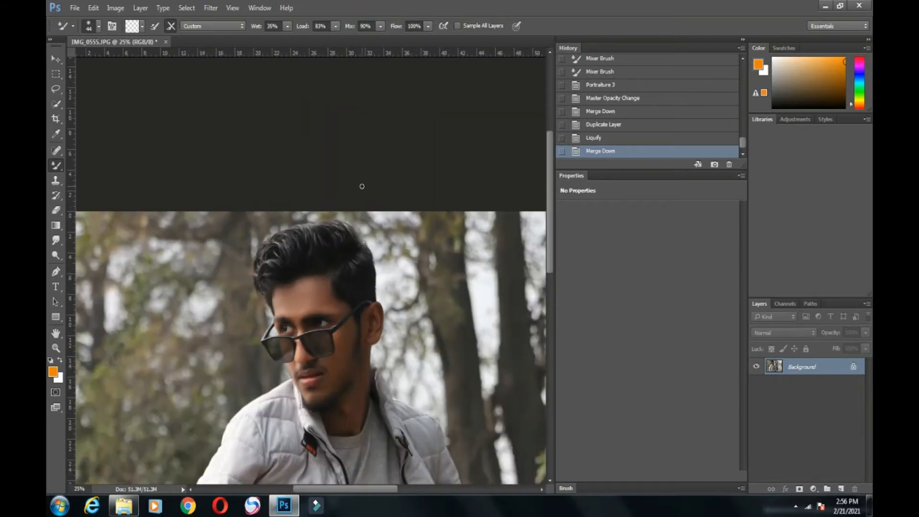
key("ctrl+plus")
Step: Open the Camera Raw filter and set Temperature to +1, Exposure to +0.05, Contrast to -3 and Highlights to about -93
left_click(215, 8)
left_click(240, 77)
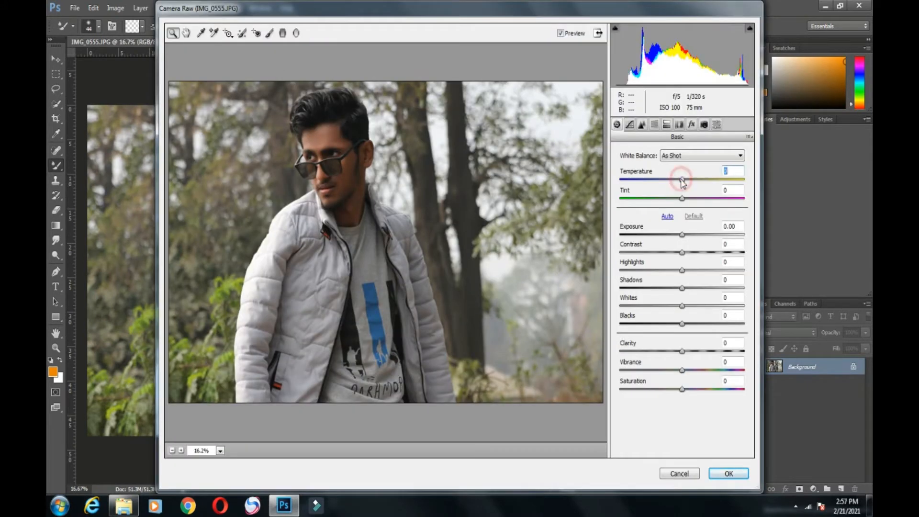
left_click_drag(683, 181, 686, 182)
left_click_drag(686, 233, 635, 271)
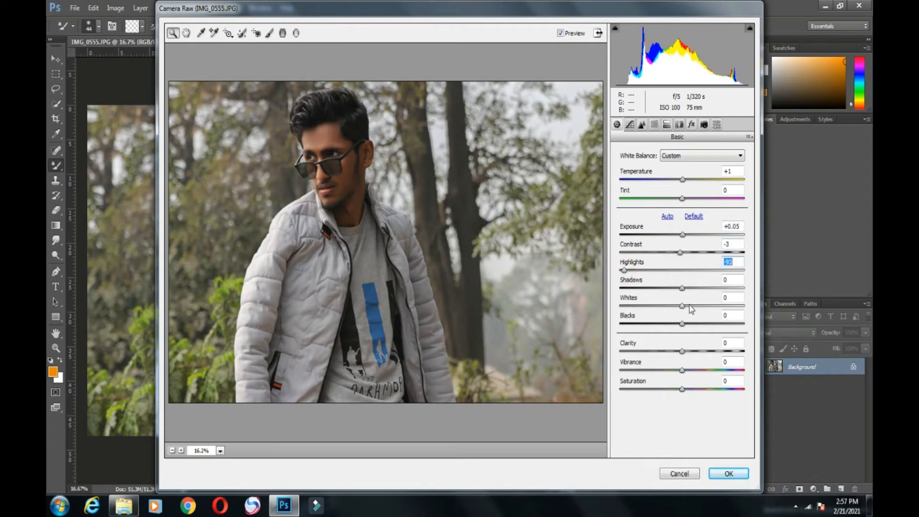
Step: Set Shadows to +41, Whites to +21, Blacks to +14, Highlights to -46, Contrast to +3 and Clarity to about +28
left_click_drag(702, 289, 695, 307)
left_click(707, 289)
left_click(690, 325)
left_click_drag(688, 271, 654, 270)
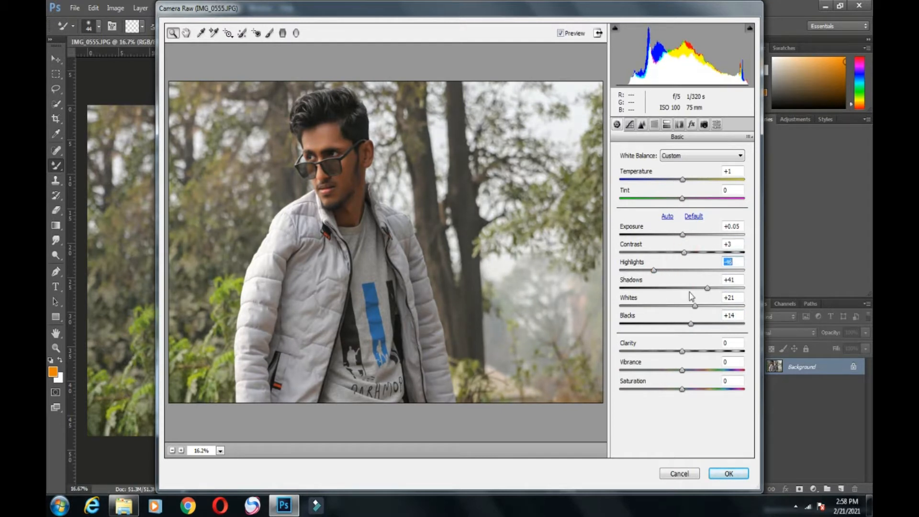
left_click(697, 350)
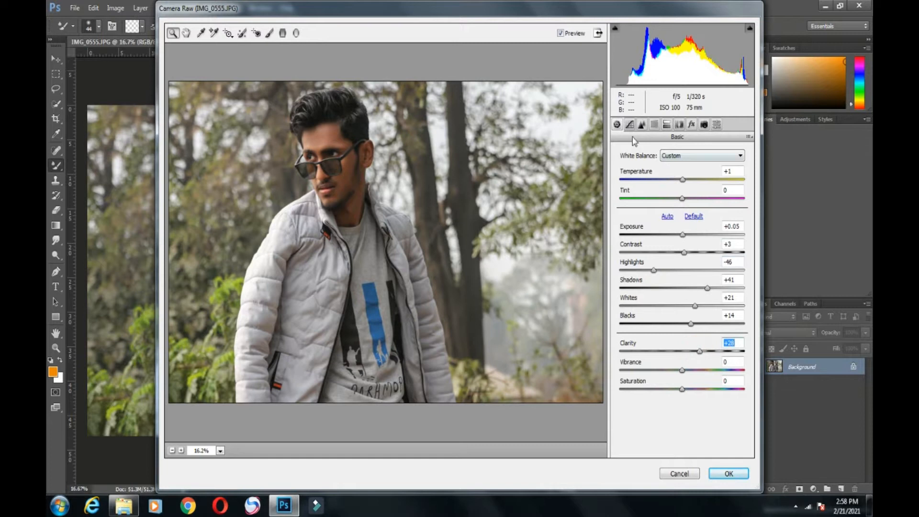
Step: Raise the tone curve Highlights to about +3, increase the luminance noise reduction, and apply the Camera Raw filter
left_click(630, 124)
left_click(628, 151)
left_click(683, 334)
left_click_drag(683, 335, 686, 334)
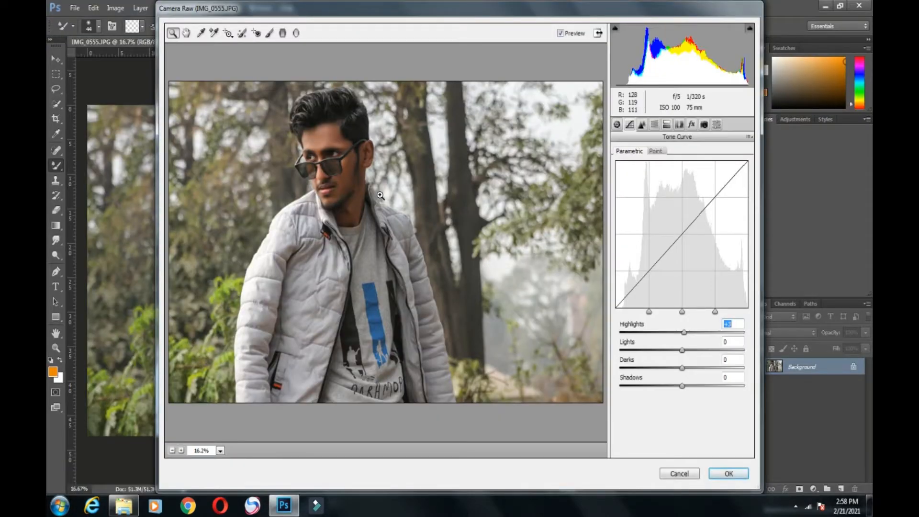
left_click(642, 124)
left_click_drag(620, 266, 643, 265)
left_click(730, 473)
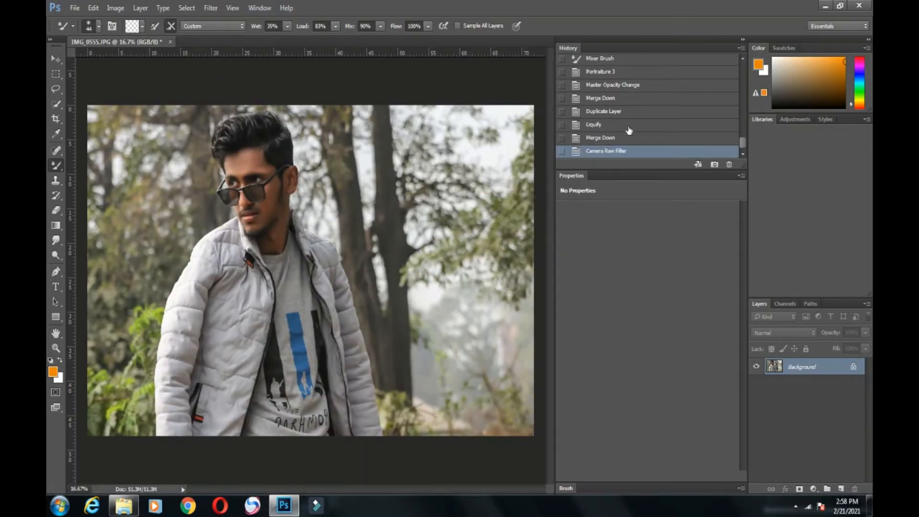
Step: Compare the photo before and after the Camera Raw filter using the history states
left_click(626, 144)
left_click(626, 152)
key("ctrl+plus")
left_click(579, 141)
left_click(587, 151)
Step: Reopen the Camera Raw filter and set the HSL saturation of Reds to +8 and Oranges to about -20
left_click(211, 7)
left_click(230, 72)
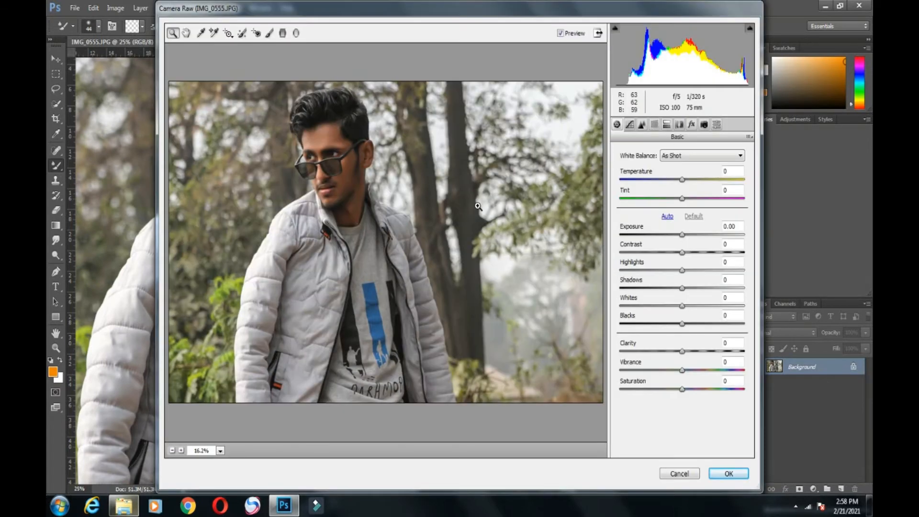
left_click(654, 124)
left_click(678, 168)
mouse_move(682, 224)
left_mouse_down()
mouse_move(700, 225)
mouse_move(674, 225)
mouse_move(701, 226)
mouse_move(689, 207)
mouse_move(670, 224)
left_mouse_up()
left_click(683, 205)
left_click(645, 168)
left_click(678, 168)
left_click(645, 169)
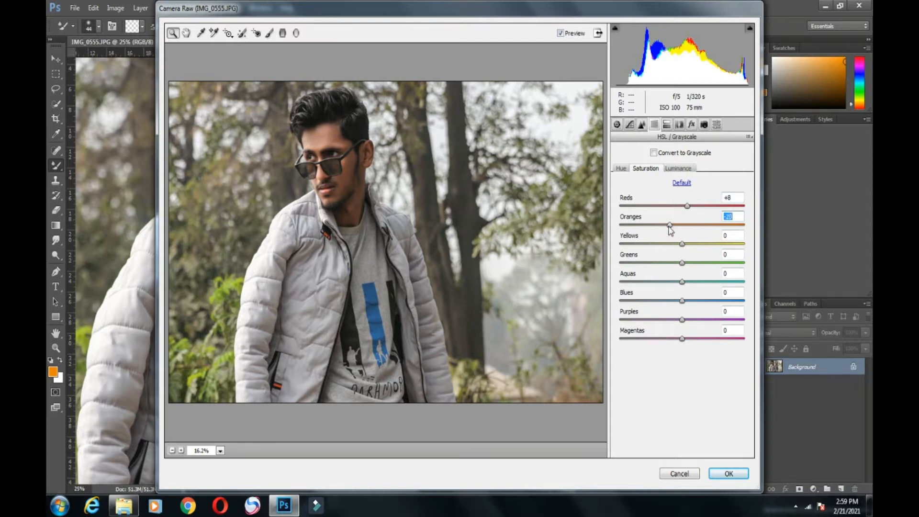
Step: Set the HSL luminance of Reds to +13 and Oranges to about +39, and apply the Camera Raw filter
left_click(678, 169)
left_click_drag(700, 225, 706, 224)
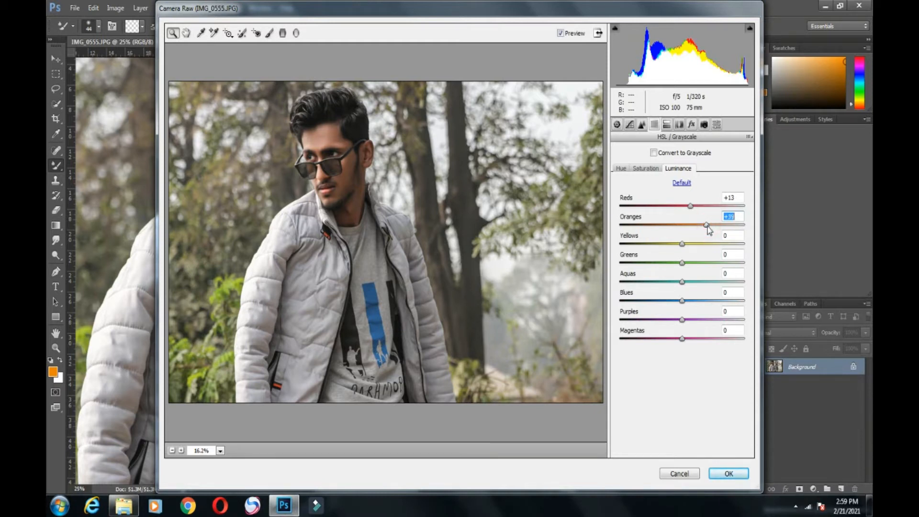
left_click(728, 473)
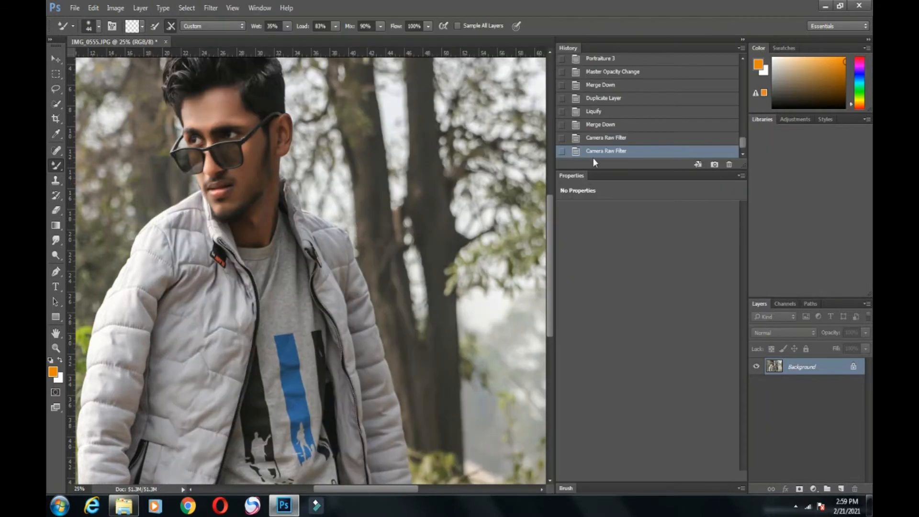
Step: Compare the history states and revert to the one before the second Camera Raw filter
left_click(600, 138)
left_click(601, 152)
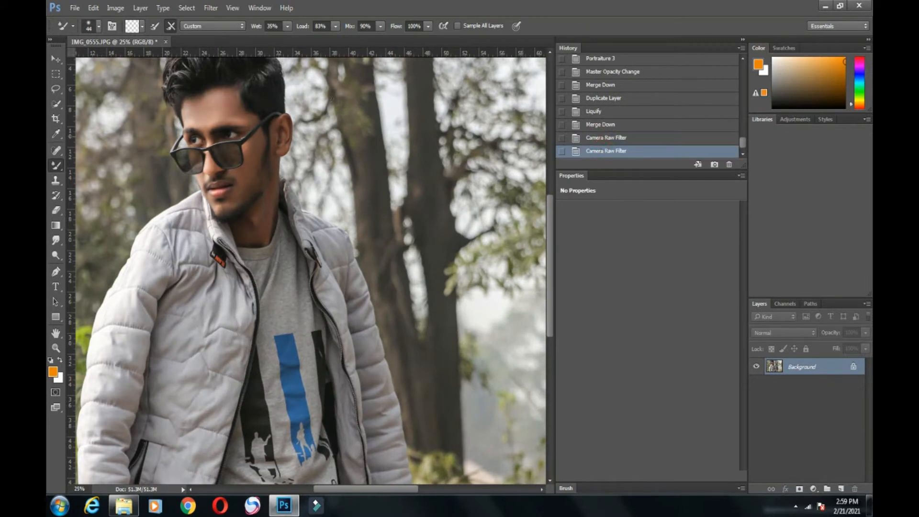
left_click(621, 138)
Step: Reopen the Camera Raw filter and set the HSL luminance of Reds to +13 and Oranges to +30
left_click(210, 8)
left_click(237, 74)
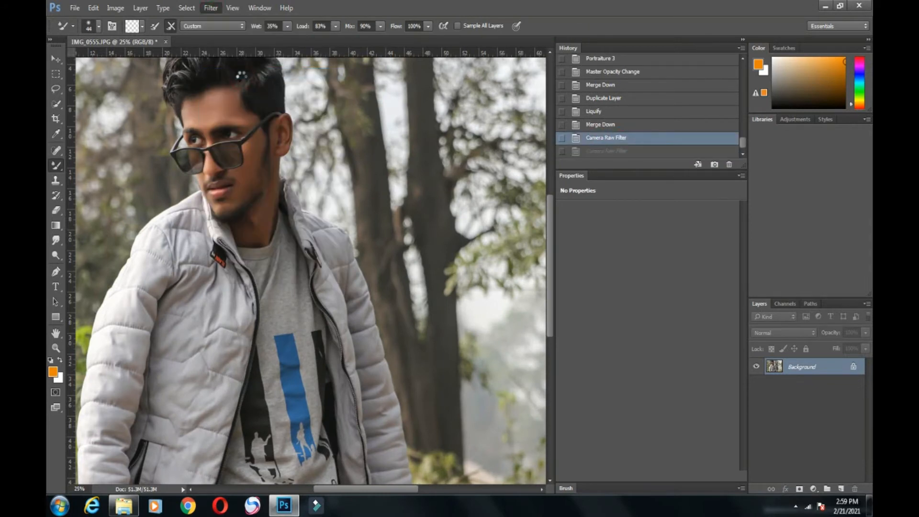
left_click(654, 124)
left_click(677, 168)
left_click_drag(682, 225, 693, 225)
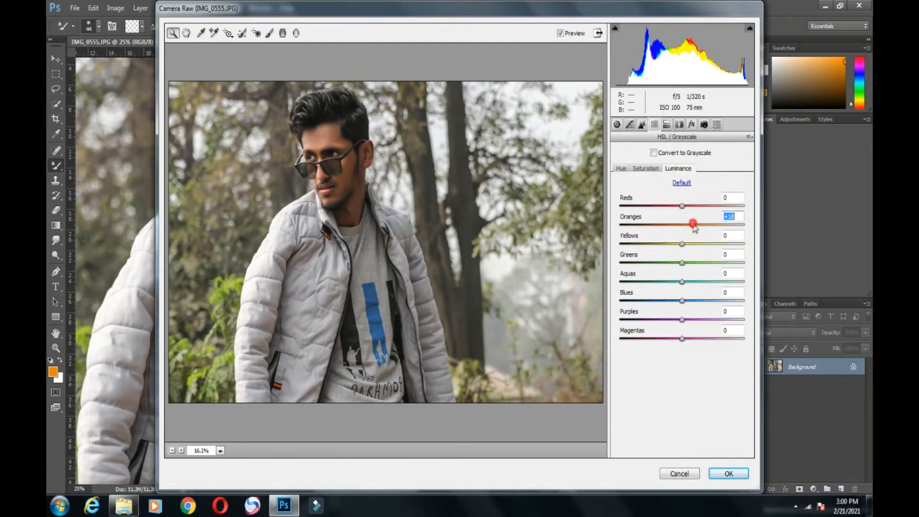
left_click_drag(698, 224, 674, 226)
left_click(645, 168)
left_click(678, 168)
left_click(700, 224)
left_click(689, 207)
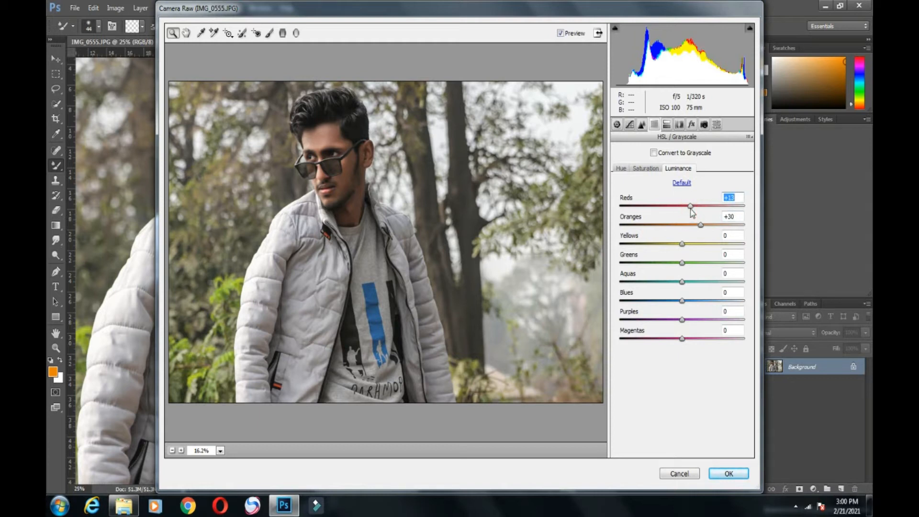
Step: Set the HSL saturation of Reds to +8, Oranges to -25, Aquas to +100 and Blues to +53
left_click(645, 168)
left_click(679, 207)
left_click_drag(678, 208, 686, 212)
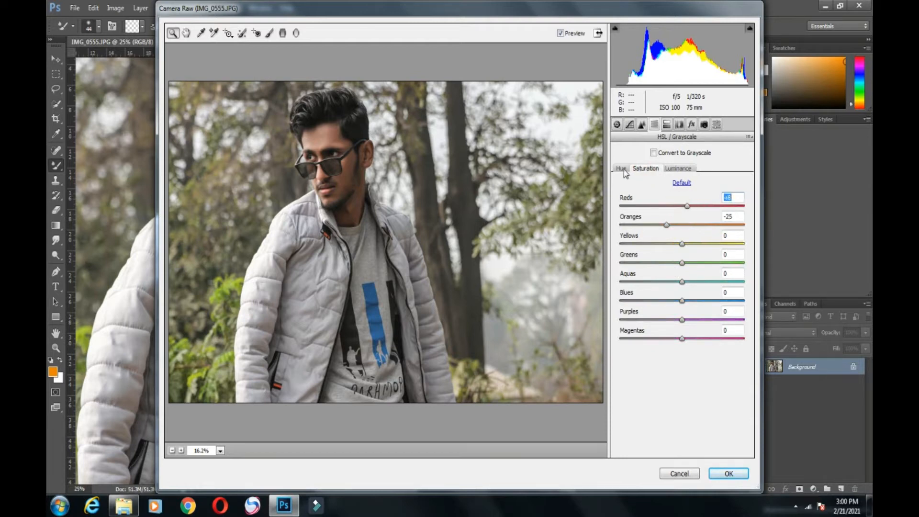
left_click_drag(730, 287, 750, 291)
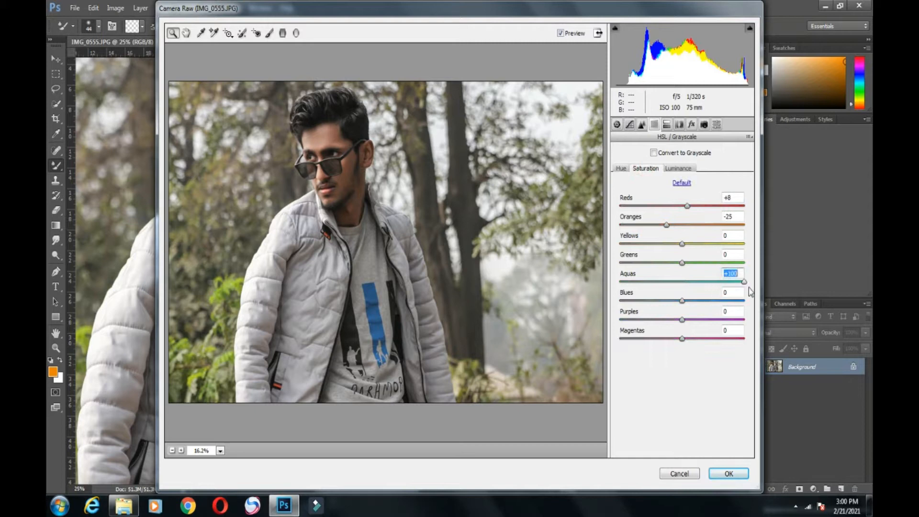
Step: Shift the HSL hue of Blues to -43 and Aquas to -100, apply the Camera Raw filter, and compare before and after
left_click_drag(682, 302, 655, 300)
left_click(621, 168)
left_click(700, 282)
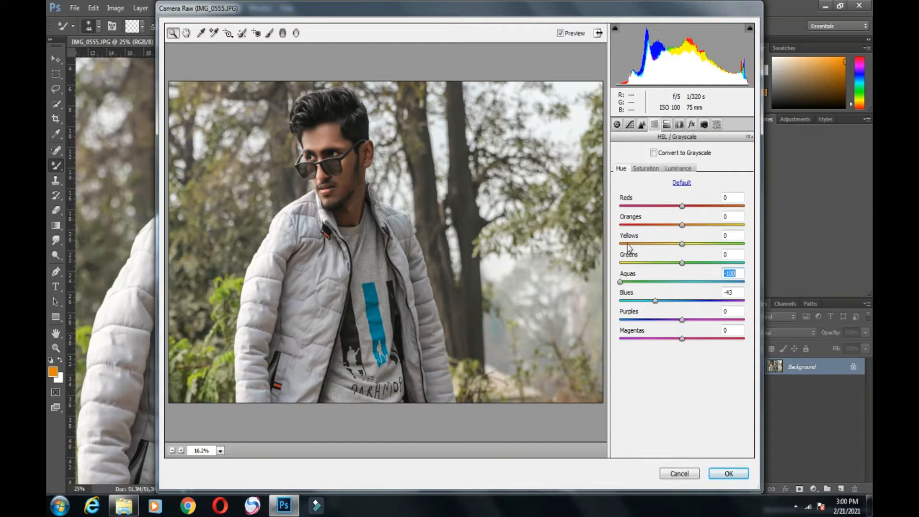
left_click(647, 170)
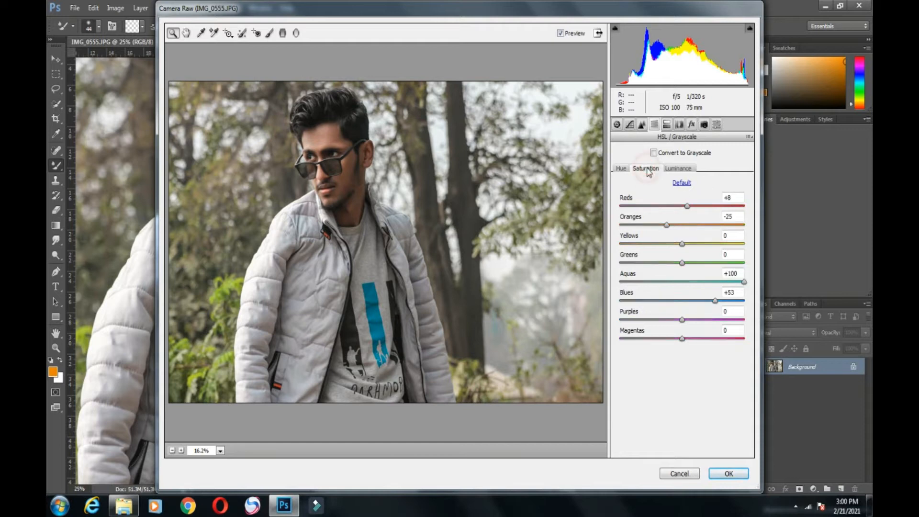
left_click(726, 475)
left_click(607, 138)
left_click(613, 151)
left_click(212, 8)
left_click(232, 73)
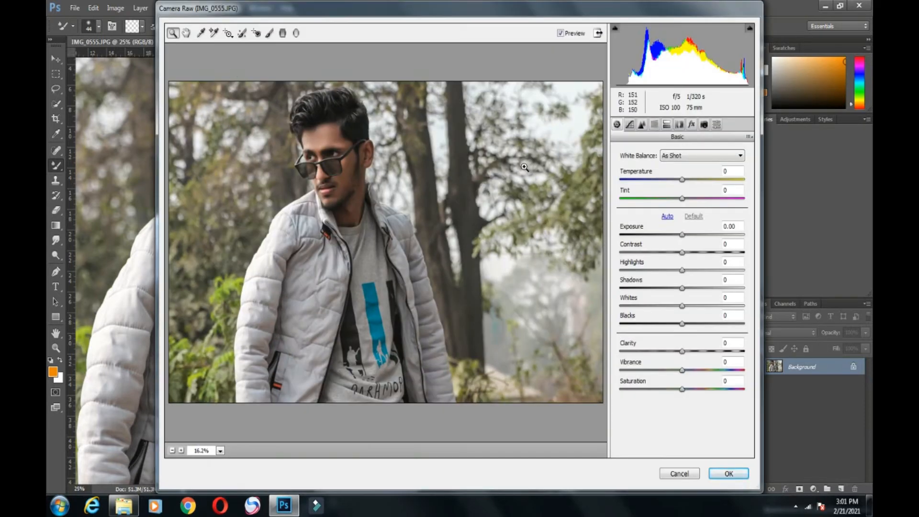
left_click(654, 124)
left_click(680, 477)
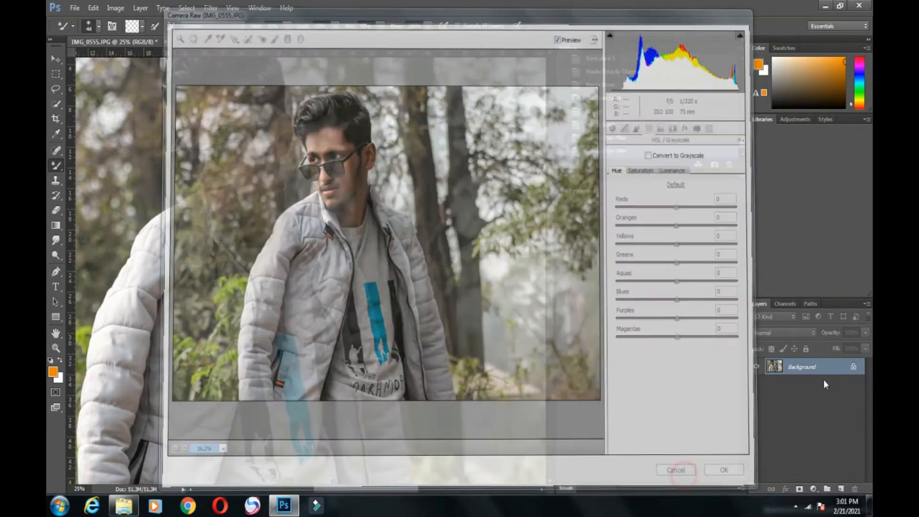
Step: Duplicate the color-corrected Background layer
right_click(814, 367)
left_click(813, 267)
left_click(549, 154)
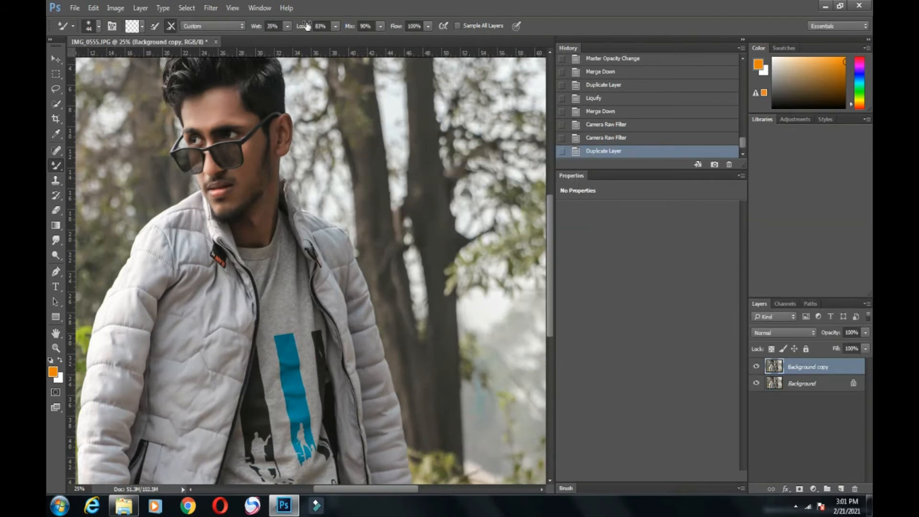
Step: Open the Camera Raw filter's presets and try New Presets, Moody and Jack nikam camera raw preset on the duplicated layer
left_click(210, 8)
left_click(233, 73)
left_click(716, 124)
scroll(746, 181, "down", 2)
scroll(745, 173, "up", 2)
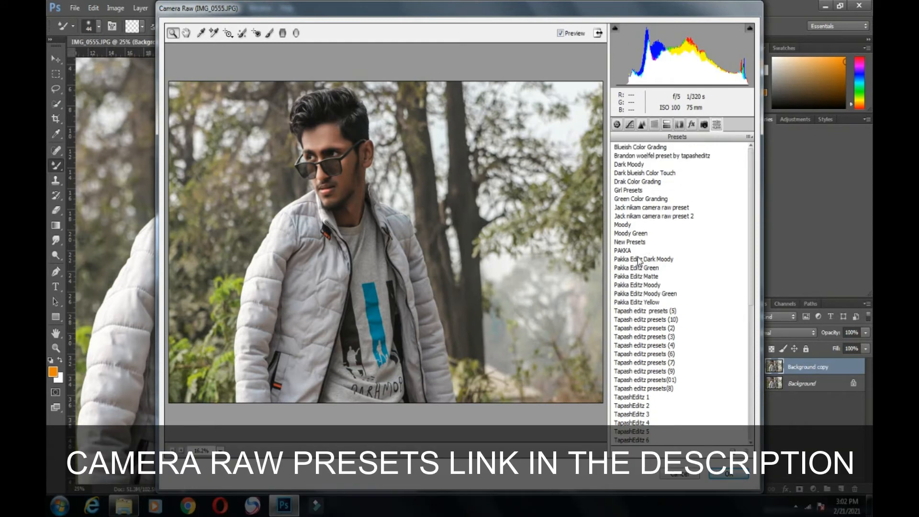
left_click(629, 241)
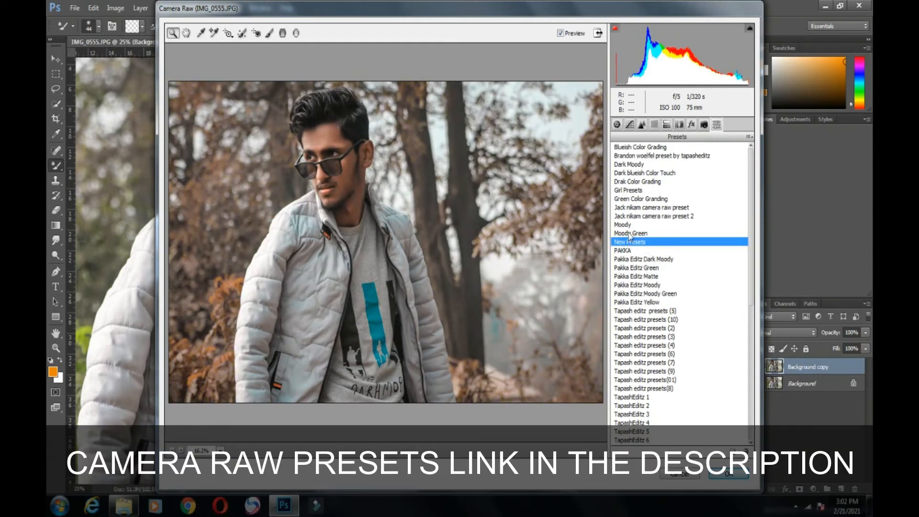
left_click(629, 234)
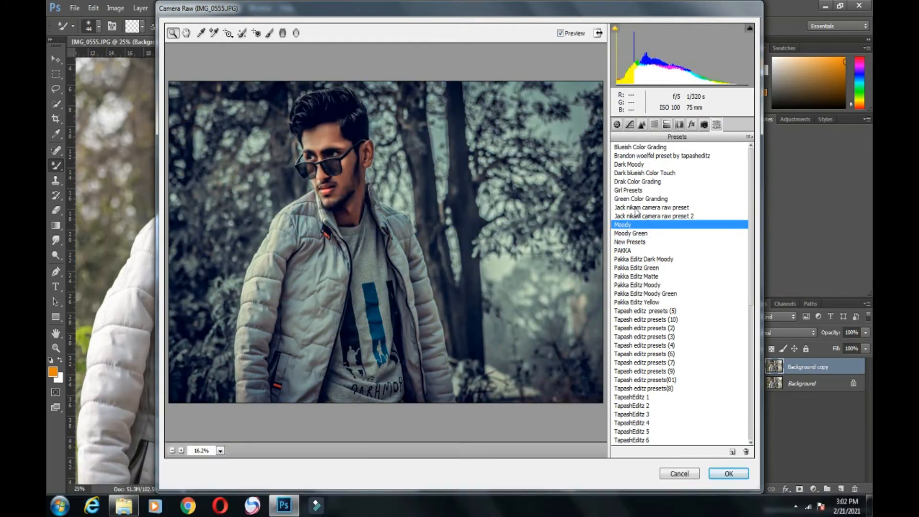
left_click(637, 208)
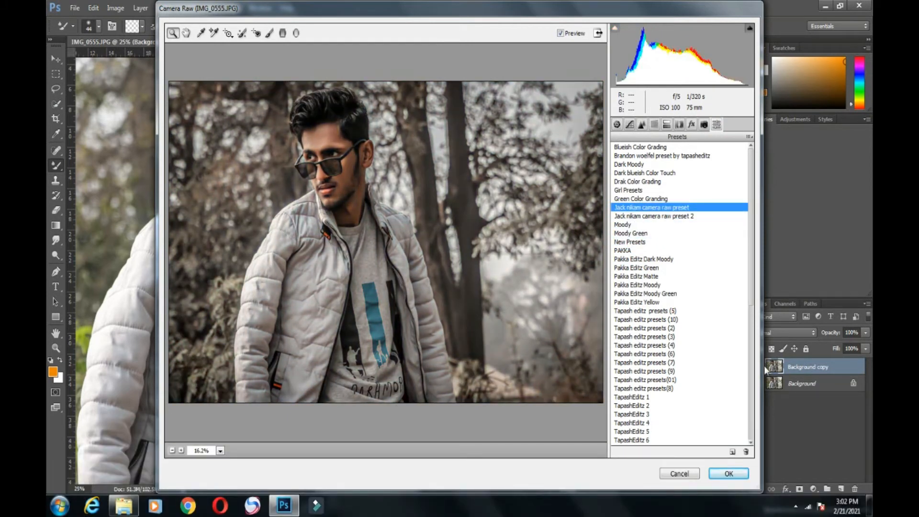
Step: Choose the ae2k19 (12) preset and apply the Camera Raw filter
left_click(750, 391)
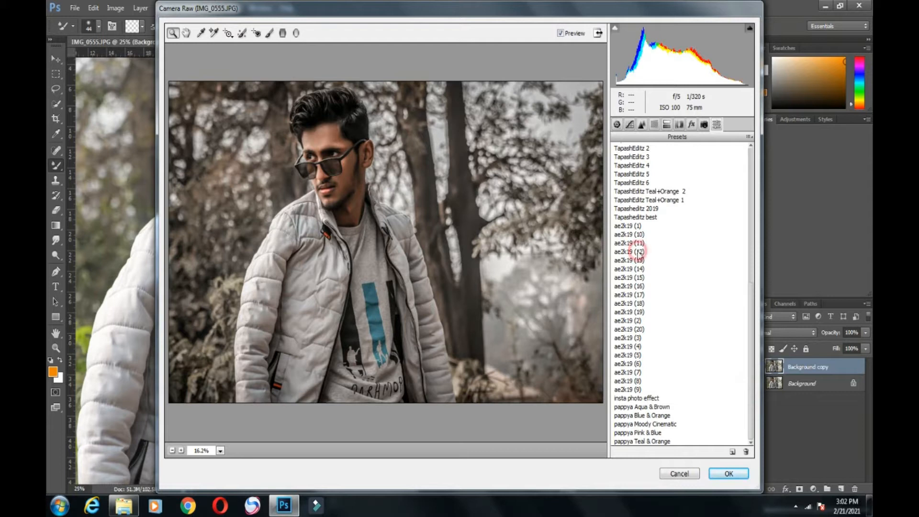
left_click(639, 252)
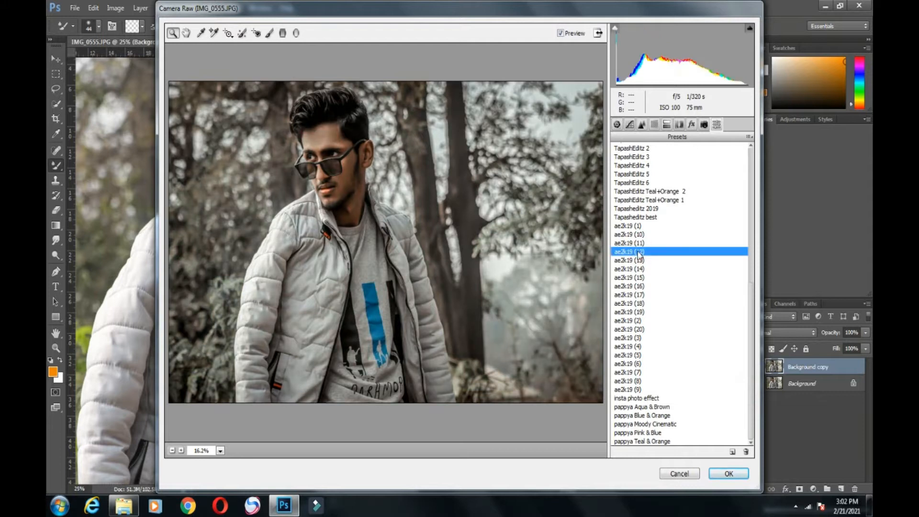
left_click(728, 475)
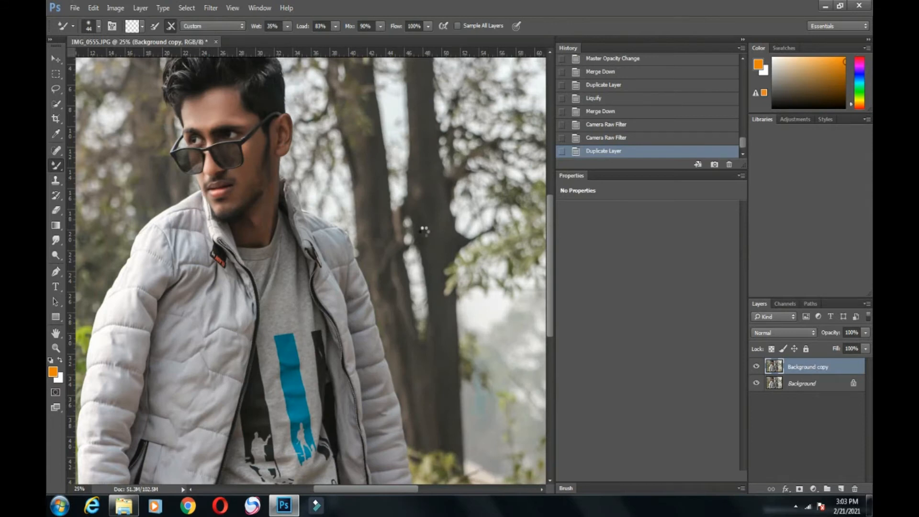
Step: Reduce the preset layer's opacity to 46% and merge it down into the Background
key("ctrl+minus")
key("ctrl+minus")
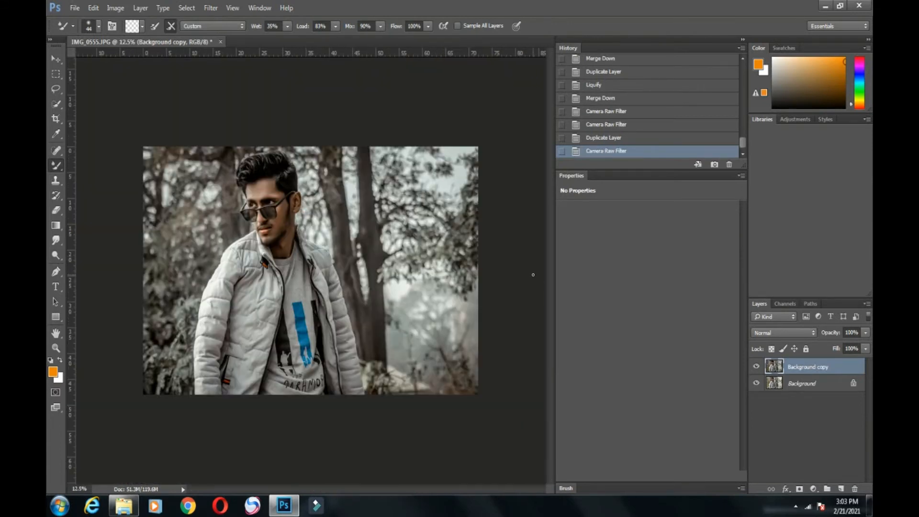
left_click_drag(833, 346, 839, 346)
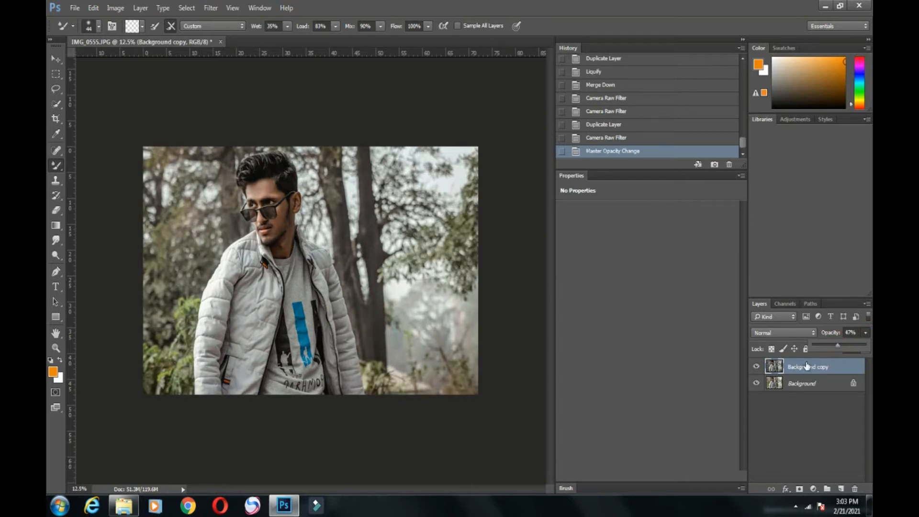
right_click(809, 367)
left_click(842, 358)
left_click_drag(851, 346, 829, 347)
right_click(795, 367)
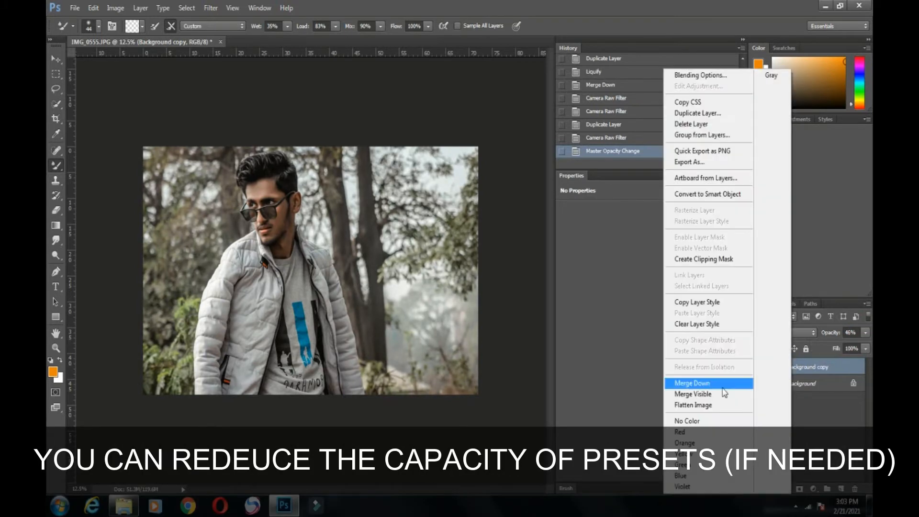
left_click(689, 380)
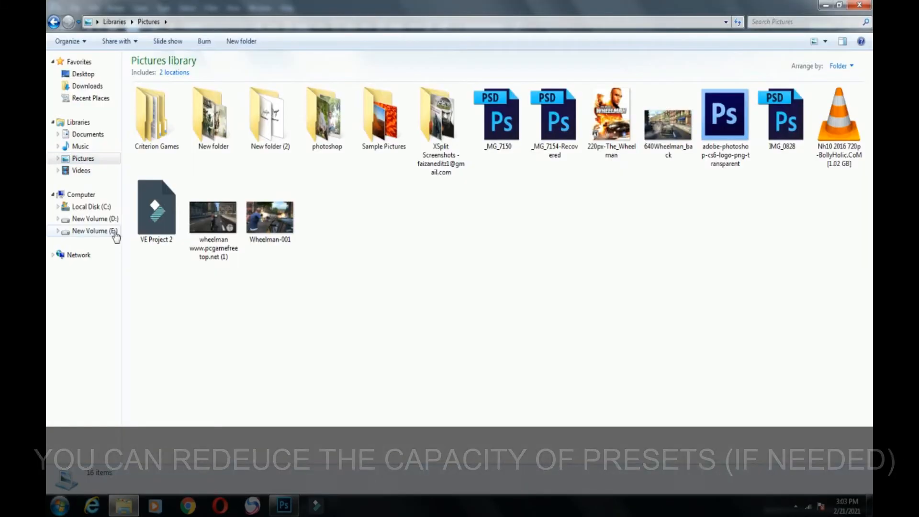
Step: Look into New Volume (E:) in Windows Explorer and return to Photoshop
left_click(113, 231)
left_click(212, 365)
left_click(285, 506)
Step: Step back through the history states to compare the photo before and after the preset, and restore the merged state
left_click_drag(742, 144, 740, 145)
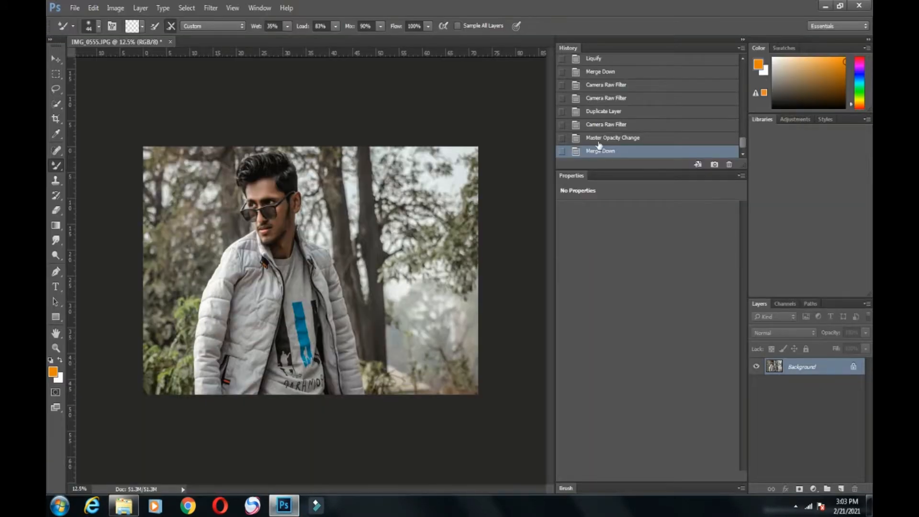
left_click(602, 141)
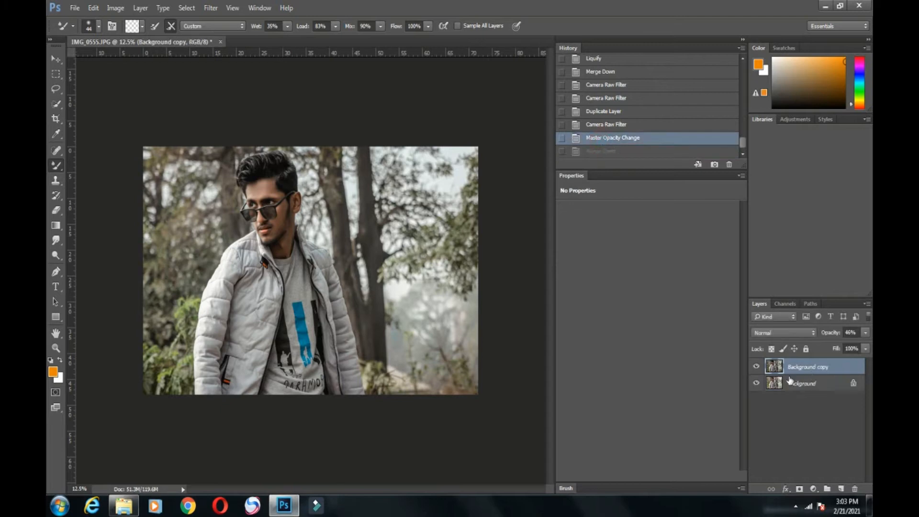
left_click(756, 368)
left_click(280, 5)
left_click(420, 3)
left_click(605, 124)
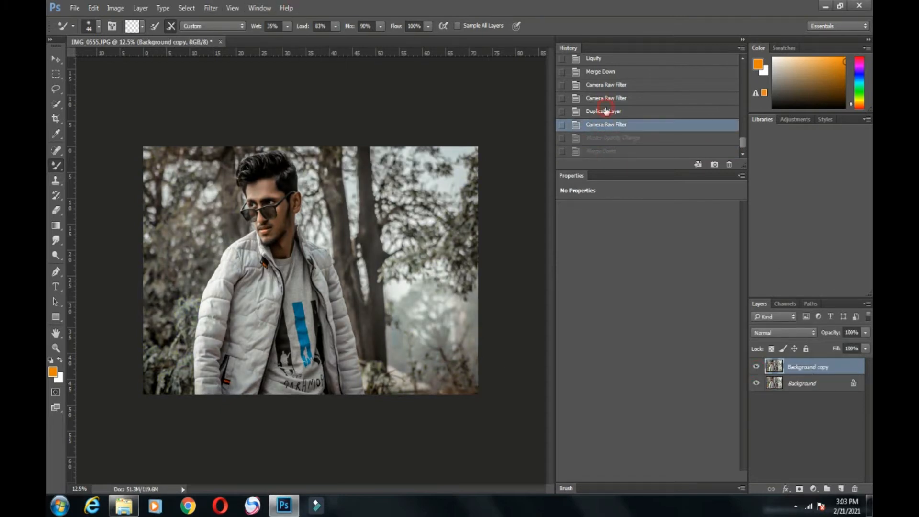
left_click(605, 111)
left_click(605, 149)
Step: Duplicate the merged Background layer
right_click(808, 368)
left_click(811, 261)
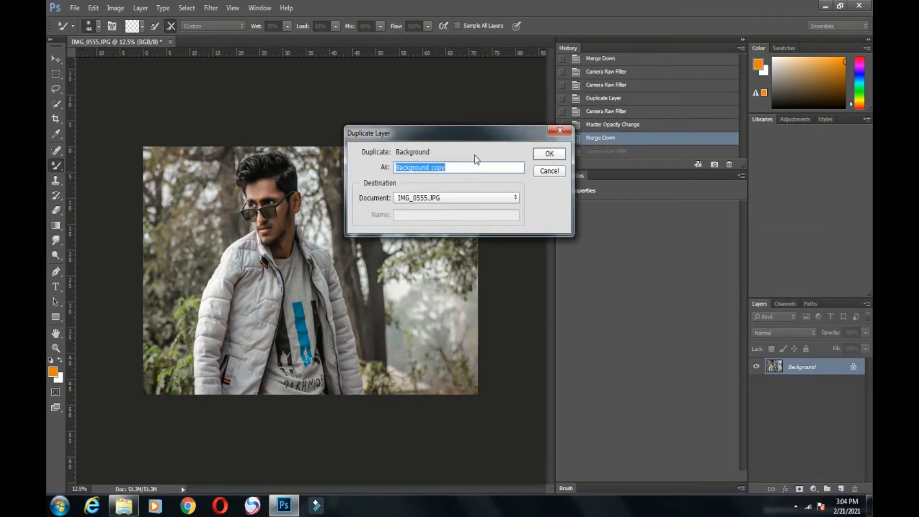
key("Return")
Step: Try the PAKKA preset in the Camera Raw filter and discard it
left_click(211, 8)
left_click(215, 64)
left_click(552, 298)
left_click(211, 7)
left_click(237, 74)
left_click(717, 124)
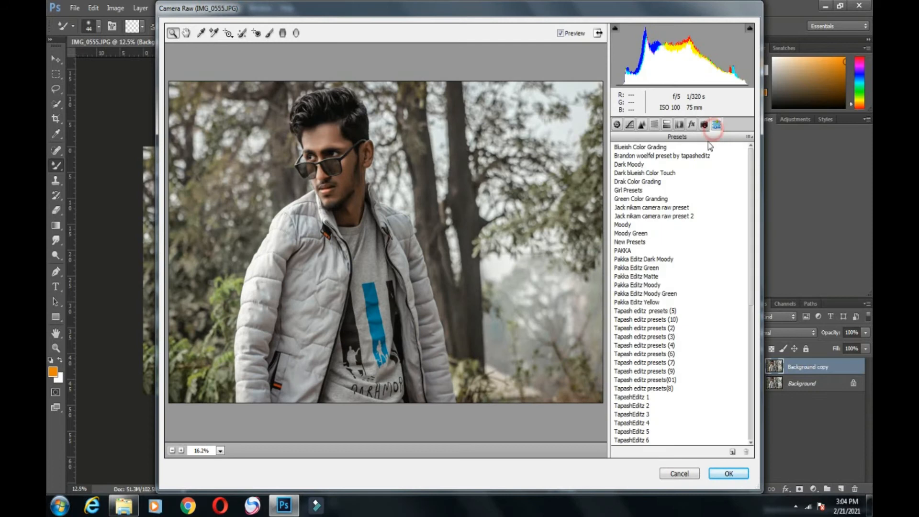
left_click(631, 251)
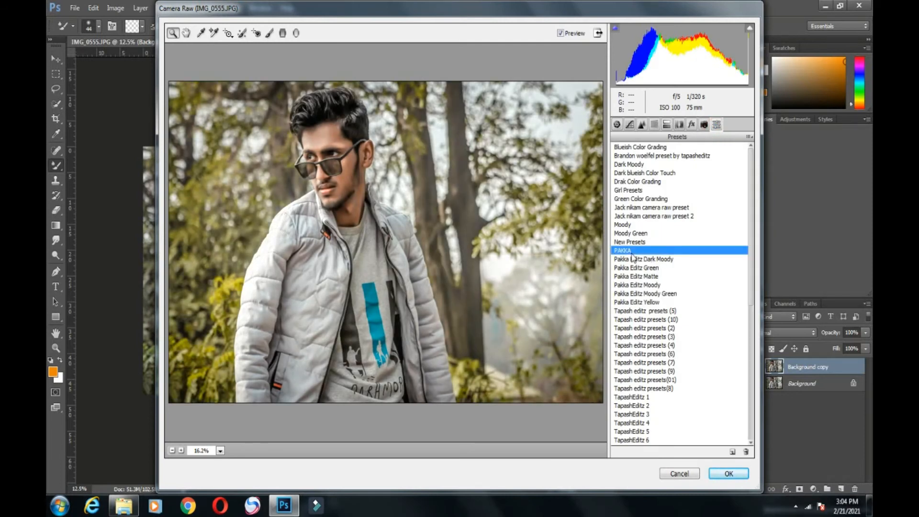
left_click_drag(751, 292, 746, 330)
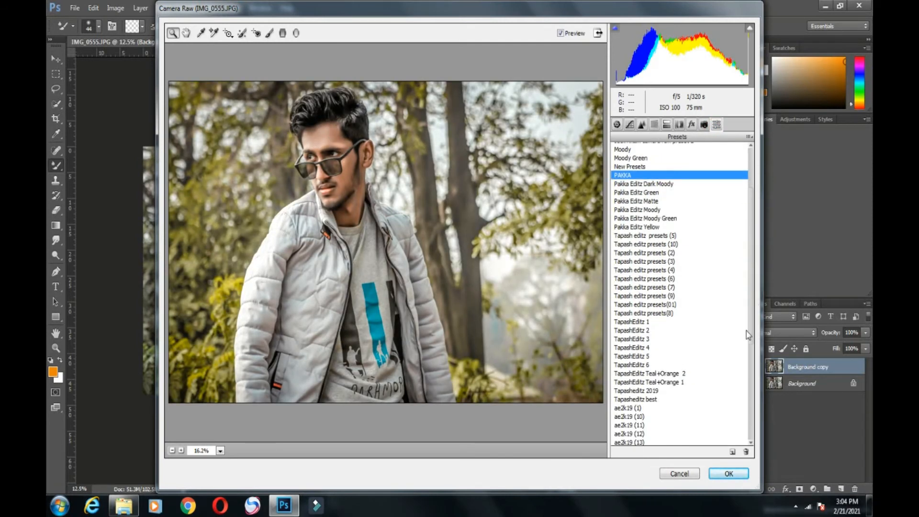
key("Escape")
Step: Set up the Dodge tool for retouching the face with 31% exposure and a soft 129 px brush
key("ctrl+plus")
key("ctrl+plus")
key("ctrl+plus")
key("ctrl+plus")
key("ctrl+plus")
left_click_drag(349, 489, 319, 489)
left_click_drag(550, 265, 551, 198)
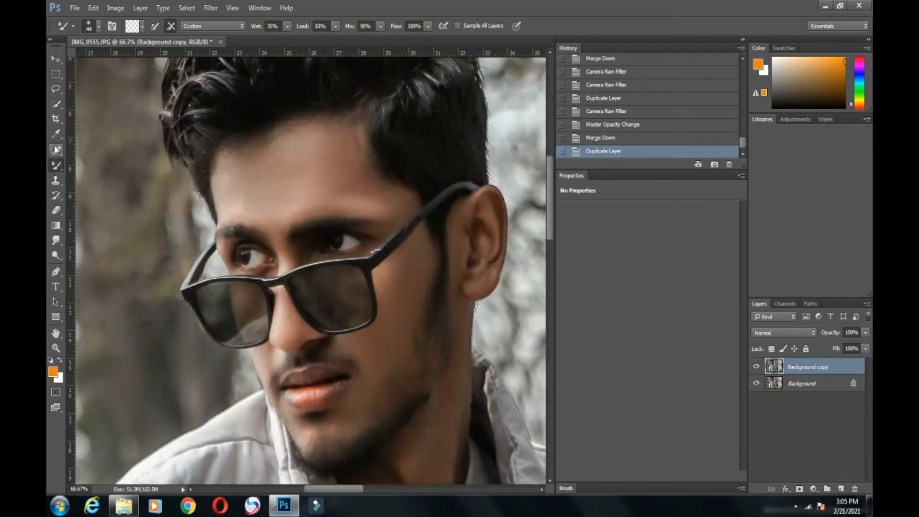
left_click(56, 150)
right_click(56, 255)
left_click(95, 255)
left_click(247, 26)
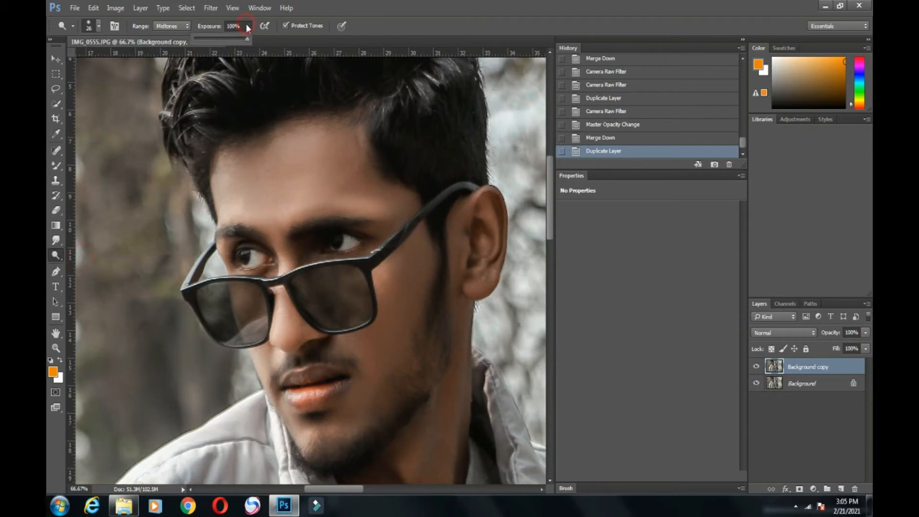
left_click(210, 38)
left_click(98, 26)
left_click(128, 63)
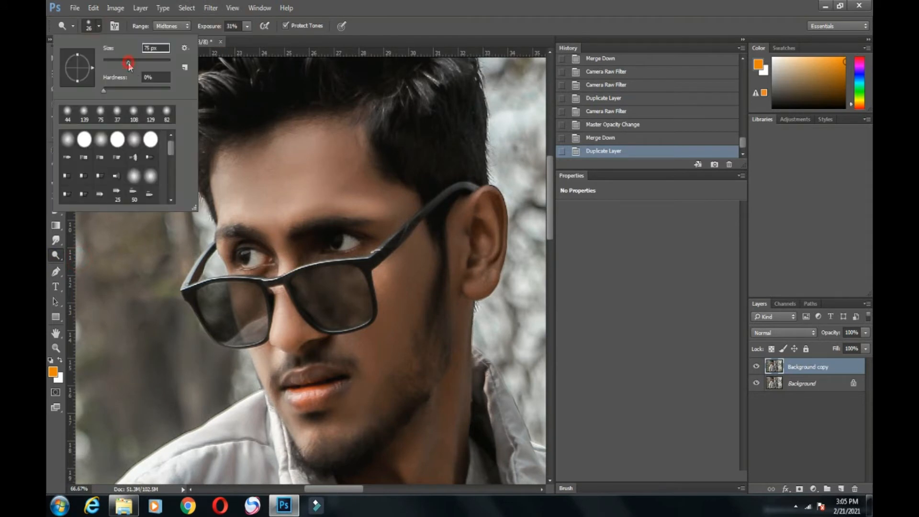
left_click(414, 5)
Step: Brighten the dark areas on the side of the forehead and the cheek with the Dodge tool, and compare before and after
mouse_move(369, 187)
left_mouse_down()
mouse_move(395, 199)
mouse_move(370, 156)
left_mouse_up()
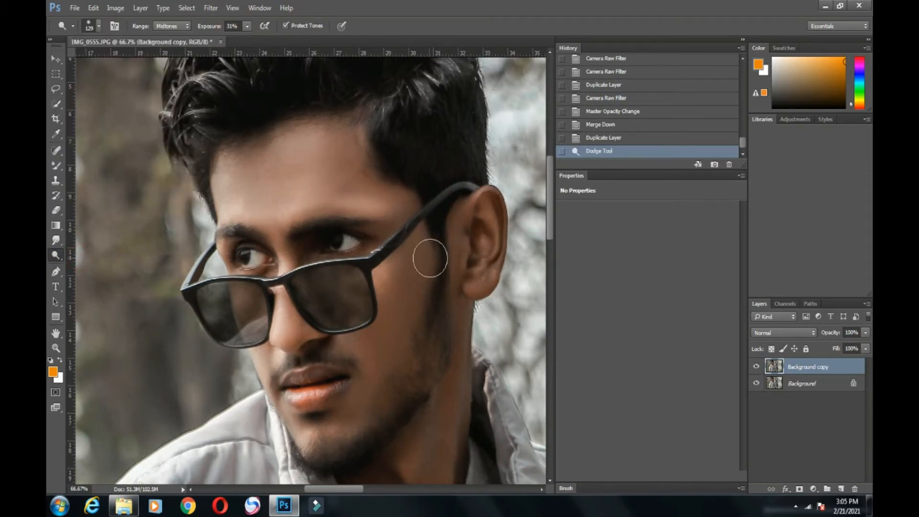
mouse_move(419, 275)
left_mouse_down()
mouse_move(391, 279)
mouse_move(401, 261)
mouse_move(385, 349)
left_mouse_up()
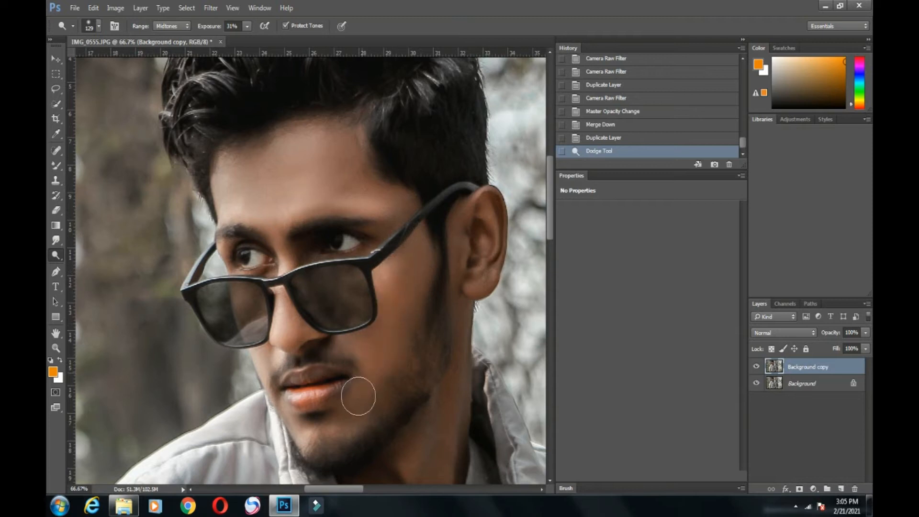
left_click(756, 366)
left_click(756, 366)
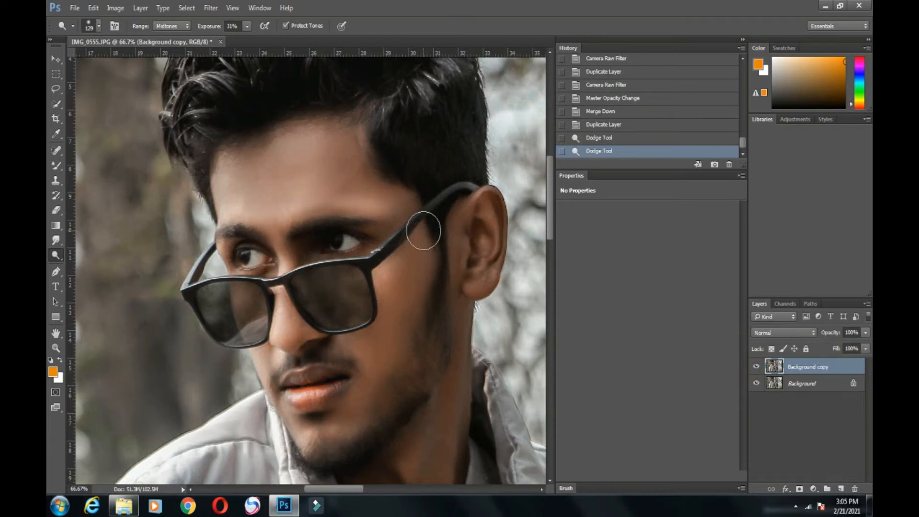
Step: Dodge the forehead, undo the excess strokes, and brighten the forehead edge, temple, cheek and jaw
mouse_move(341, 161)
left_mouse_down()
mouse_move(449, 158)
mouse_move(429, 201)
mouse_move(368, 189)
left_mouse_up()
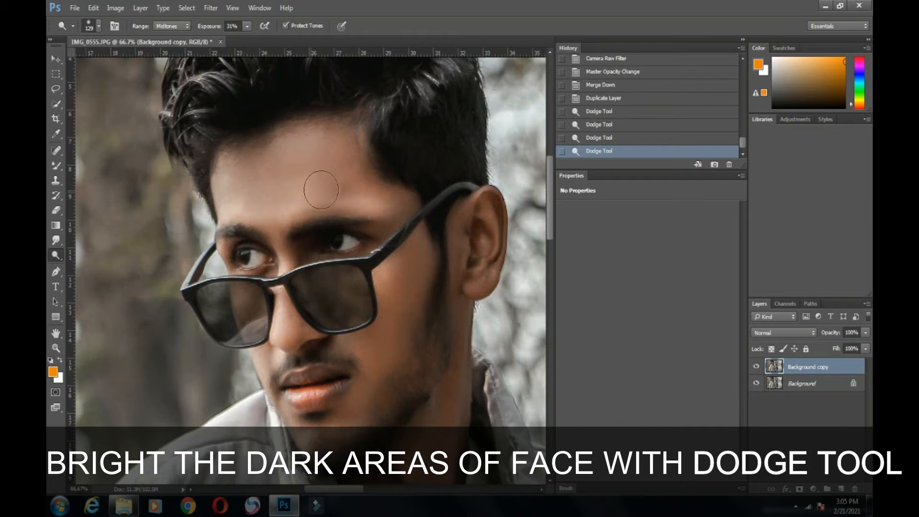
left_click(617, 125)
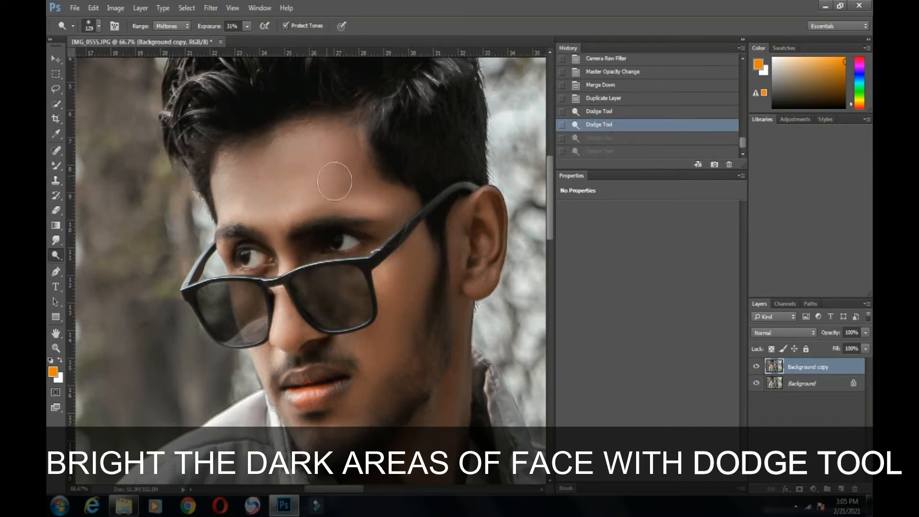
left_click_drag(352, 143, 348, 147)
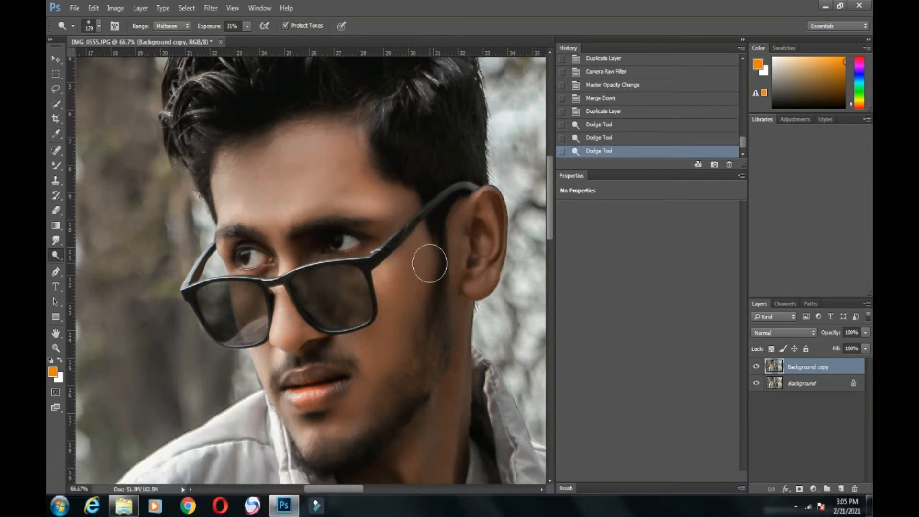
mouse_move(410, 224)
left_mouse_down()
mouse_move(404, 205)
mouse_move(420, 238)
left_mouse_up()
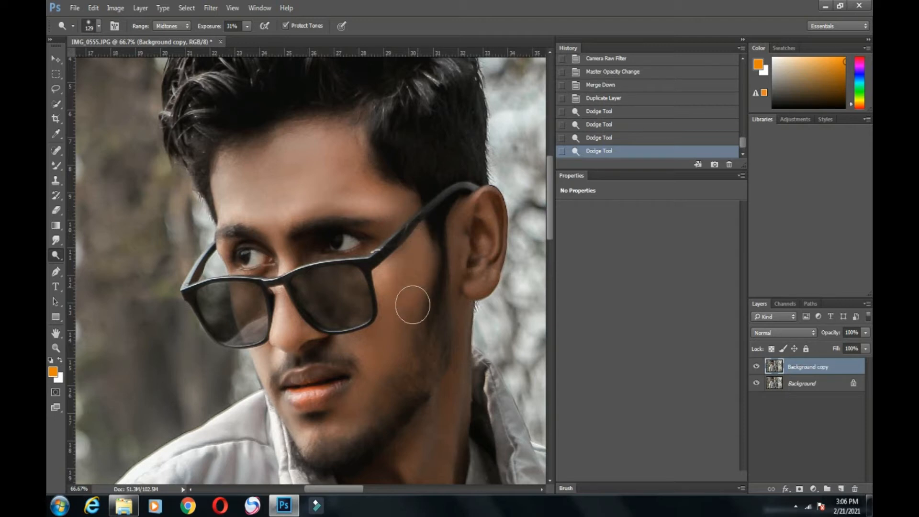
left_click_drag(394, 271, 340, 419)
left_click_drag(376, 368, 303, 430)
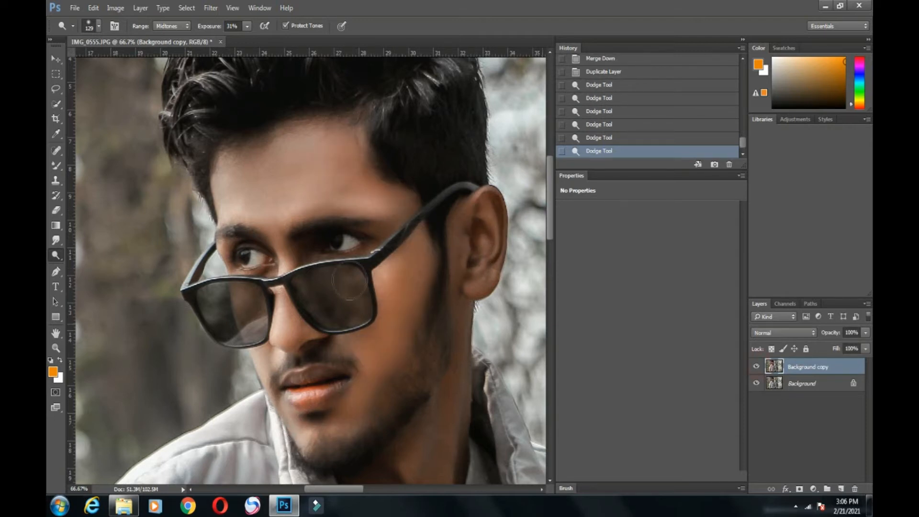
Step: Use the Camera Raw HSL settings to lower Reds saturation slightly and set Oranges luminance to +11, and apply the filter
key("ctrl+minus")
key("ctrl+minus")
key("ctrl+minus")
key("ctrl+minus")
key("ctrl+plus")
key("ctrl+minus")
key("ctrl+plus")
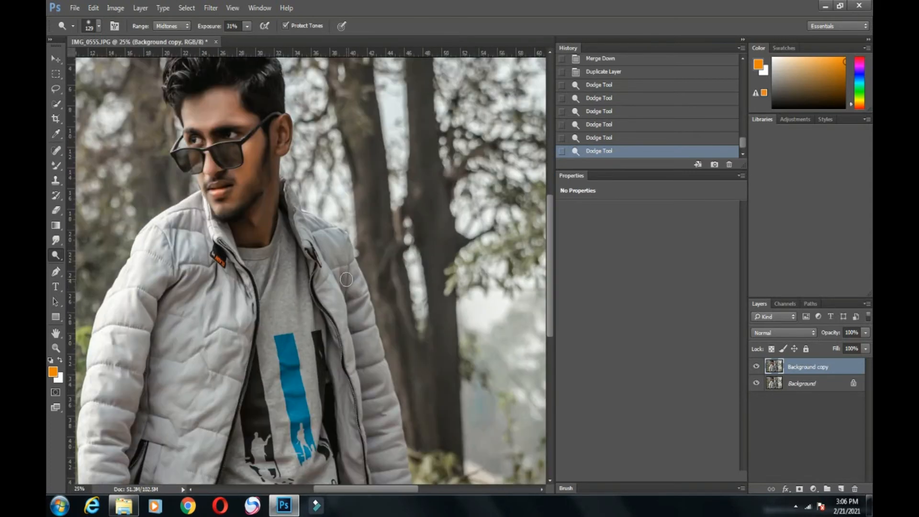
left_click(211, 7)
left_click(251, 75)
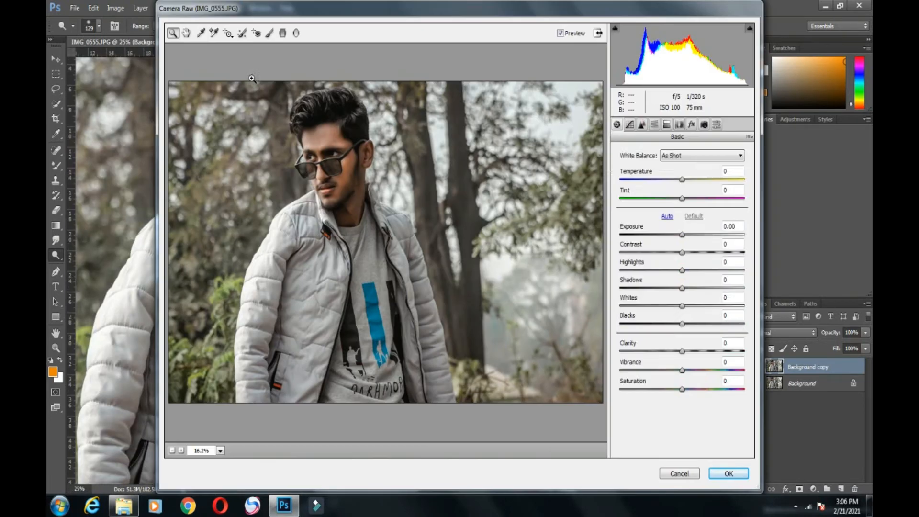
left_click(646, 168)
mouse_move(681, 205)
left_mouse_down()
mouse_move(673, 206)
mouse_move(690, 206)
mouse_move(670, 207)
left_mouse_up()
left_click(678, 168)
left_click(688, 225)
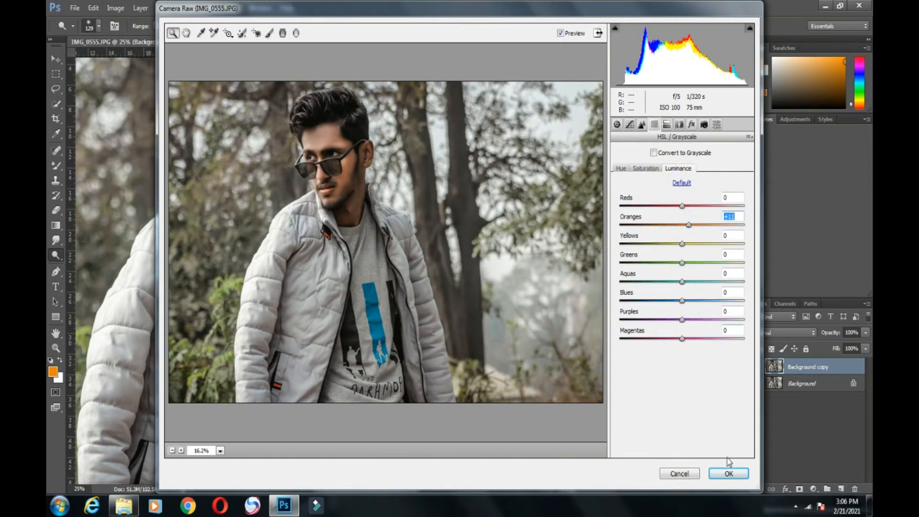
left_click(728, 473)
Step: Compare the portrait with and without the dodged and color-adjusted layer
left_click(588, 143)
left_click(593, 151)
left_click(755, 366)
left_click(755, 366)
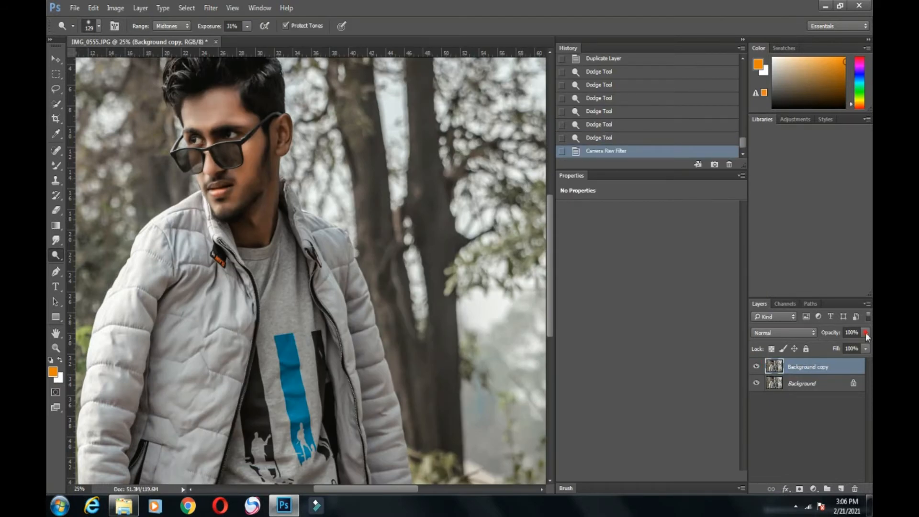
Step: Lower the Background copy layer's opacity to 86%, merge it down, and undo the merge
left_click_drag(856, 348, 858, 346)
right_click(810, 367)
left_click(764, 382)
left_click(617, 138)
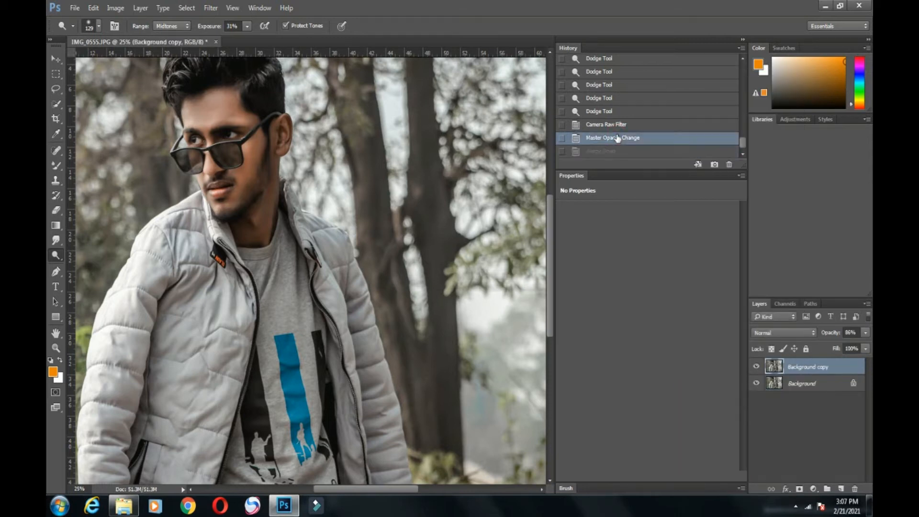
Step: Reduce the Background copy layer's opacity to 79% and compare the result before and after
left_click(755, 369)
left_click(755, 368)
left_click_drag(859, 346, 855, 351)
left_click(757, 367)
left_click(756, 367)
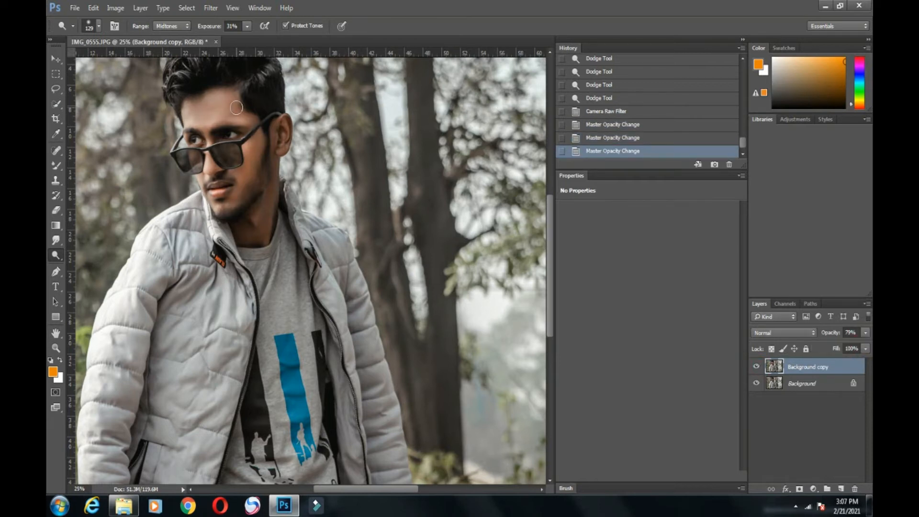
Step: Dodge the face on the Background copy layer with a 129 px brush at 31% exposure
key("ctrl+plus")
key("ctrl+plus")
key("ctrl+plus")
left_click_drag(362, 488, 333, 488)
left_click_drag(550, 256, 550, 229)
mouse_move(443, 108)
left_mouse_down()
mouse_move(418, 314)
mouse_move(417, 302)
left_mouse_up()
left_click(375, 317)
Step: Reduce the Dodge tool to a 108 px brush at 7% exposure and lightly brighten the forehead
left_click_drag(551, 232, 551, 184)
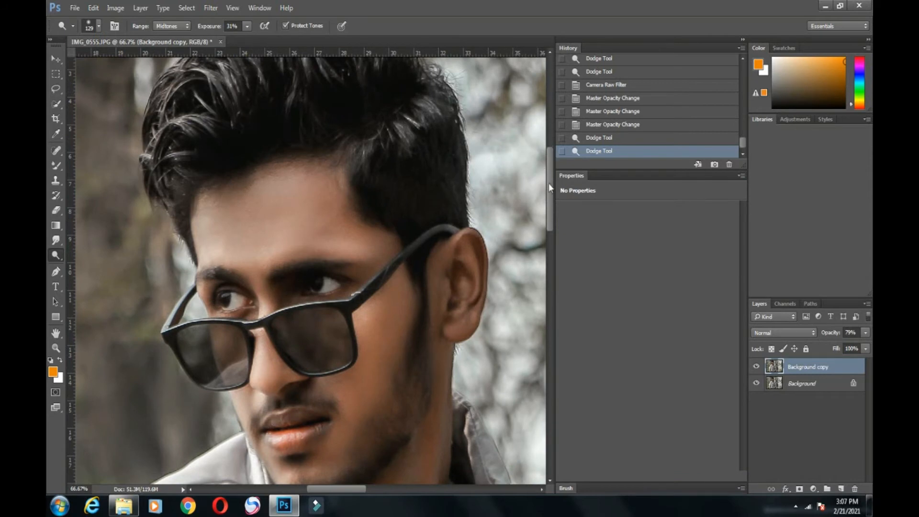
left_click_drag(550, 187, 547, 203)
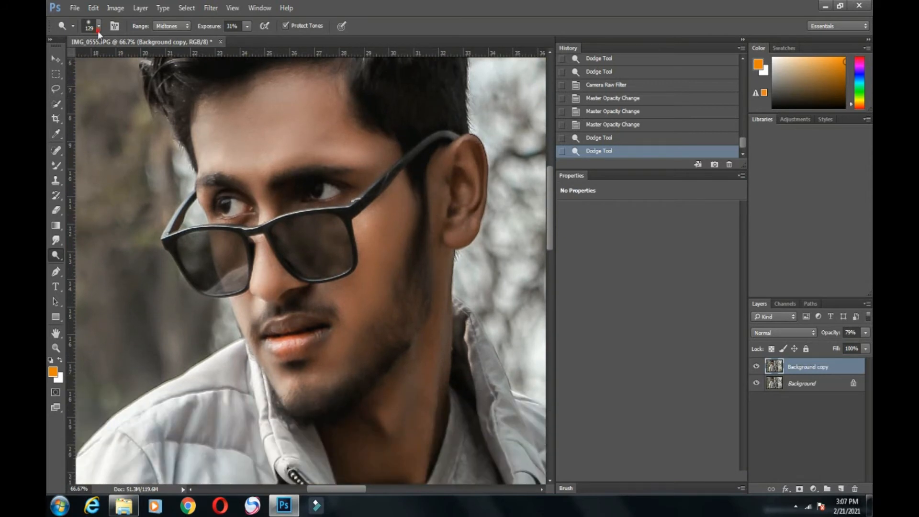
left_click(98, 30)
left_click_drag(133, 62, 123, 62)
left_click(247, 26)
left_click_drag(247, 40, 243, 41)
left_click(536, 212)
scroll(171, 157, "up", 2)
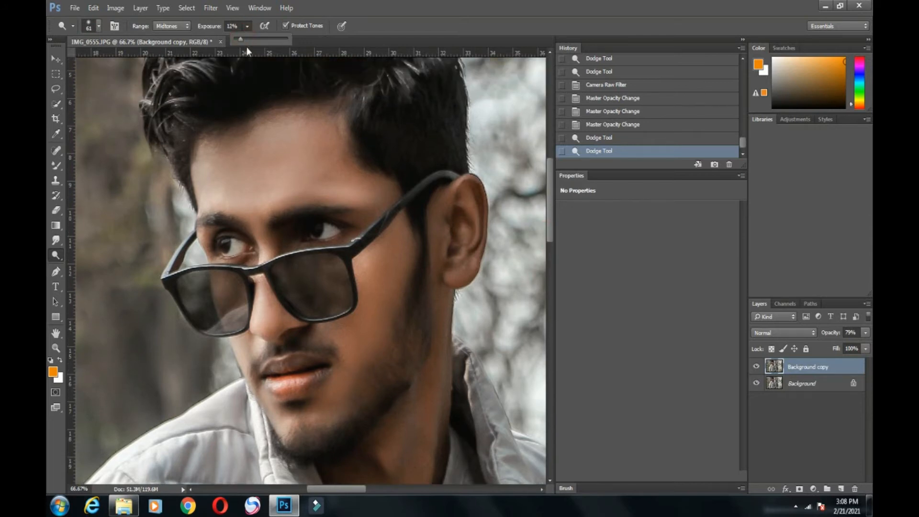
left_click(98, 27)
left_click(247, 26)
left_click(98, 27)
mouse_move(239, 140)
left_mouse_down()
mouse_move(247, 133)
mouse_move(217, 141)
mouse_move(228, 144)
mouse_move(227, 165)
left_mouse_up()
Step: Compare the portrait with and without the newly dodged Background copy layer
left_click(756, 366)
left_click(756, 367)
left_click(124, 507)
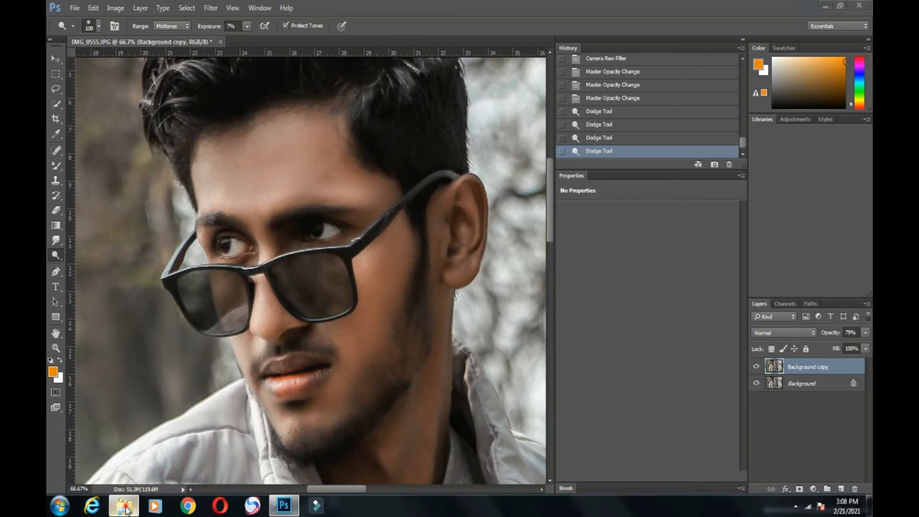
left_click(284, 505)
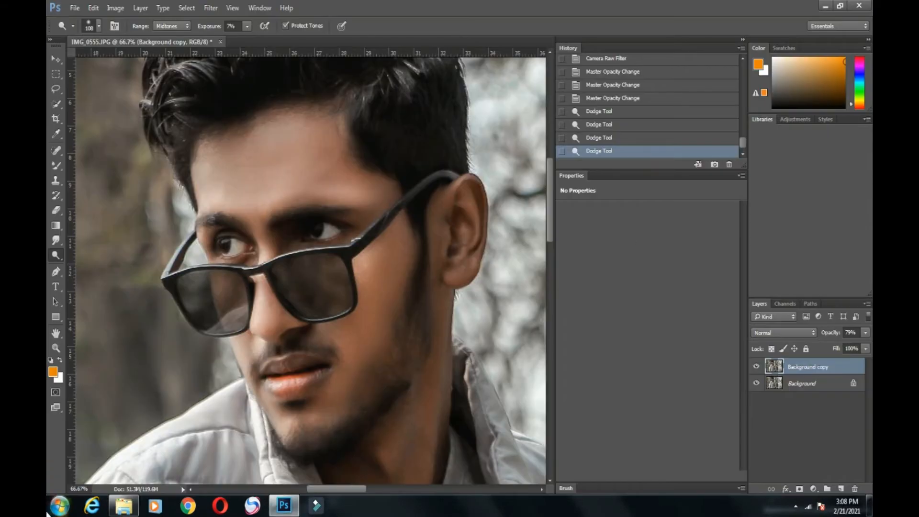
Step: Dodge the forehead once more near the temple at 7% exposure and compare the layer before and after
left_click_drag(316, 139, 335, 168)
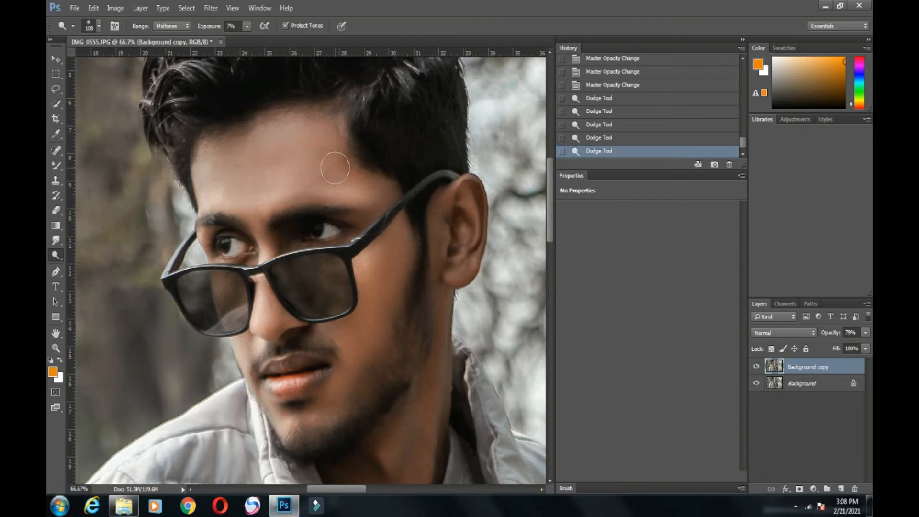
left_click(756, 368)
left_click(756, 368)
left_click(756, 368)
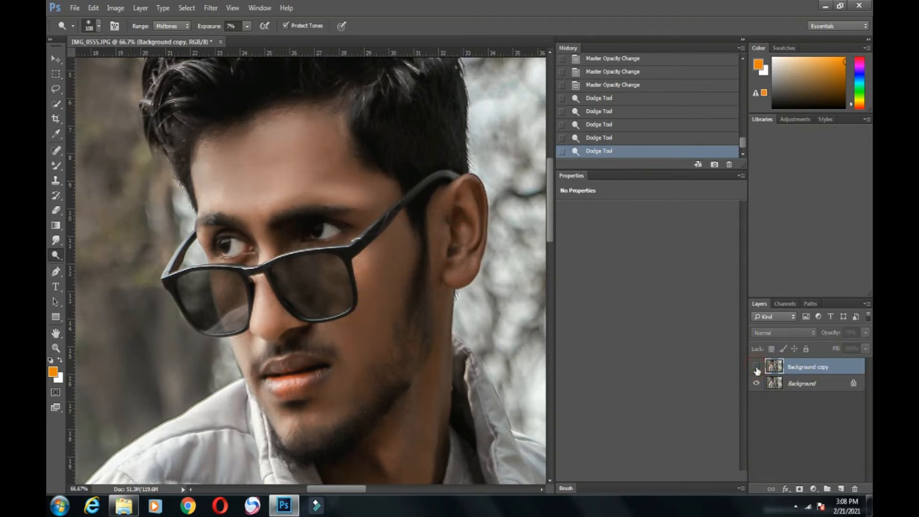
left_click(756, 367)
right_click(803, 373)
left_click(455, 136)
Step: Merge the Background copy layer down and duplicate the resulting Background layer
key("ctrl+minus")
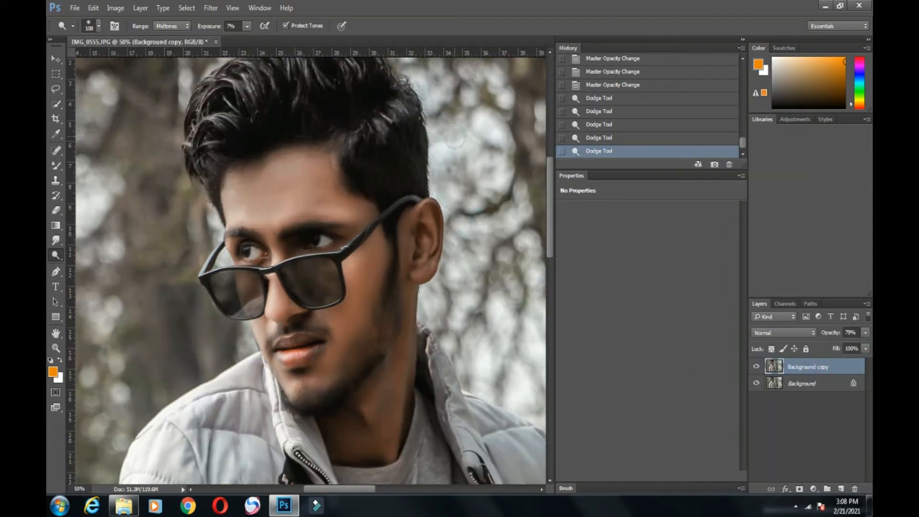
key("ctrl+minus")
key("ctrl+minus")
key("ctrl+minus")
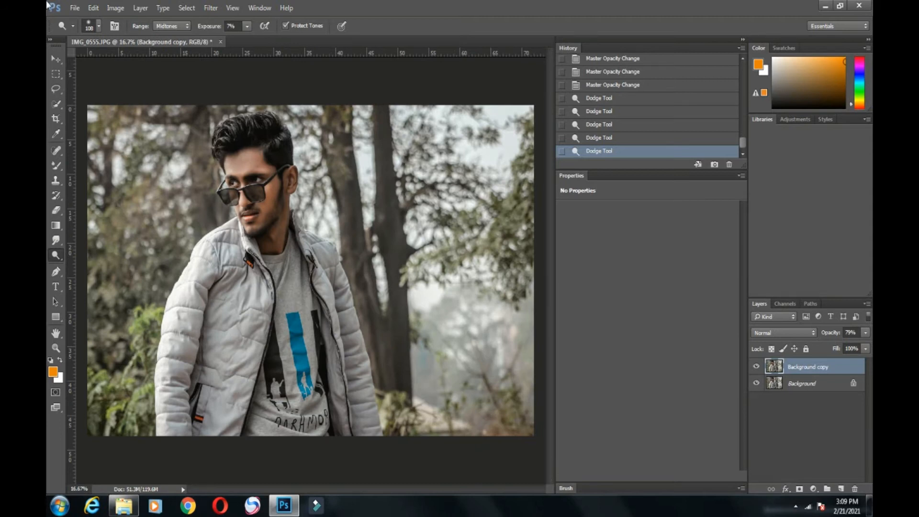
right_click(838, 358)
left_click(718, 381)
right_click(809, 368)
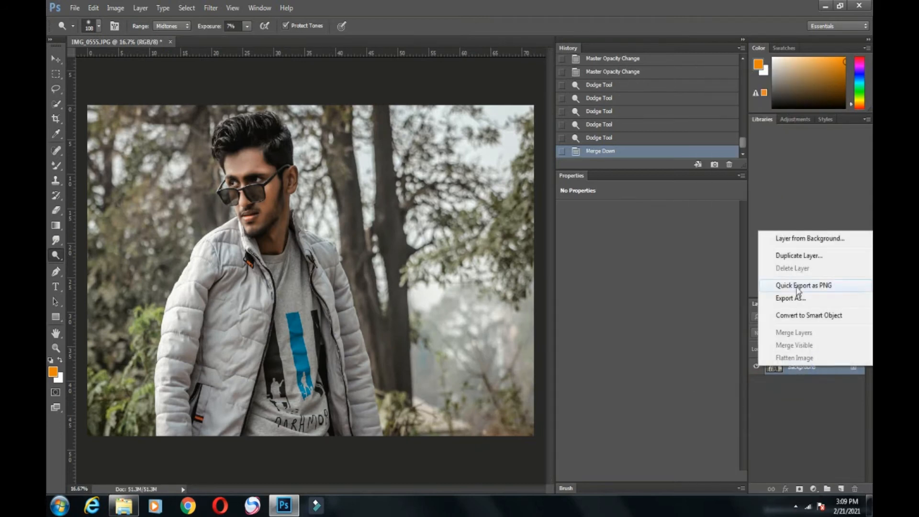
left_click(785, 257)
key("Return")
Step: Use the Camera Raw HSL settings to fine-tune luminance and slightly lower Reds and Oranges saturation, and apply the filter
left_click(210, 7)
left_click(235, 74)
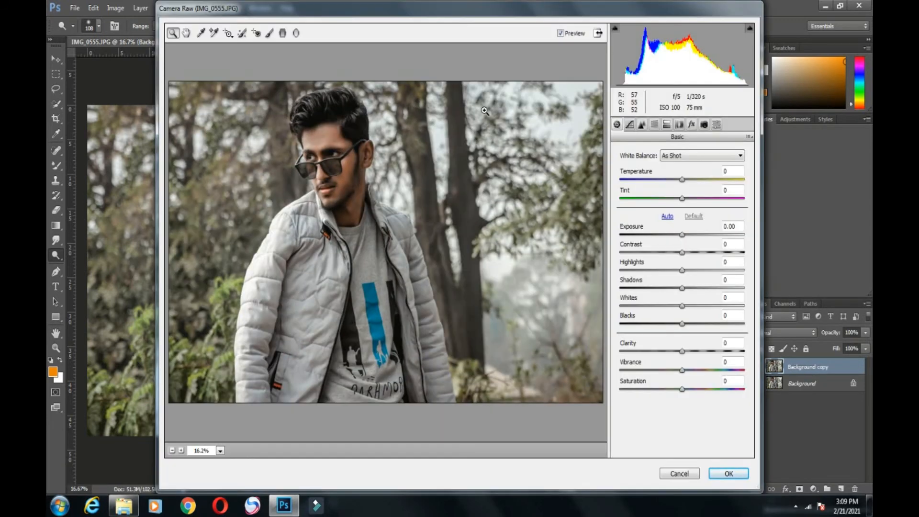
left_click(654, 124)
left_click(673, 169)
left_click_drag(682, 224, 686, 206)
left_click(652, 169)
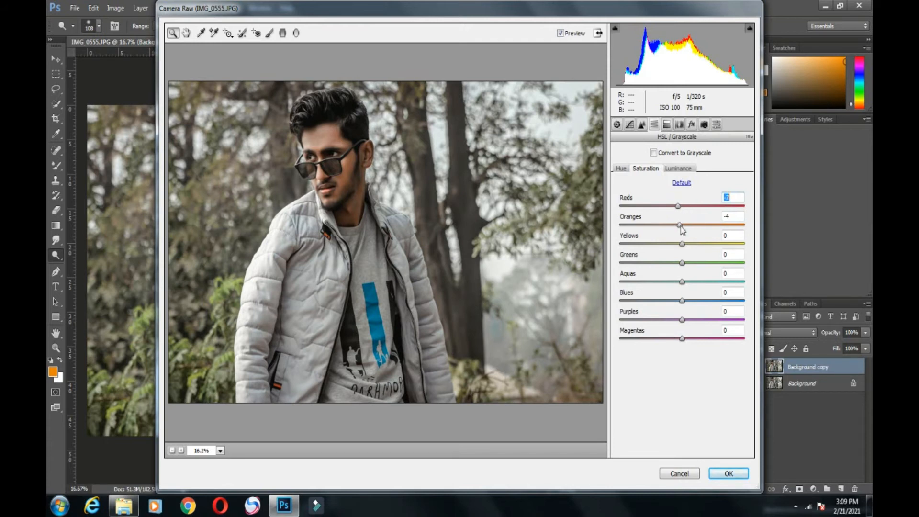
left_click(676, 169)
left_click(646, 169)
left_click_drag(684, 206, 677, 211)
left_click(727, 474)
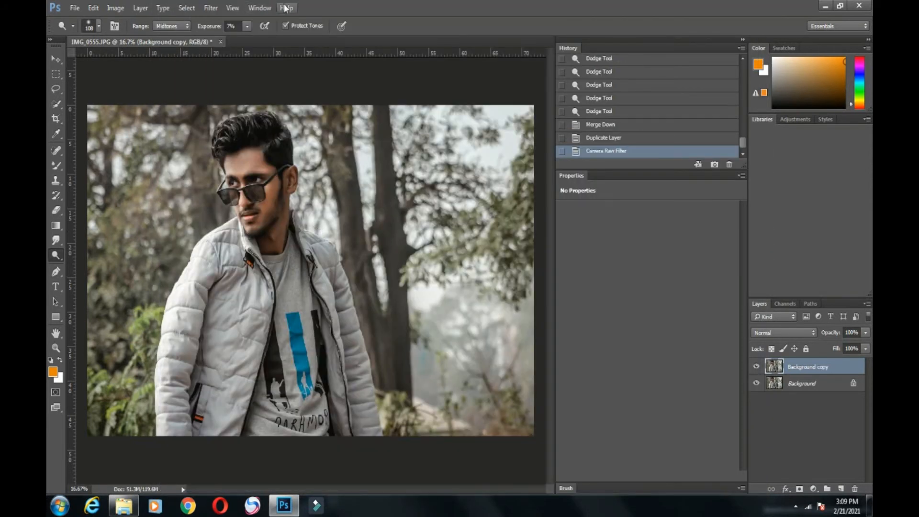
Step: Compare the photo with and without the Camera Raw adjustment and merge the Background copy layer down
left_click(757, 368)
left_click(757, 367)
key("ctrl+plus")
right_click(804, 367)
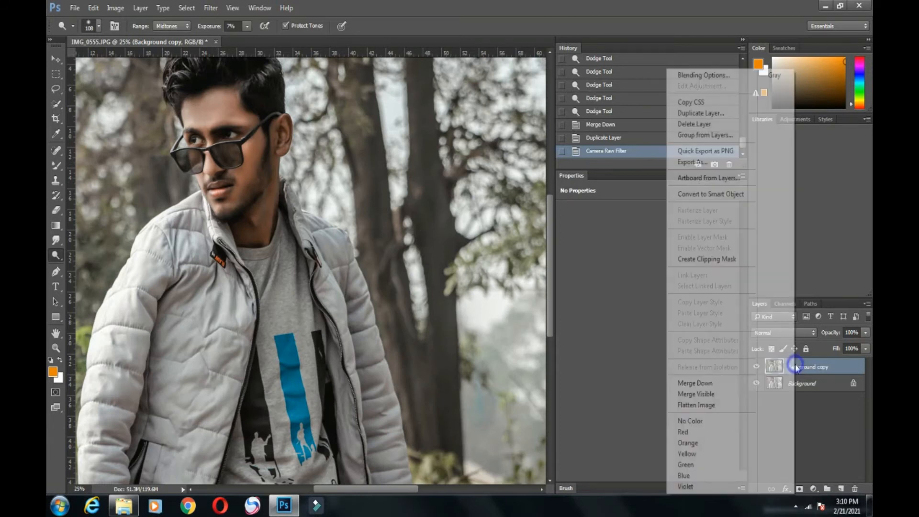
left_click(694, 383)
Step: Switch to the Brush tool and set the foreground color to black (000000)
right_click(56, 166)
left_click(130, 165)
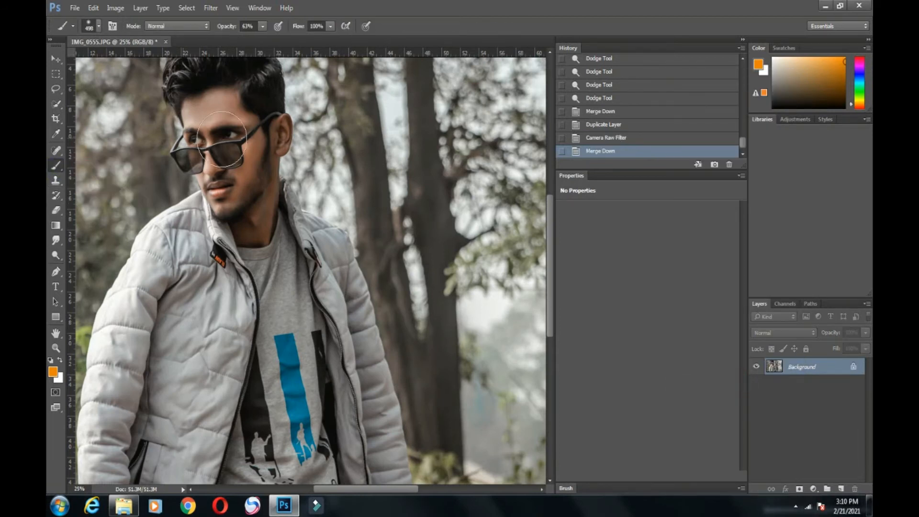
left_click_drag(547, 268, 547, 210)
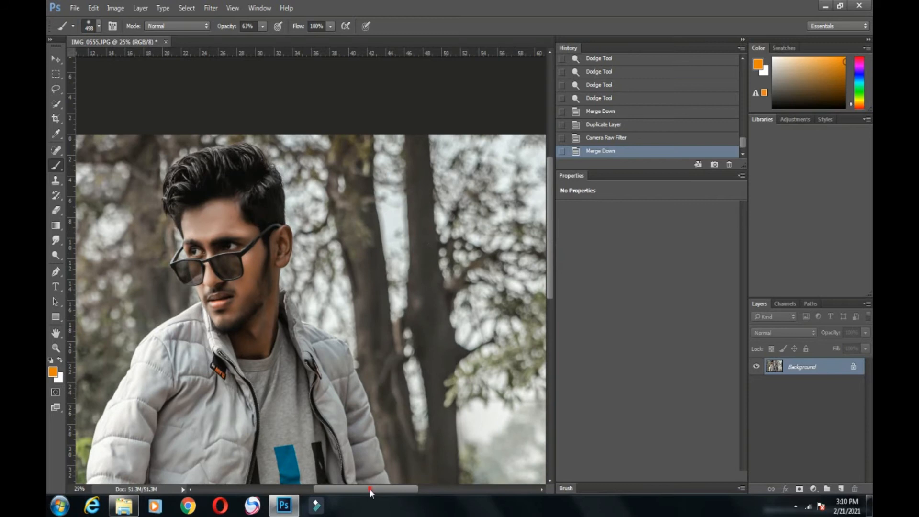
left_click_drag(370, 489, 350, 489)
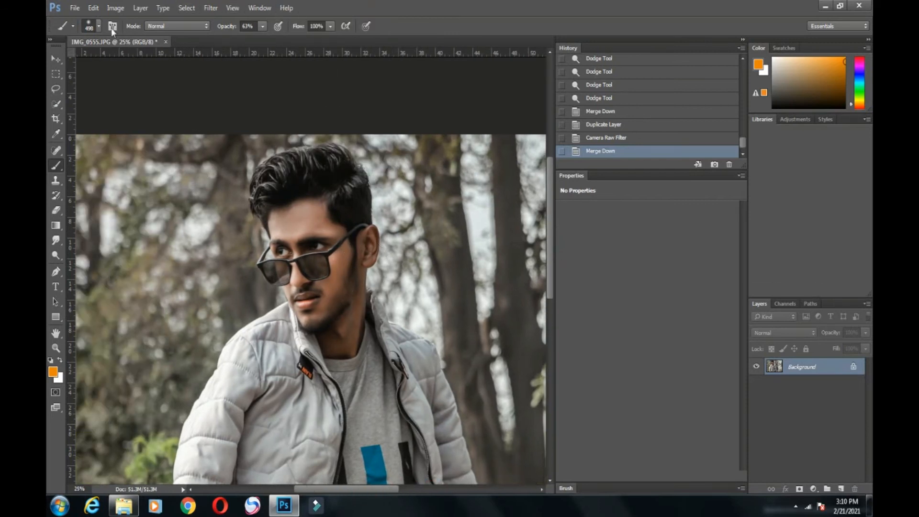
left_click(53, 372)
left_click(452, 268)
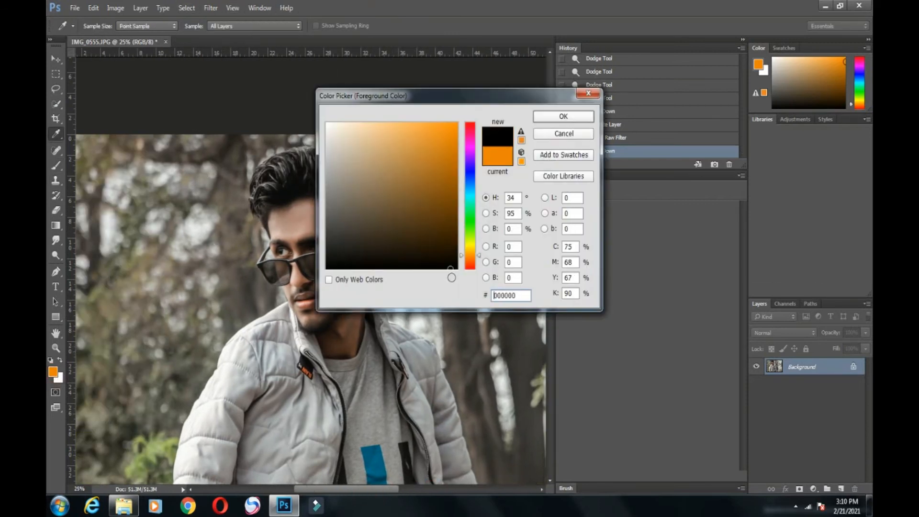
left_click(561, 118)
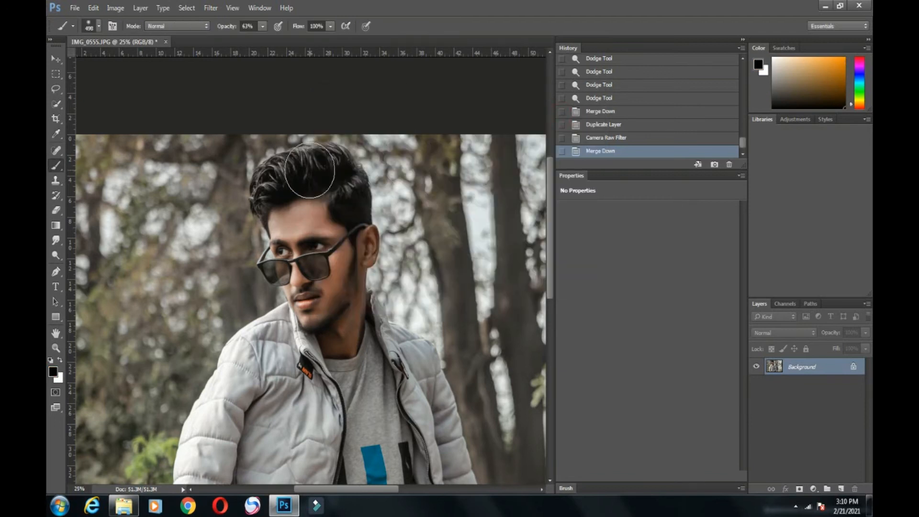
Step: Duplicate the Background layer for painting over the hair
key("ctrl+plus")
key("ctrl+plus")
scroll(547, 220, "up", 3)
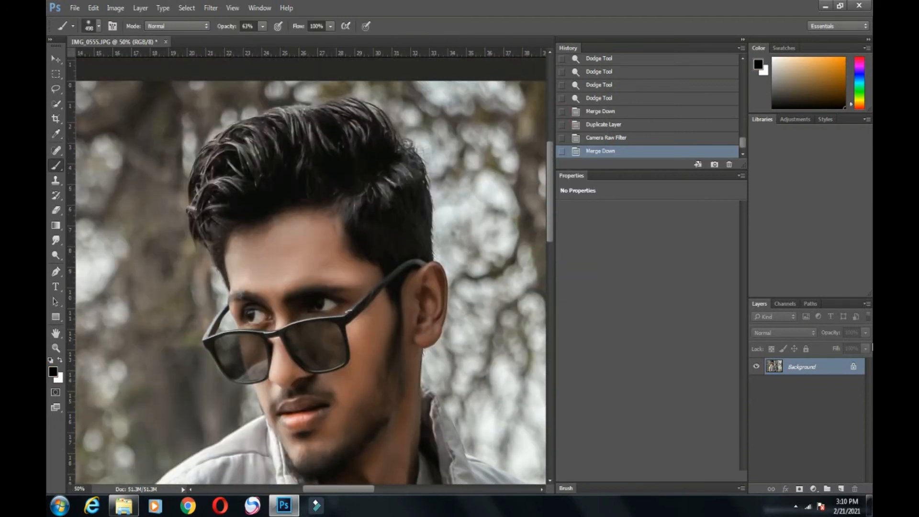
right_click(819, 366)
left_click(811, 251)
Step: Darken the hair with black strokes using a 405 px brush at 21% opacity
left_click(549, 153)
left_click(263, 27)
left_click_drag(246, 41, 241, 41)
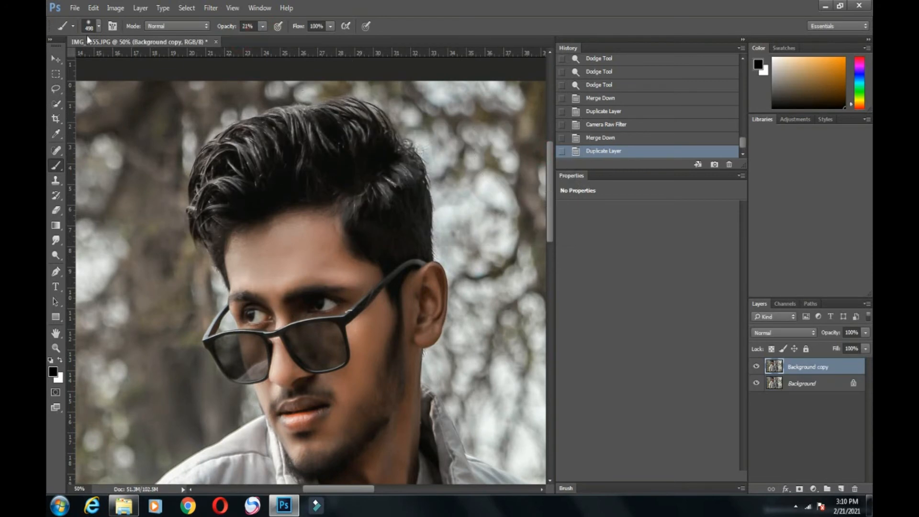
left_click(98, 27)
left_click_drag(164, 64, 161, 63)
left_click(314, 114)
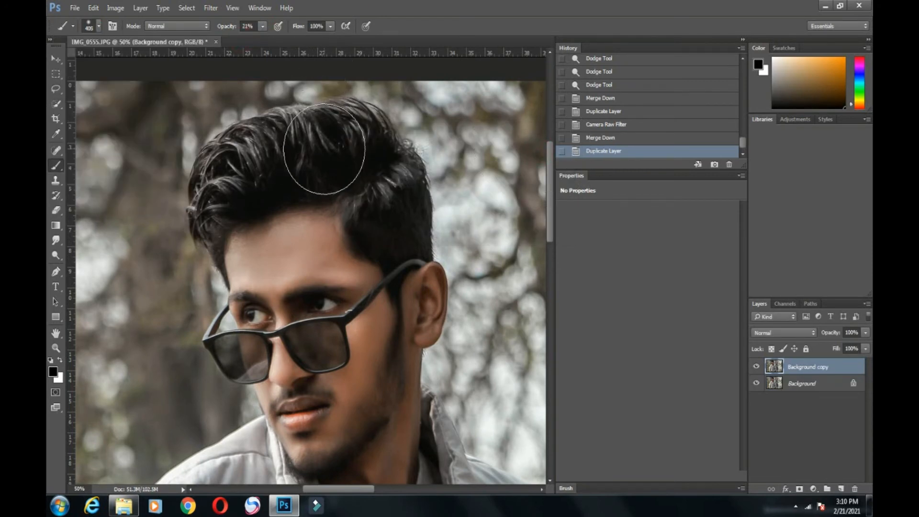
mouse_move(299, 148)
left_mouse_down()
mouse_move(221, 182)
mouse_move(380, 195)
left_mouse_up()
left_click(418, 205)
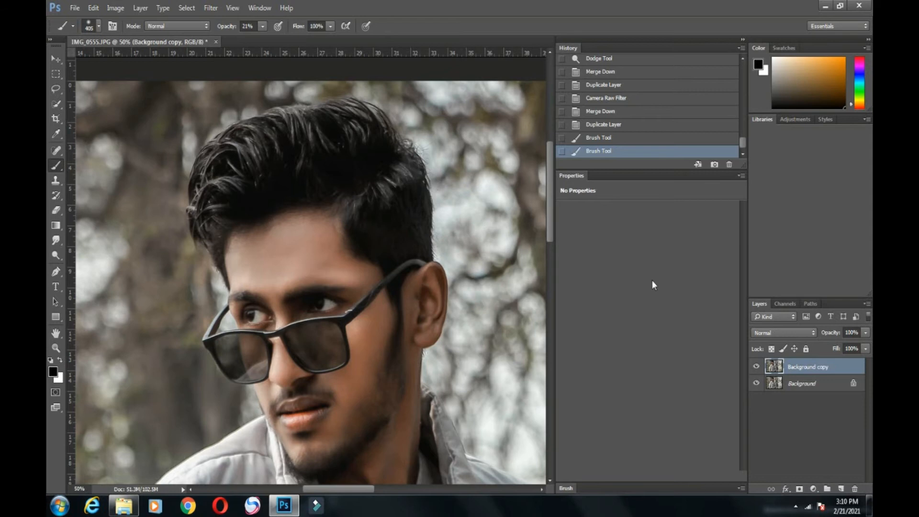
Step: Try the Background copy layer at 86% opacity, return it to 100%, and compare the hair before and after
key("ctrl+minus")
key("ctrl+minus")
key("ctrl+minus")
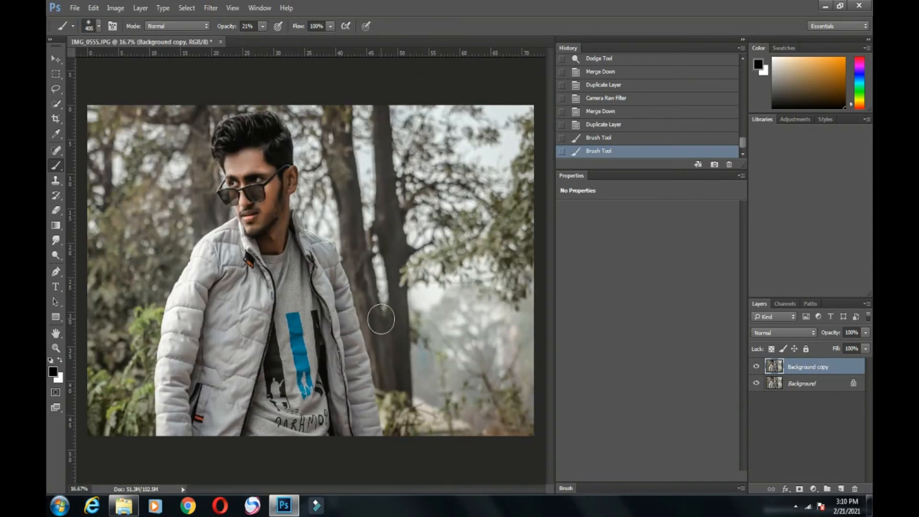
left_click(866, 333)
left_click_drag(864, 346, 860, 348)
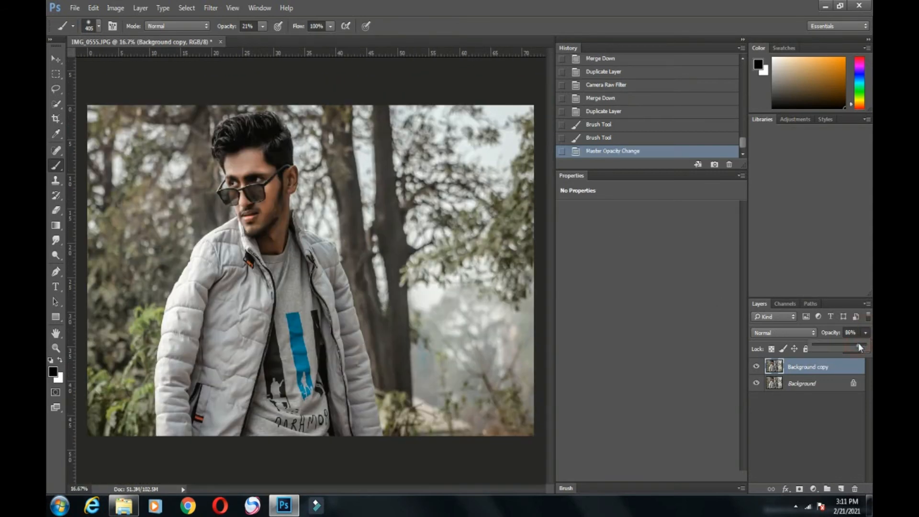
left_click(757, 367)
left_click(757, 367)
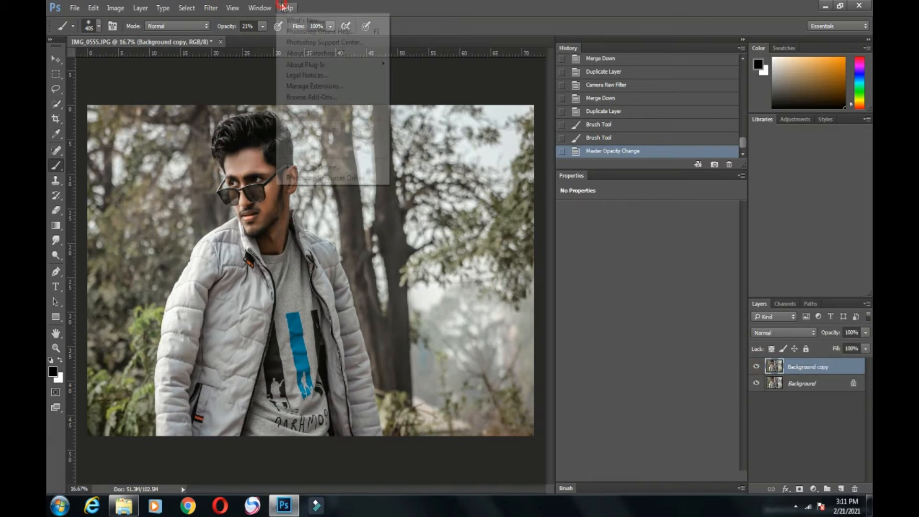
Step: Merge the painted Background copy layer down and compare the result with an earlier history state
right_click(815, 368)
left_click(715, 383)
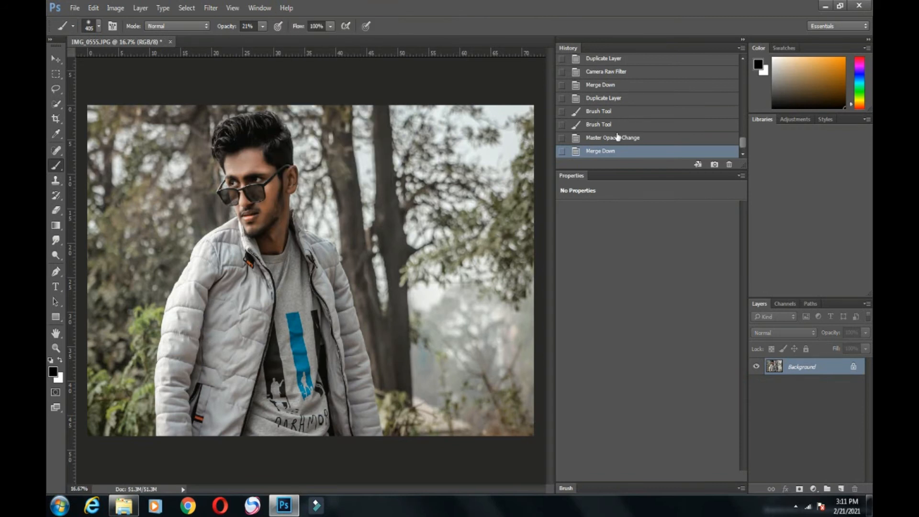
left_click(645, 62)
left_click_drag(742, 142, 738, 181)
left_click(589, 151)
Step: Duplicate the Background layer and open the copy in the Camera Raw filter's presets
right_click(795, 367)
left_click(790, 250)
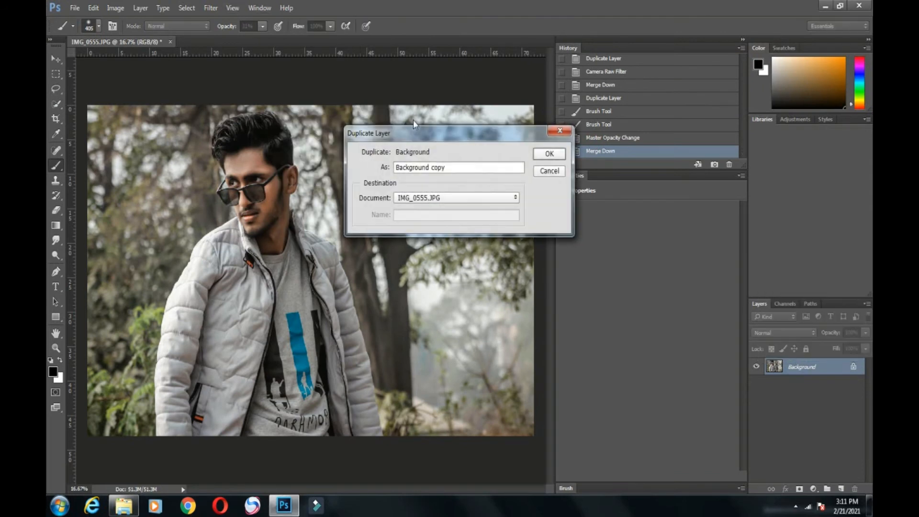
left_click(549, 154)
left_click(211, 8)
left_click(236, 74)
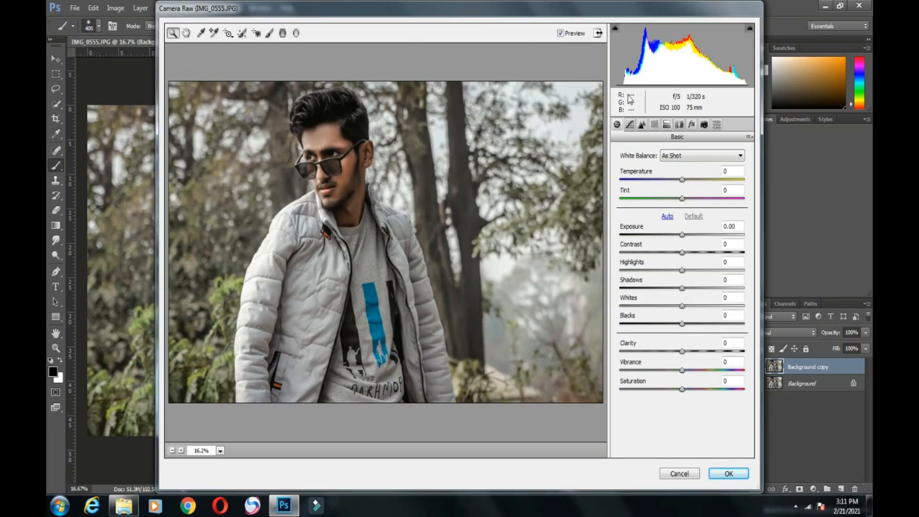
left_click(656, 125)
left_click(716, 124)
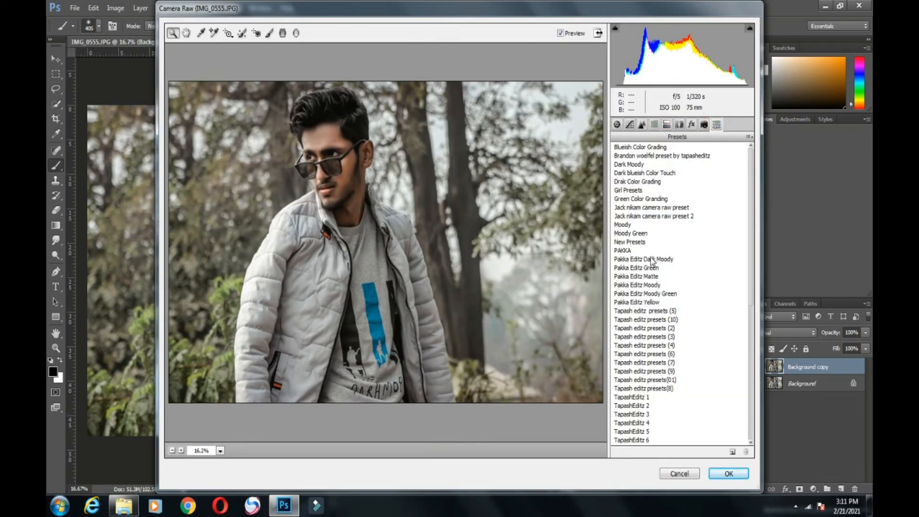
Step: Try the Pakka Editz Yellow, PAKKA, Tapasheditz best and ae2k19 (13) presets on the portrait
left_click_drag(750, 252, 750, 265)
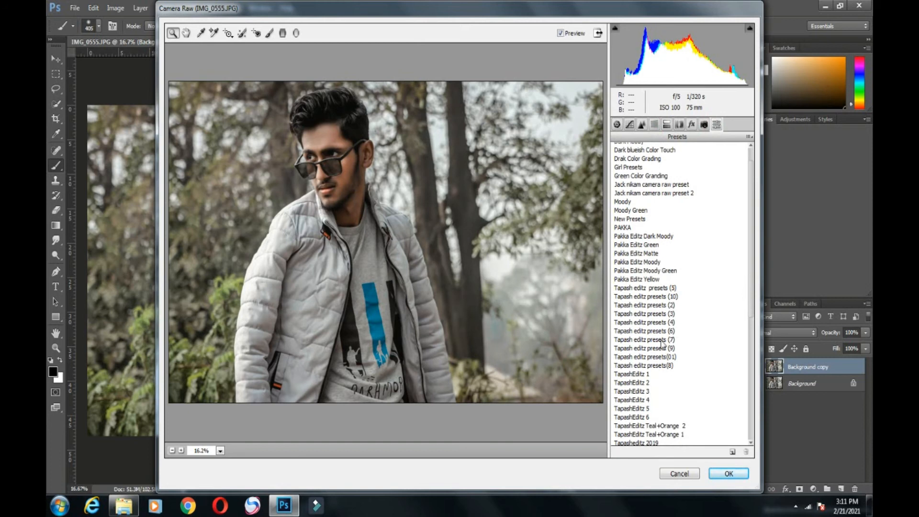
left_click(648, 282)
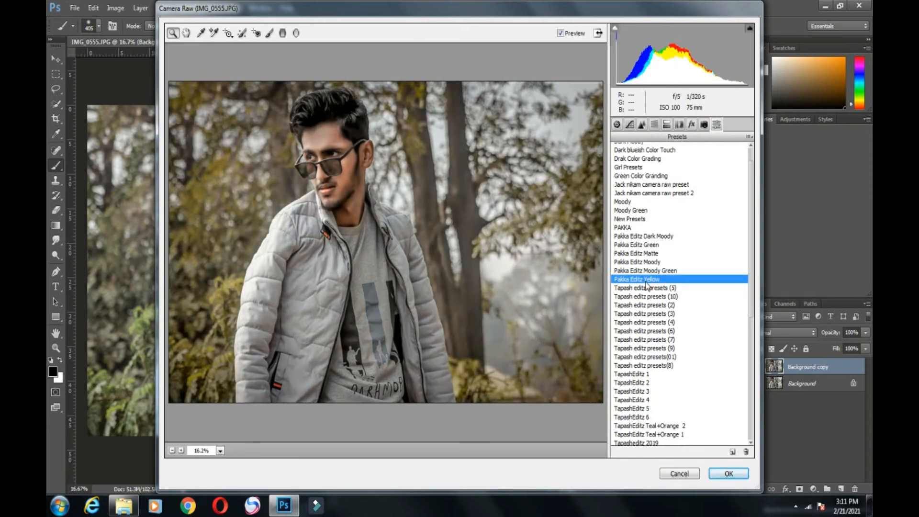
left_click(631, 228)
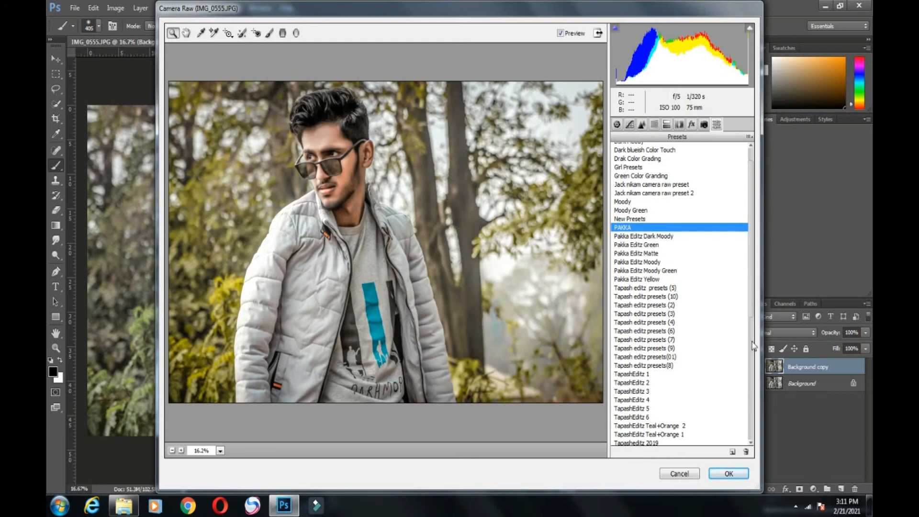
left_click_drag(753, 287, 752, 304)
left_click(636, 418)
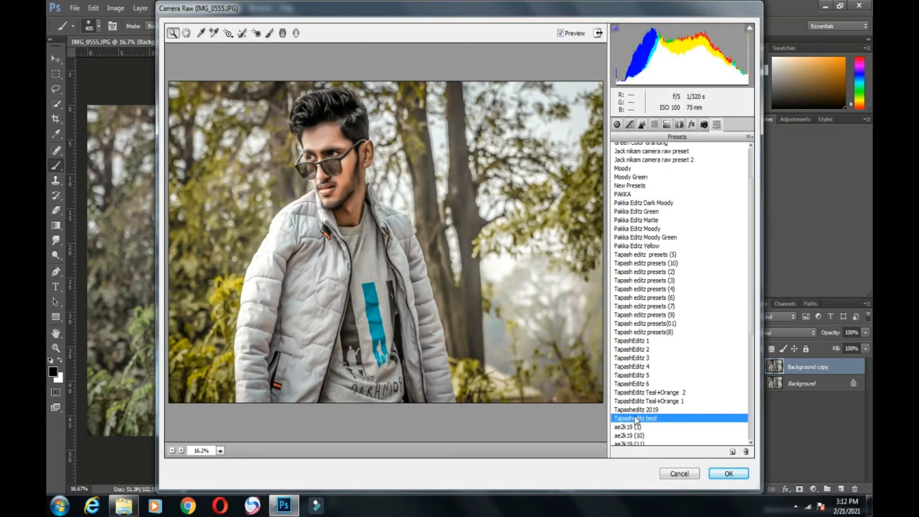
scroll(648, 329, "down", 6)
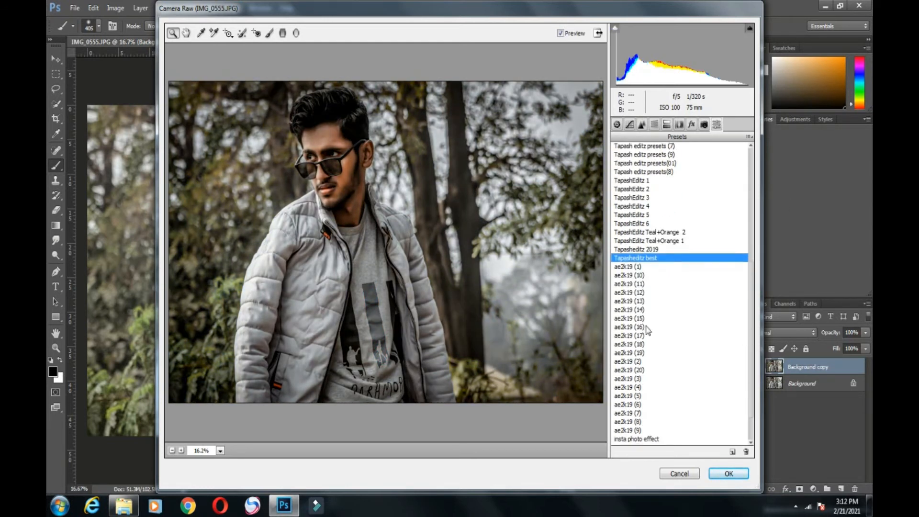
left_click(643, 300)
scroll(753, 177, "up", 8)
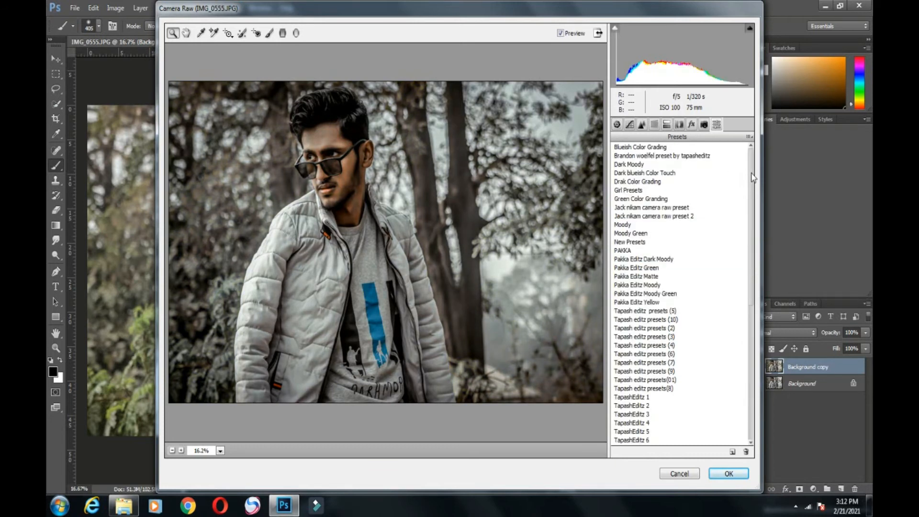
Step: Apply the Jack nikam camera raw preset to the Background copy and compare the photo before and after the filter
left_click(637, 208)
left_click(727, 474)
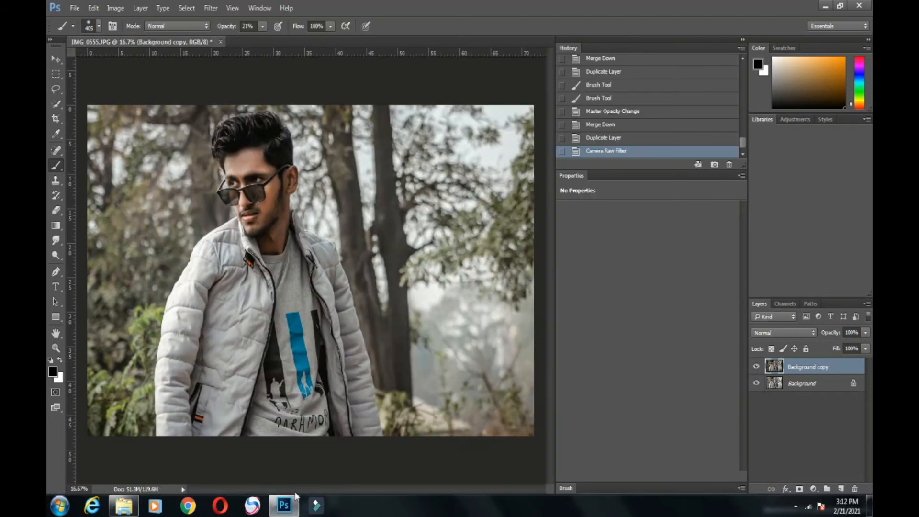
left_click(594, 138)
left_click(593, 150)
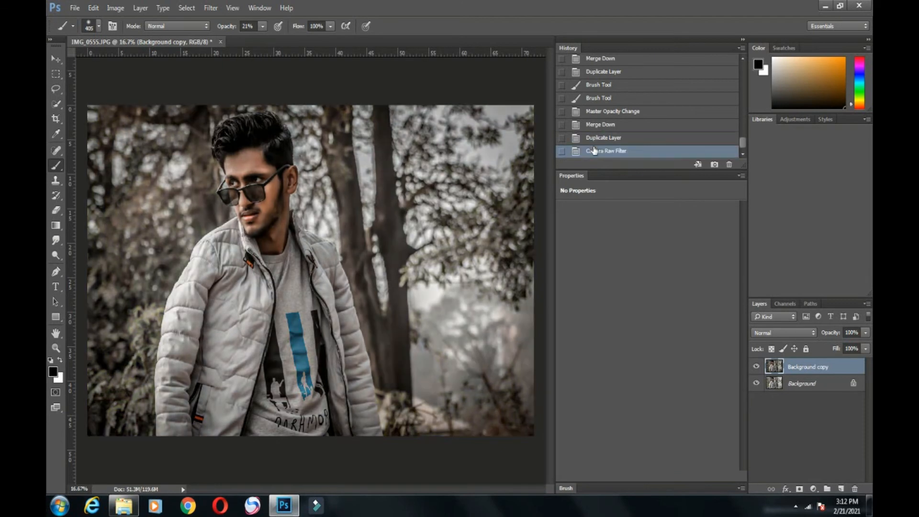
Step: Lower the Background copy layer's opacity to 50% and merge it down into the Background
left_click(865, 332)
left_click_drag(866, 343, 839, 344)
right_click(830, 367)
left_click(709, 381)
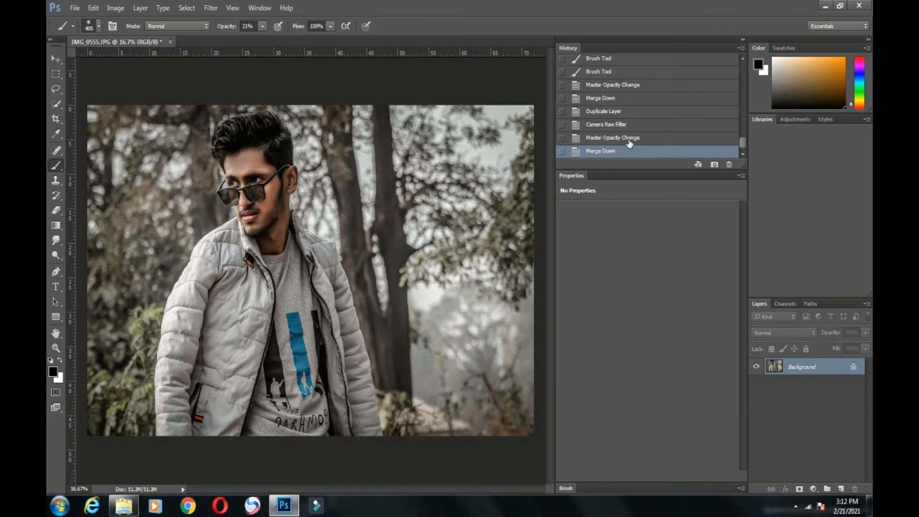
Step: Undo the layer merge, compare the photo with the Background copy hidden and shown, and restore the merge
key("ctrl+z")
left_click(756, 368)
left_click(757, 368)
left_click(287, 8)
left_click(365, 3)
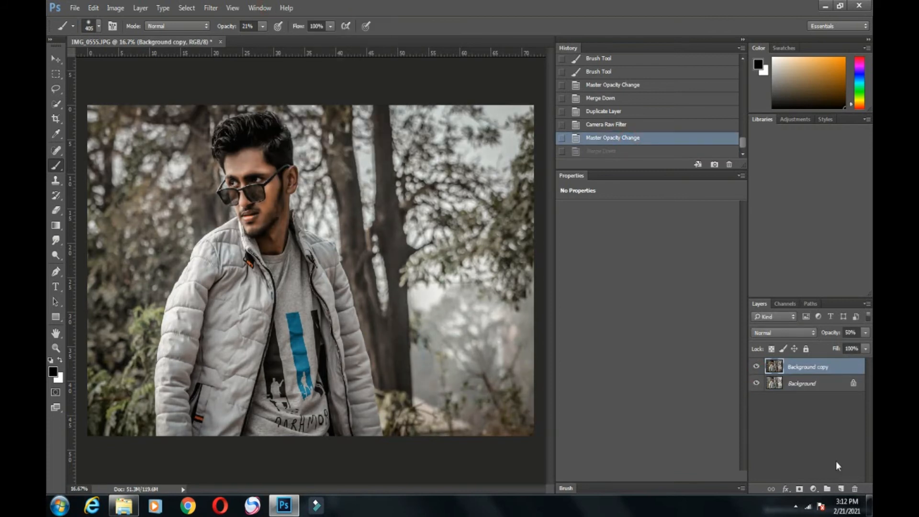
left_click(811, 498)
left_click(123, 505)
left_click(94, 242)
left_click(283, 505)
mouse_move(338, 8)
left_click(622, 151)
Step: Reopen the Camera Raw filter, set the Greens saturation to -35 and try shifting the Yellows saturation
left_click(211, 8)
left_click(249, 75)
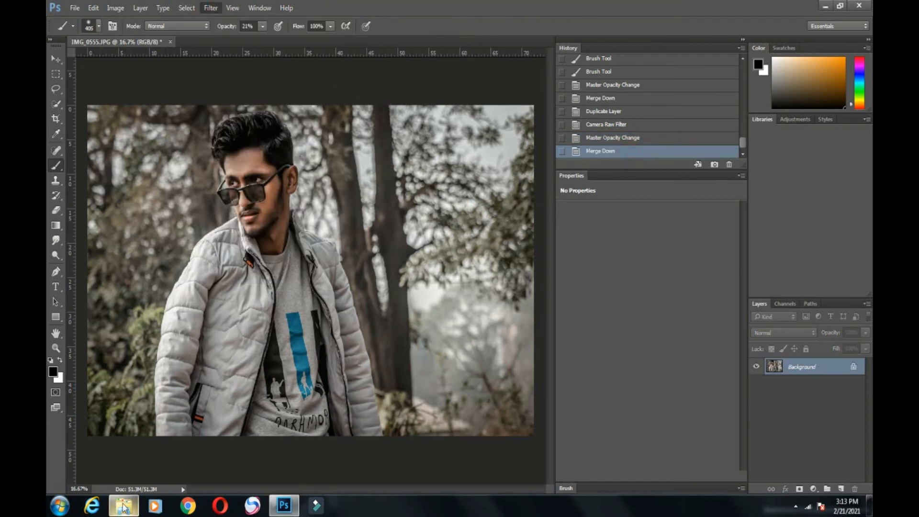
left_click(683, 257)
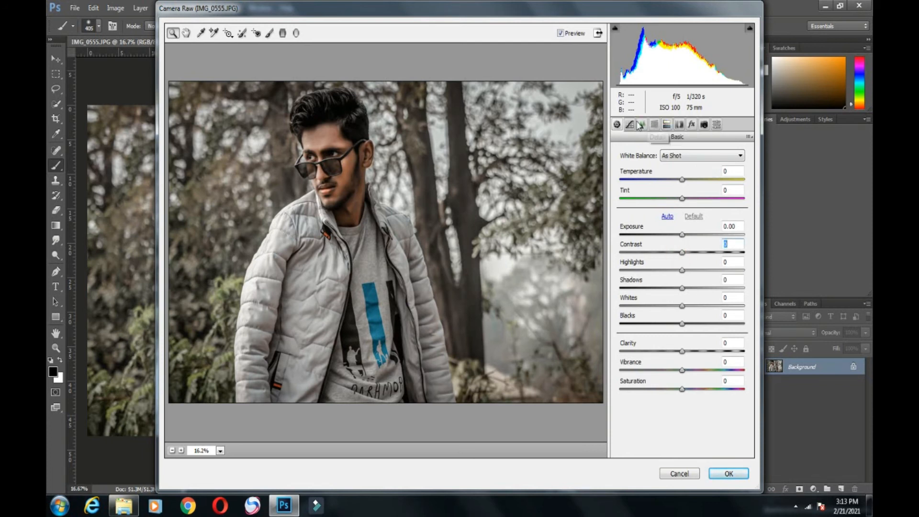
left_click(654, 124)
left_click(649, 170)
left_click_drag(682, 262, 619, 266)
left_click(708, 244)
left_click(679, 262)
left_click(721, 245)
left_click(657, 244)
left_click(705, 244)
left_click(653, 262)
Step: Shift the foliage hues by setting the Yellows hue to -33 and the Greens hue to +51
left_click(621, 168)
left_click_drag(653, 263, 746, 262)
left_click_drag(688, 265, 652, 263)
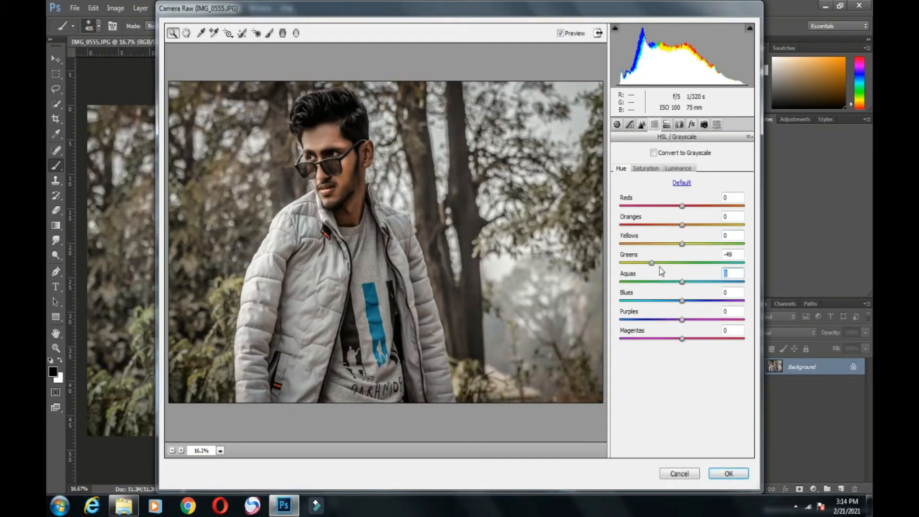
left_click_drag(652, 263, 620, 264)
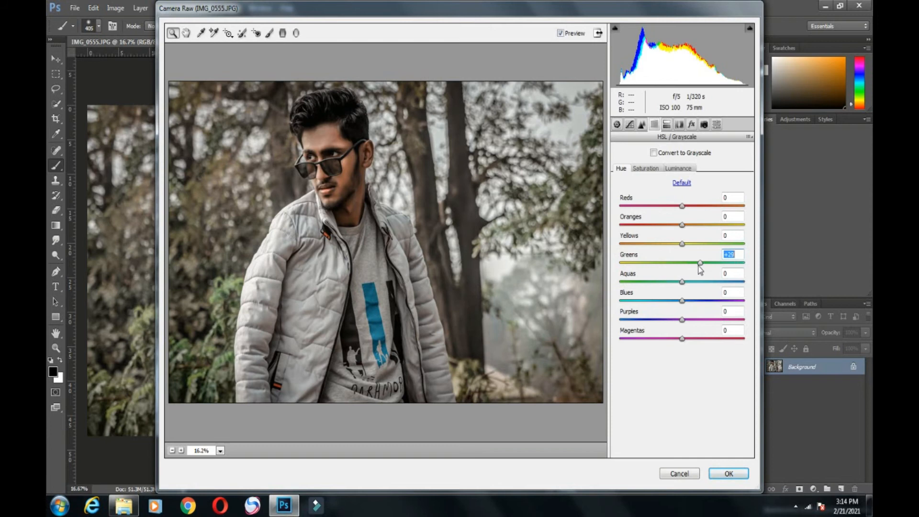
left_click(698, 263)
left_click_drag(703, 244, 664, 265)
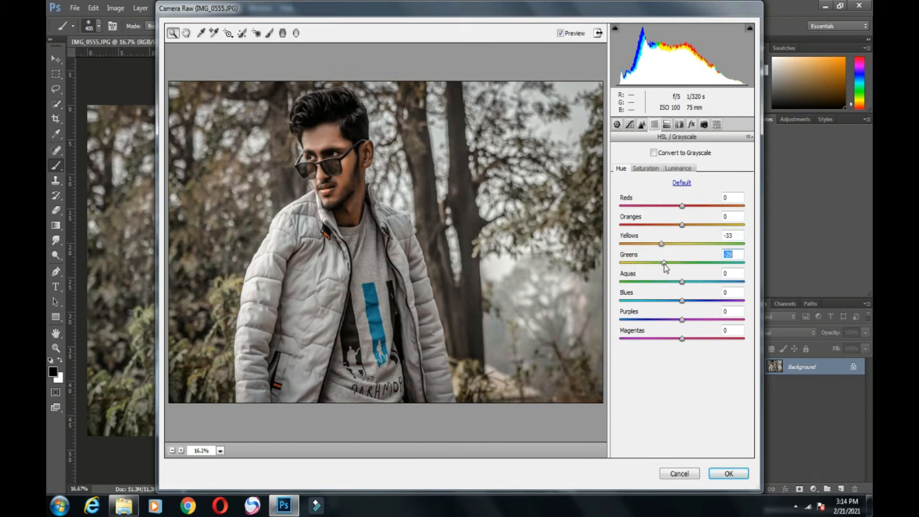
left_click(704, 262)
Step: Try the Yellows saturation and the Aquas hue at -100, and apply the Camera Raw filter
left_click(659, 169)
left_click_drag(682, 244, 613, 244)
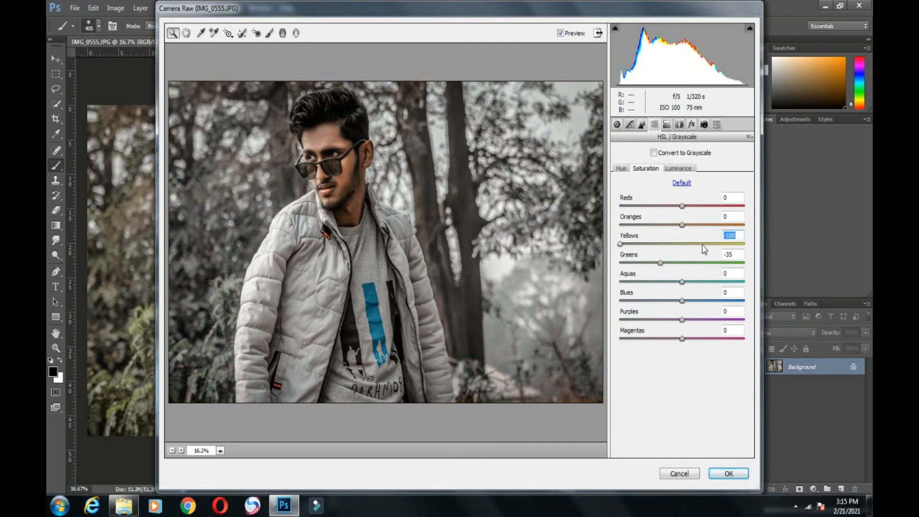
left_click(621, 169)
left_click_drag(642, 282, 611, 287)
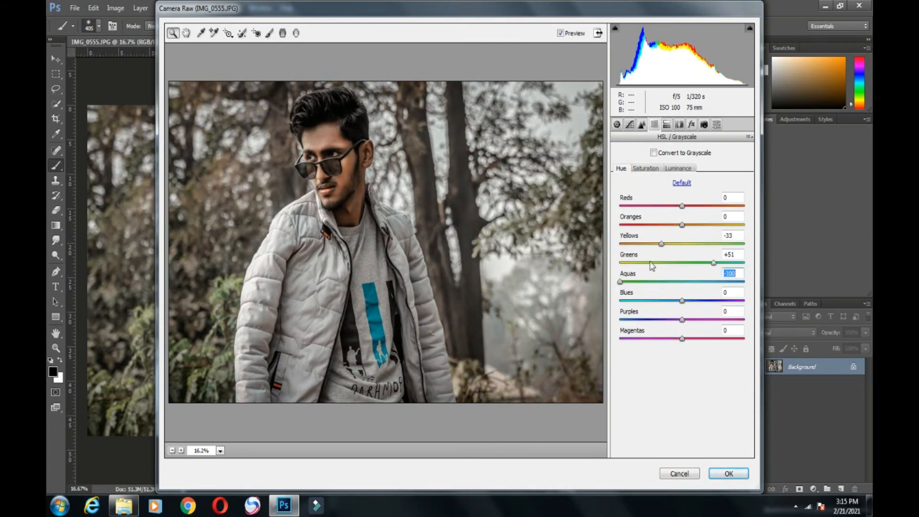
left_click(728, 473)
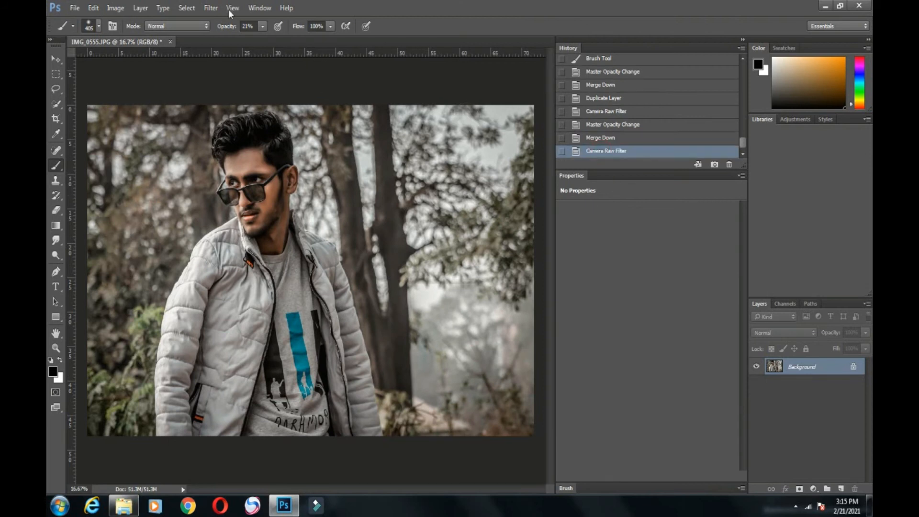
Step: Apply a Camera Raw calibration with Red Primary hue +1 and saturation -8, Green Primary hue +20 and saturation -12, and Blue Primary hue +6
left_click(211, 9)
left_click(237, 74)
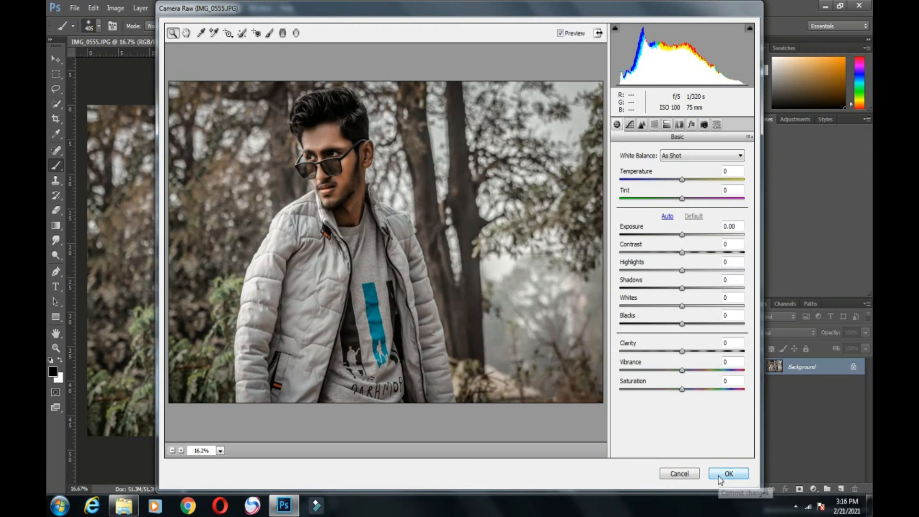
left_click(779, 507)
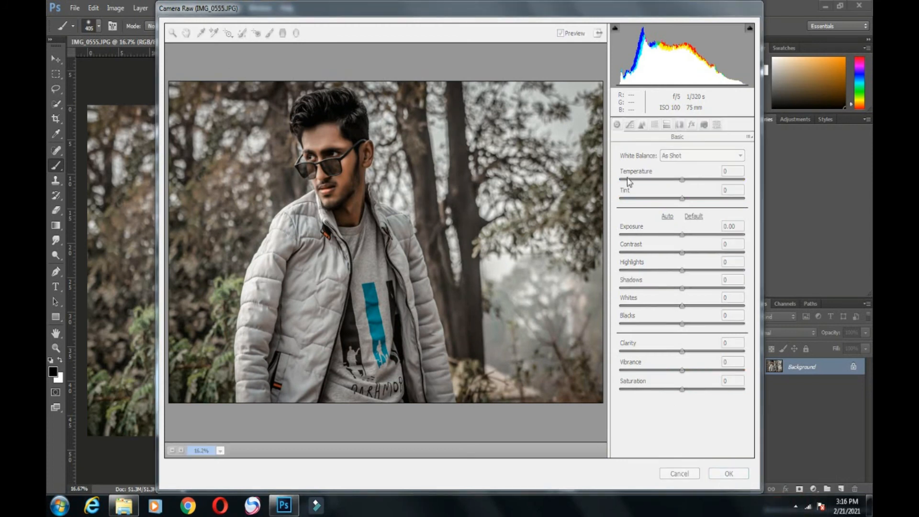
left_click(700, 171)
left_click_drag(686, 372, 684, 394)
left_click(641, 125)
left_click(704, 125)
left_click_drag(663, 238, 693, 288)
left_click_drag(682, 305, 677, 365)
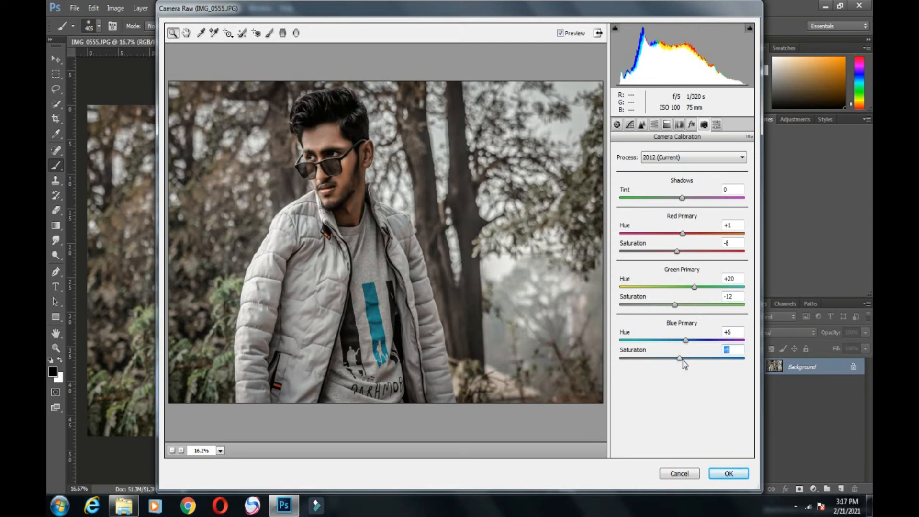
left_click(729, 474)
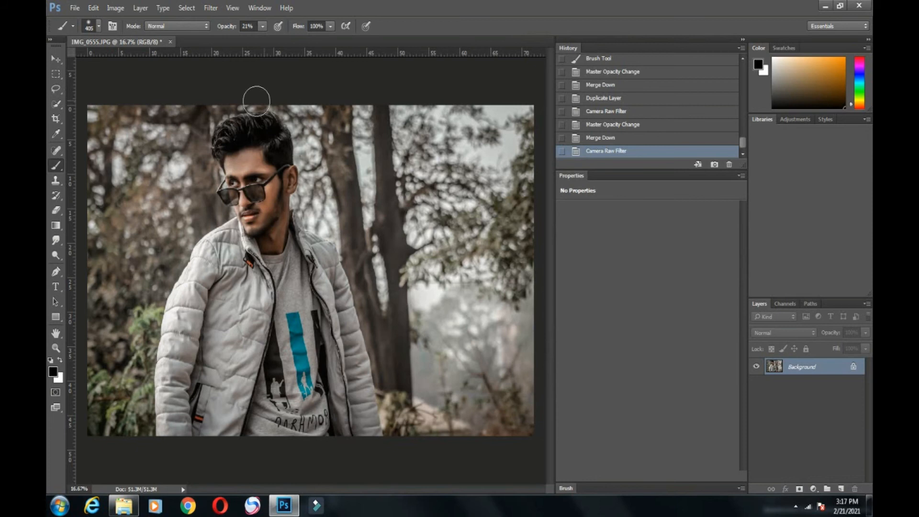
left_click(210, 8)
left_click(229, 73)
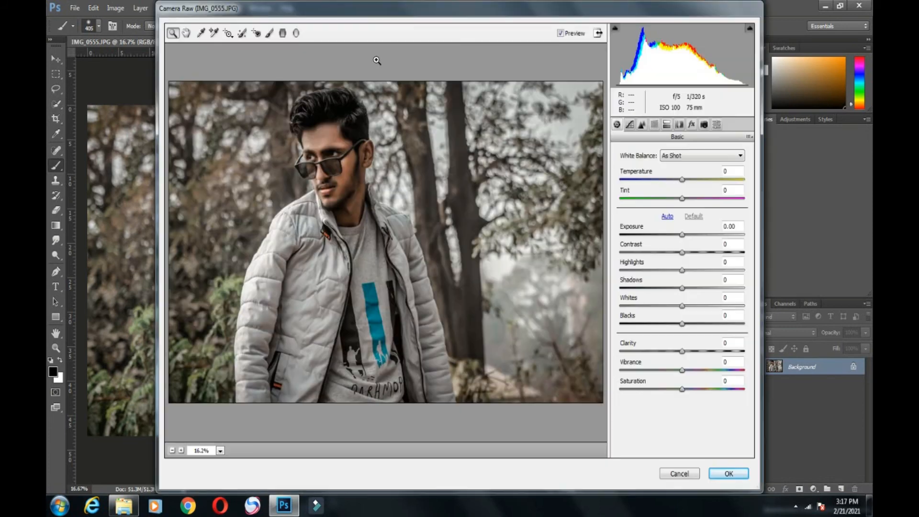
left_click(653, 125)
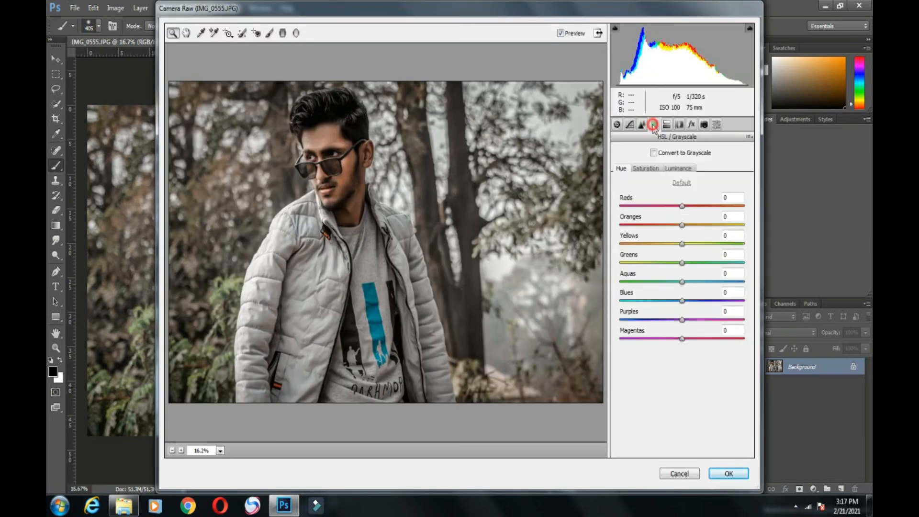
left_click(666, 124)
mouse_move(620, 188)
left_mouse_down()
mouse_move(606, 190)
mouse_move(628, 190)
mouse_move(616, 183)
left_mouse_up()
left_click(652, 170)
double_click(651, 171)
left_click(664, 258)
left_click_drag(631, 275, 636, 277)
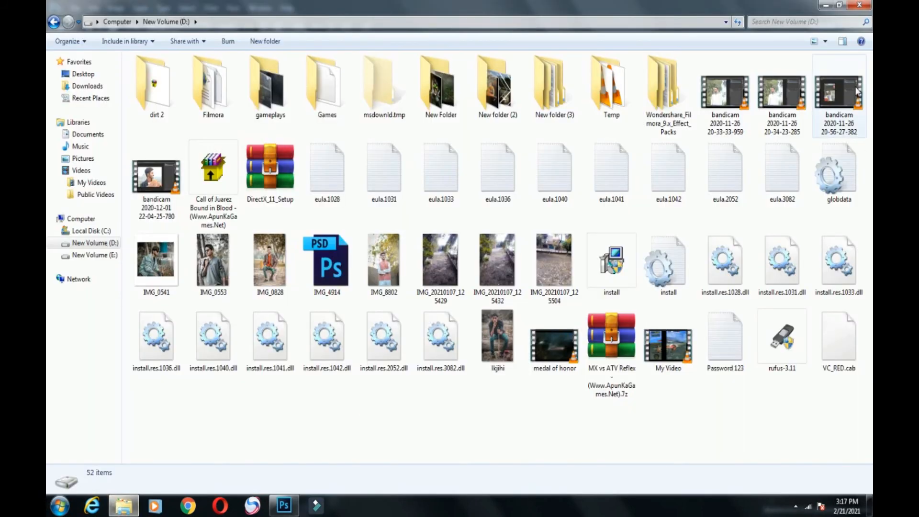
double_click(826, 5)
left_click(287, 502)
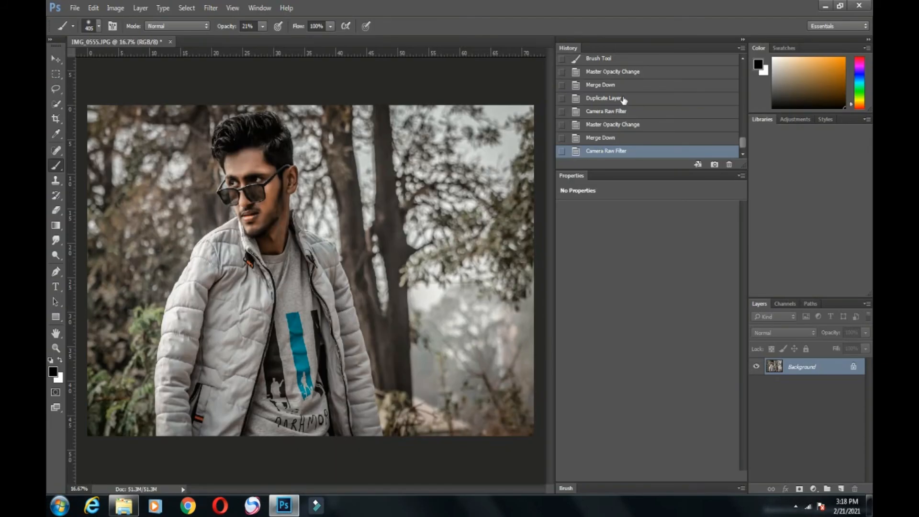
Step: Compare the photo before and after the latest Camera Raw filter through its history states
left_click(639, 139)
left_click(639, 152)
left_click(613, 138)
left_click(618, 152)
Step: Try a Selective Color adjustment layer with small Cyan and Magenta shifts in the Reds and tweaks to other color ranges
left_click(813, 488)
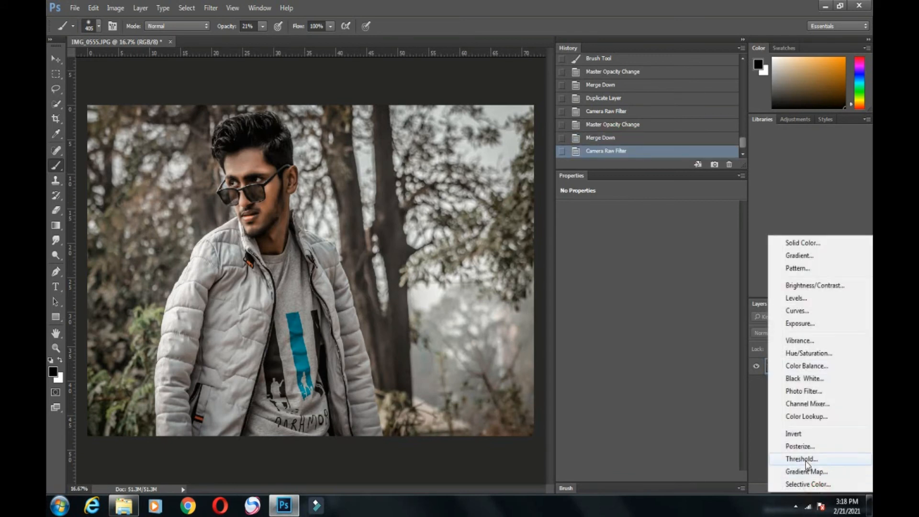
left_click(813, 480)
left_click_drag(629, 250, 648, 274)
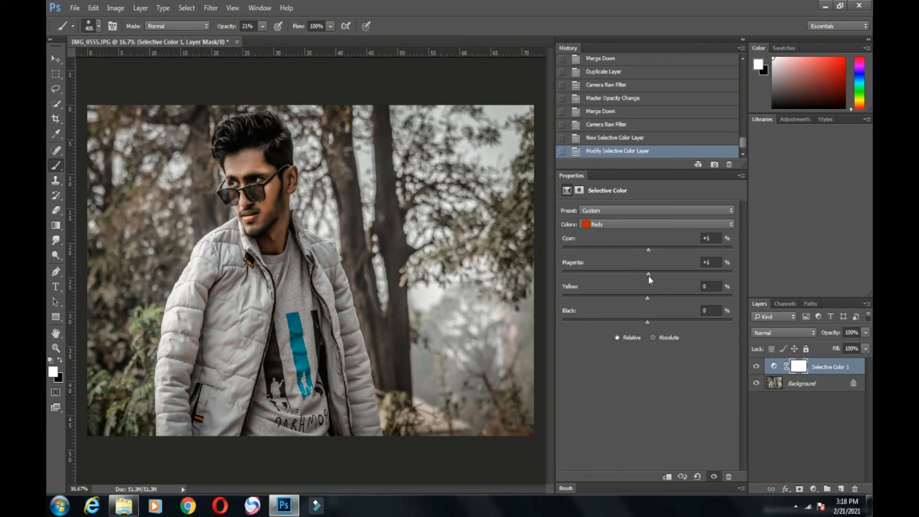
left_click(710, 262)
key("BackSpace")
left_click(665, 225)
left_click(649, 243)
left_click_drag(649, 274, 678, 299)
left_click(655, 224)
left_click(666, 255)
left_click_drag(657, 253, 712, 269)
Step: Compare the photo with and without the Selective Color adjustment and revert to the Camera Raw Filter state before it
left_click(651, 124)
left_click(638, 151)
left_click(634, 125)
left_click(286, 7)
left_click(286, 7)
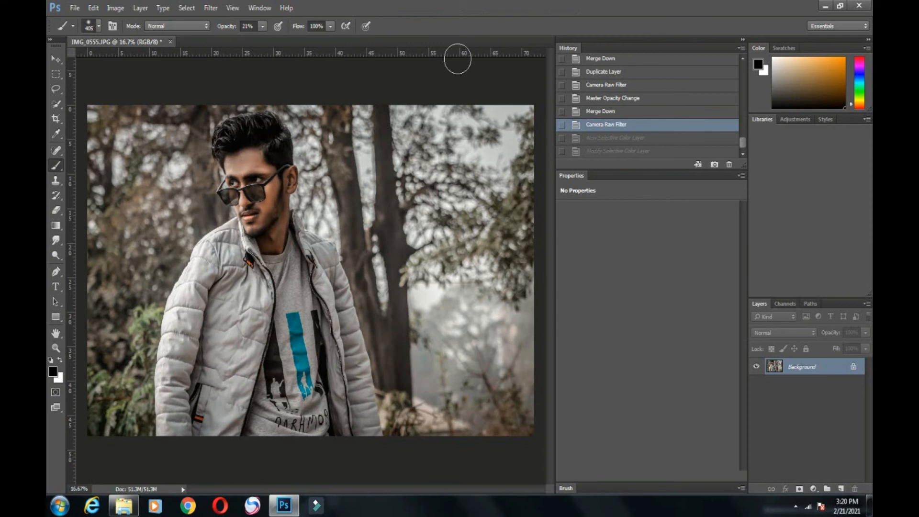
Step: Open the Camera Raw filter, set the Oranges luminance to +4 and inspect the skin before fitting the photo in view
left_click(211, 8)
left_click(242, 71)
left_click(172, 450)
left_click(654, 124)
left_click(678, 168)
mouse_move(695, 226)
left_mouse_down()
mouse_move(708, 232)
mouse_move(687, 230)
left_mouse_up()
left_click(181, 450)
left_click(220, 451)
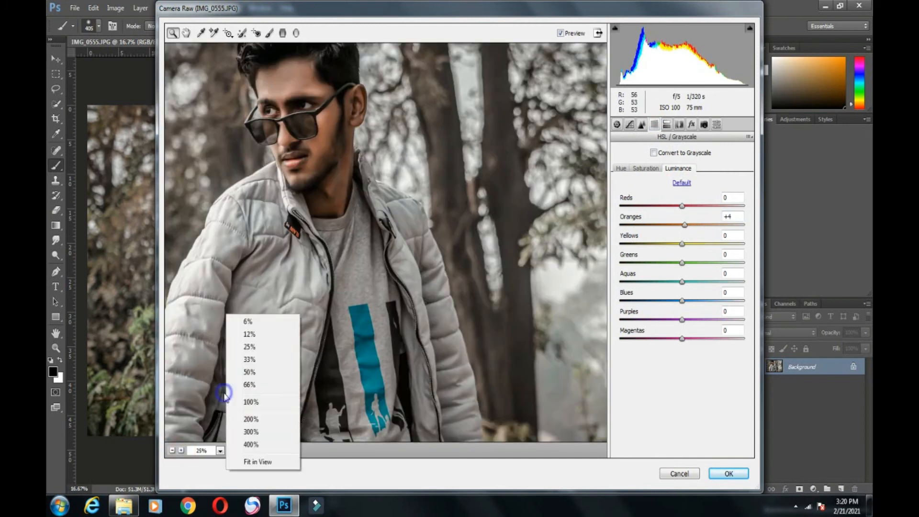
left_click(244, 461)
Step: Fine-tune the saturation of the Oranges and Reds and nudge the Reds luminance
left_click(645, 168)
left_click_drag(682, 223, 685, 210)
left_click(679, 168)
left_click(652, 168)
left_click(681, 168)
left_click(683, 205)
Step: Raise the Blues luminance, try a Blues hue of -21, and apply the filter, comparing the photo before and after
left_click(697, 301)
left_click(620, 168)
left_click(669, 301)
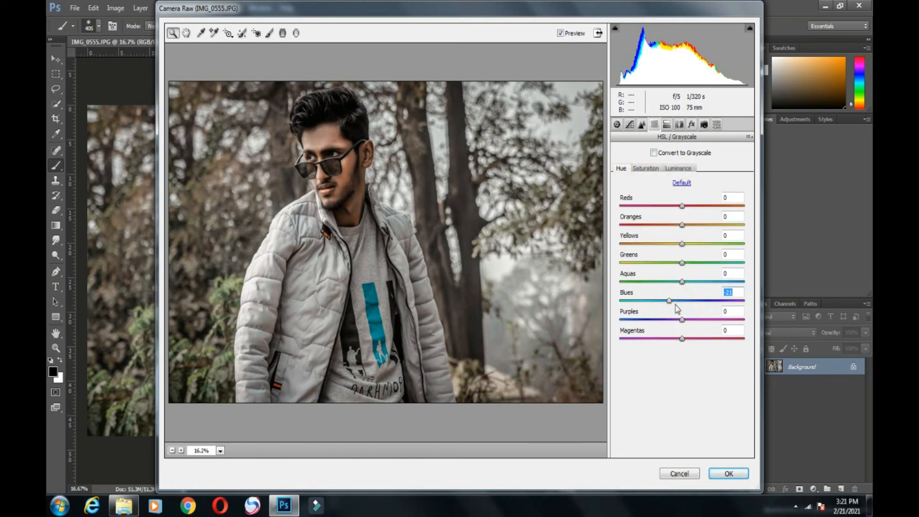
left_click(681, 302)
left_click(728, 473)
left_click(675, 139)
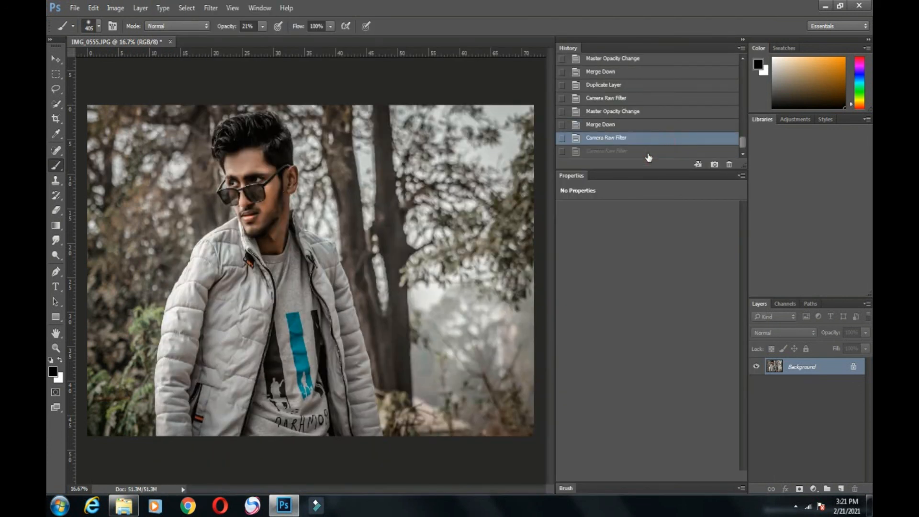
left_click(647, 152)
Step: Choose the Brush tool and set the foreground colour to bright red, f50000
right_click(56, 166)
left_click(96, 165)
left_click(52, 371)
left_click(474, 263)
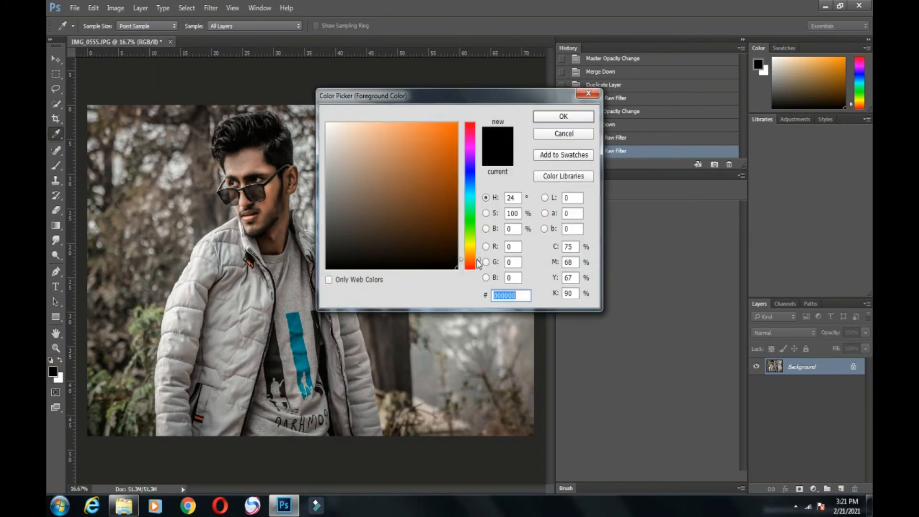
left_click_drag(477, 160, 477, 125)
left_click(563, 116)
key("ctrl+plus")
key("ctrl+plus")
key("ctrl+plus")
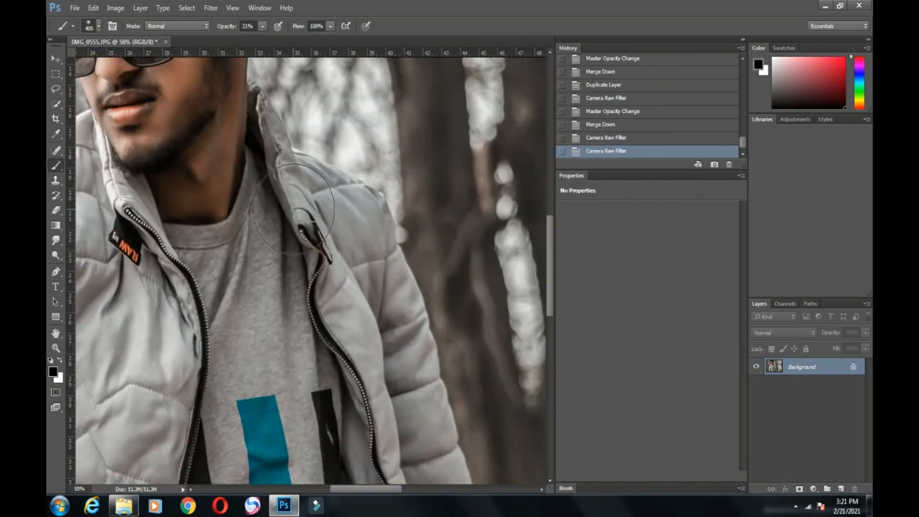
left_click(52, 372)
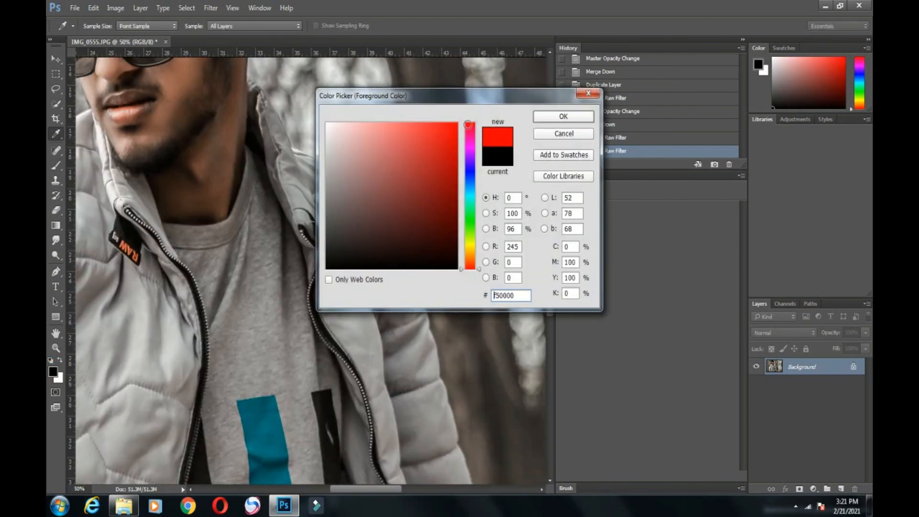
left_click(563, 116)
Step: Set the brush size to 51 px and bring the face into view
key("b")
left_click(98, 26)
left_click(119, 62)
left_click(213, 160)
left_click_drag(338, 488, 313, 492)
left_click_drag(550, 259, 549, 233)
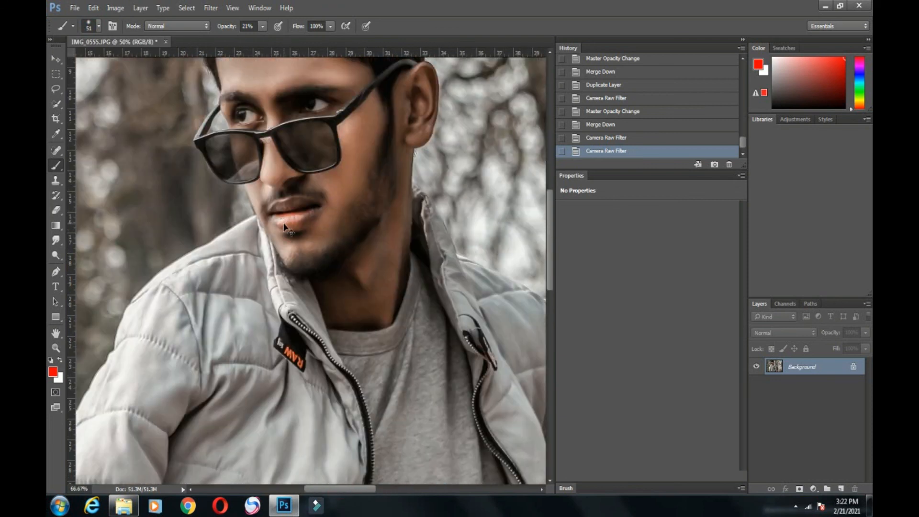
Step: Duplicate the Background layer as Background copy and frame the lips for painting
key("ctrl+plus")
key("ctrl+plus")
key("ctrl+plus")
right_click(795, 366)
left_click(798, 250)
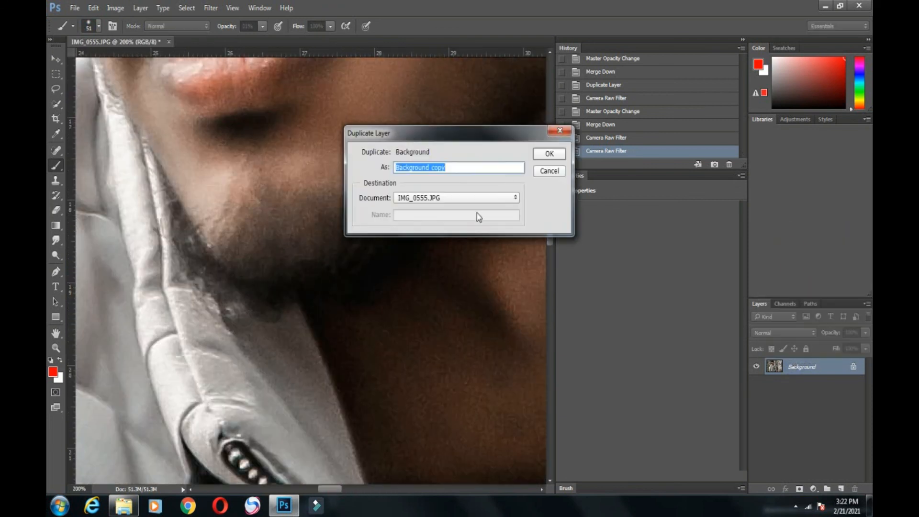
key("Return")
key("ctrl+minus")
left_click_drag(550, 250, 549, 229)
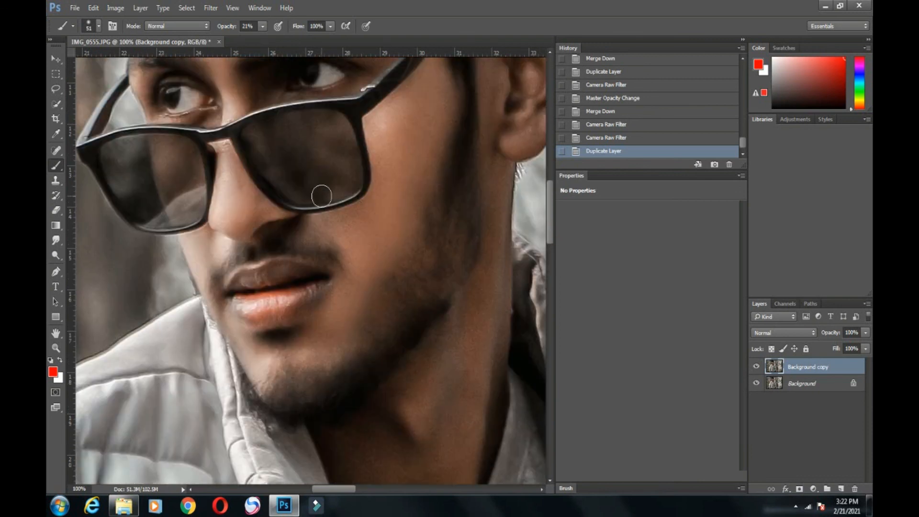
Step: Paint red over the upper lip on the Background copy layer and undo the last stroke
left_click(98, 26)
left_click(293, 269)
left_click_drag(293, 268, 251, 284)
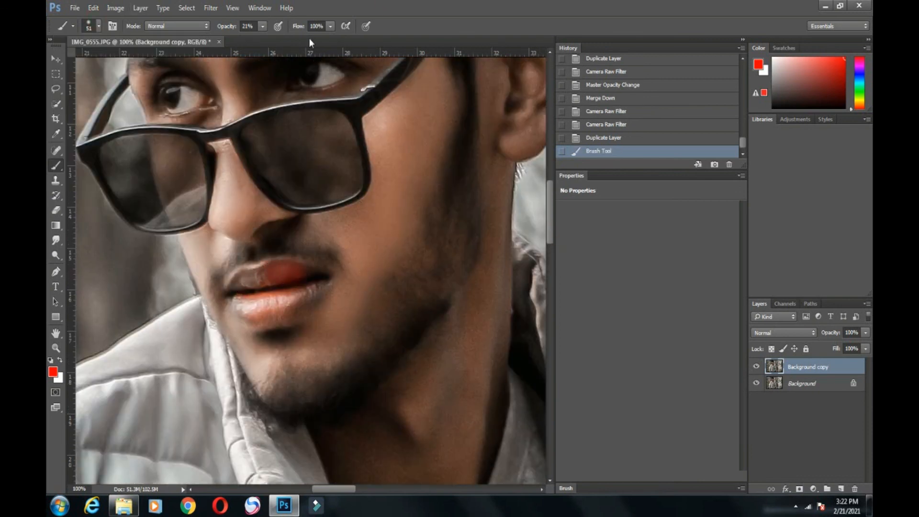
left_click(796, 506)
left_click(735, 503)
left_click(287, 6)
left_click(248, 281)
left_click(261, 278)
mouse_move(236, 304)
left_mouse_down()
mouse_move(308, 307)
mouse_move(321, 289)
mouse_move(280, 307)
mouse_move(237, 308)
left_mouse_up()
key("ctrl+z")
Step: Reduce the brush size to 40 px and paint more red along the upper lip
left_click(286, 8)
left_click(98, 26)
left_click_drag(116, 62, 109, 63)
left_click(294, 268)
mouse_move(293, 269)
left_mouse_down()
mouse_move(323, 279)
mouse_move(234, 289)
left_mouse_up()
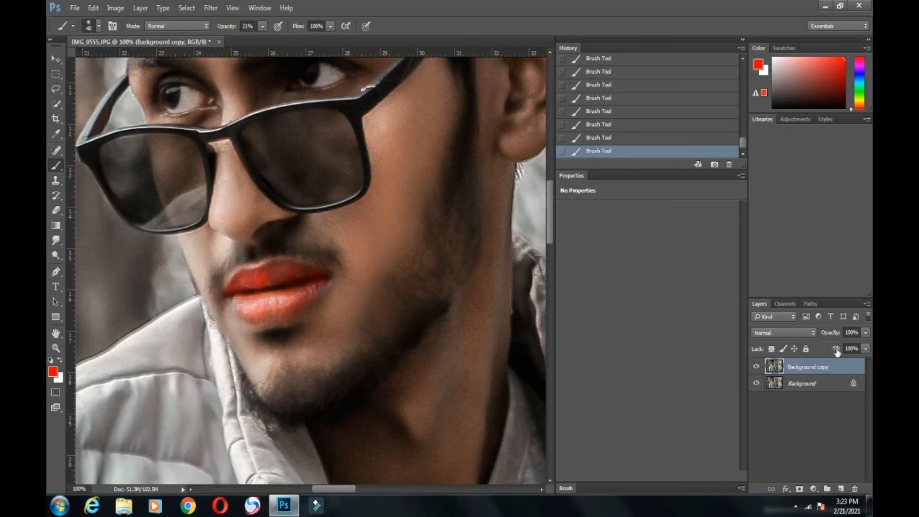
Step: Lower the Background copy layer's opacity to 43% and brush red over the lower lip
left_click(865, 333)
left_click_drag(864, 344, 841, 346)
left_click(317, 296)
left_click_drag(317, 296, 253, 321)
left_click(238, 307)
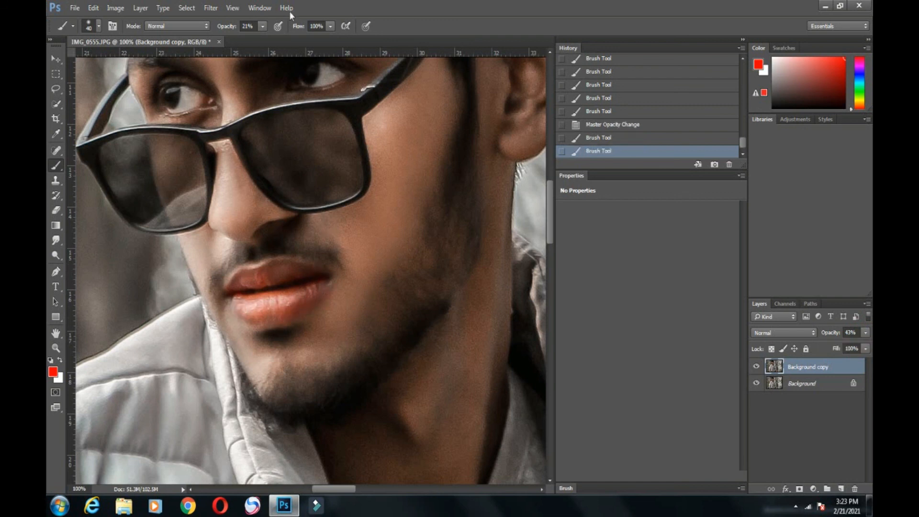
Step: Fine-tune the painted layer's opacity against the whole photo and merge it down into the Background
left_click(865, 332)
left_click_drag(836, 344, 839, 345)
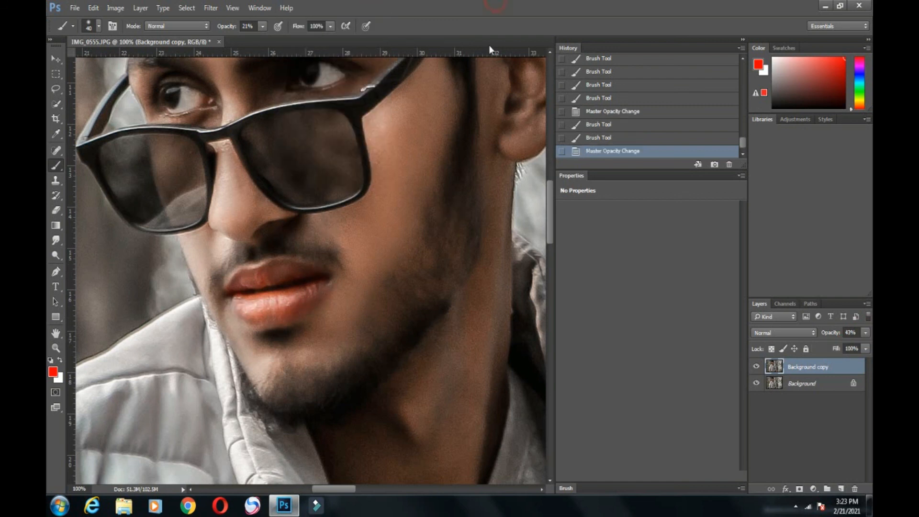
key("ctrl+0")
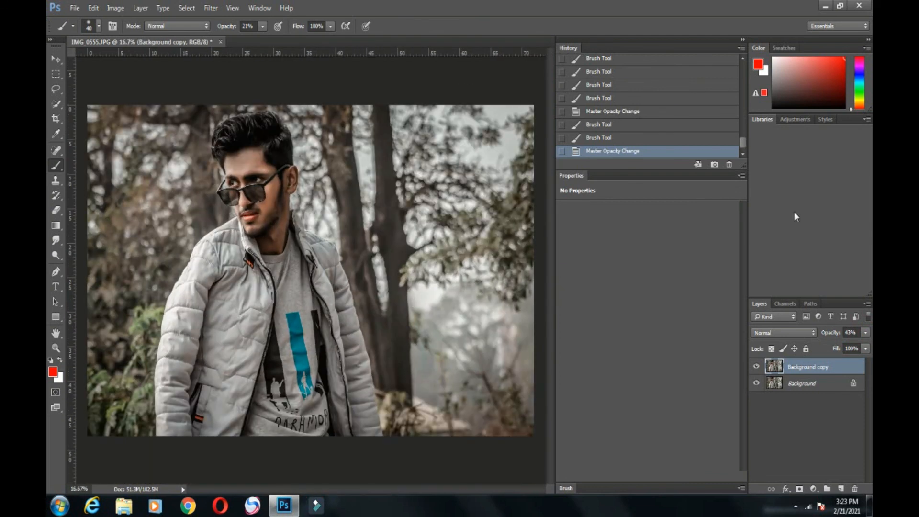
left_click_drag(834, 344, 832, 344)
left_click_drag(833, 345, 831, 345)
right_click(822, 367)
left_click(755, 383)
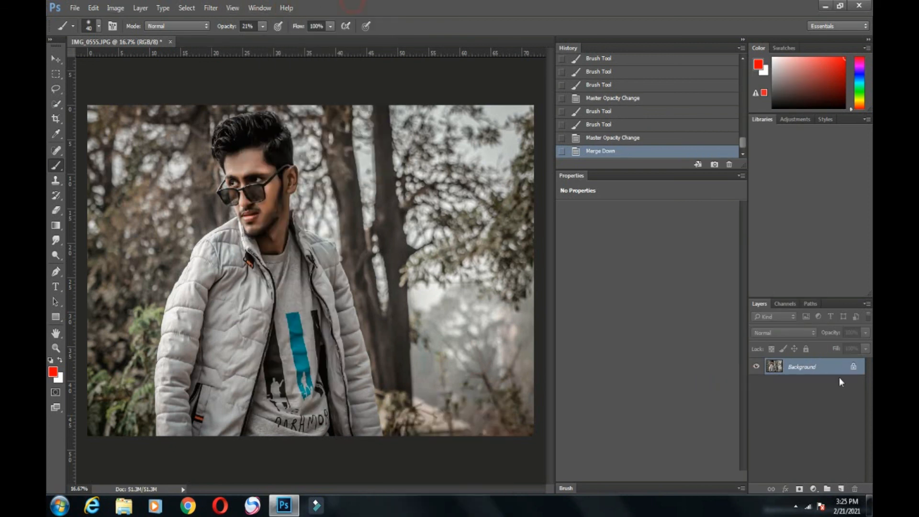
left_click(796, 506)
left_click(795, 506)
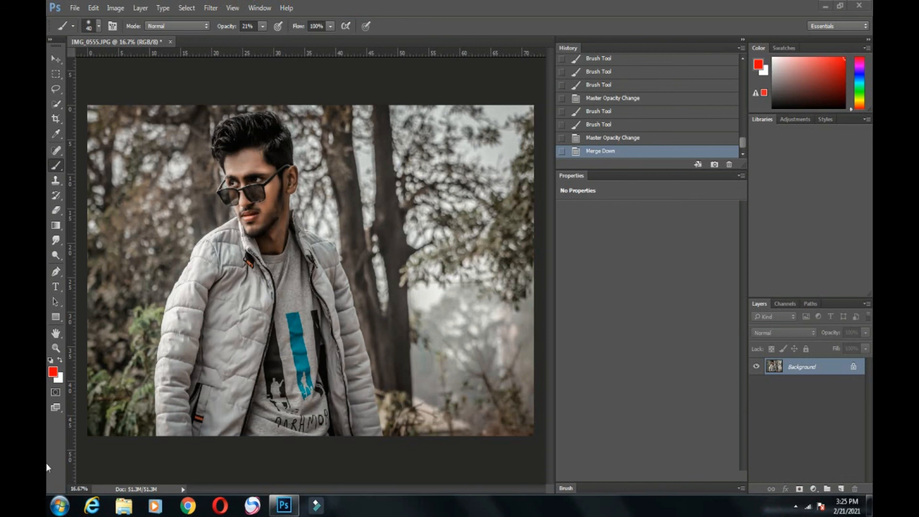
left_click(60, 506)
left_click(201, 333)
left_click(282, 505)
left_click(287, 8)
left_click(342, 2)
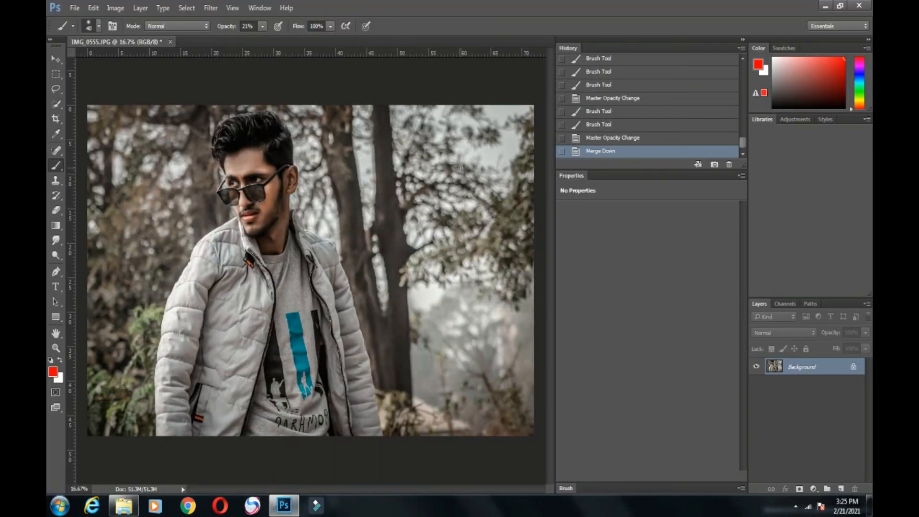
left_click(825, 6)
left_click(859, 5)
right_click(394, 164)
left_click(422, 197)
right_click(446, 198)
left_click(478, 233)
left_click(295, 508)
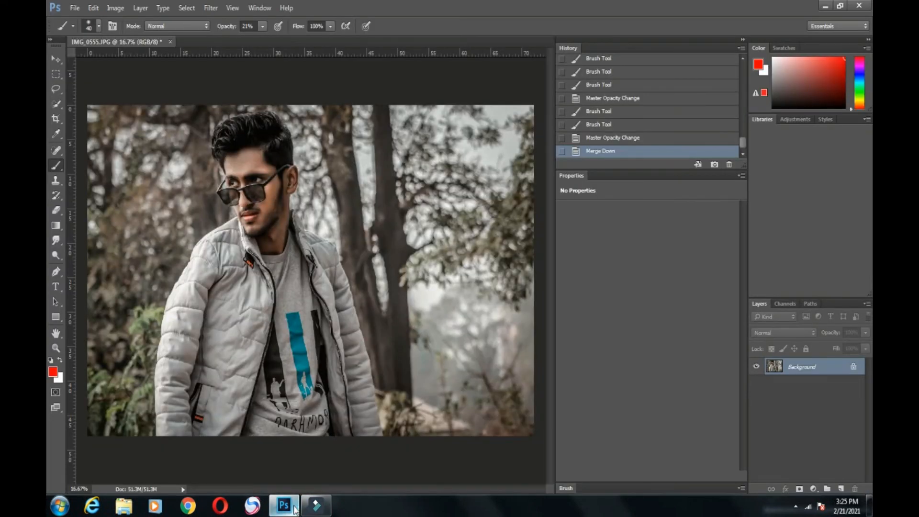
Step: Open the Camera Raw filter and add a post-crop vignette with amount -4 and midpoint 55
left_click(210, 7)
left_click(223, 68)
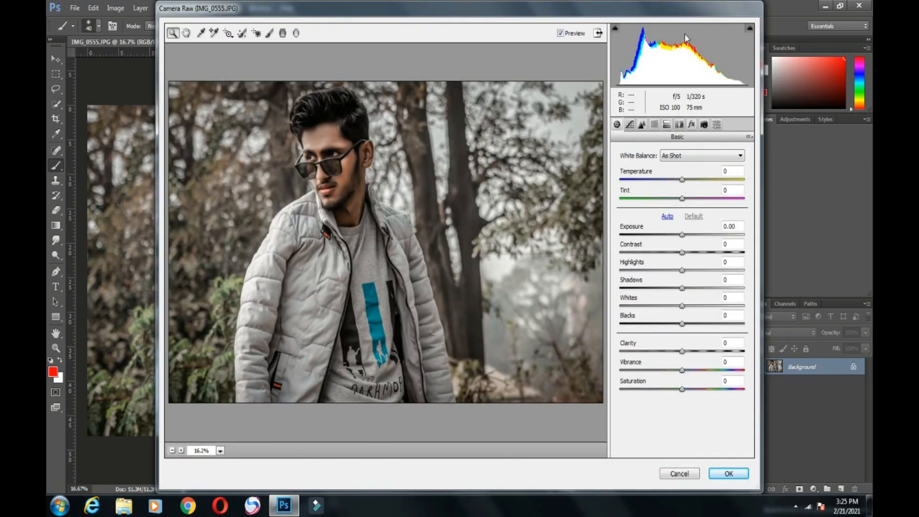
left_click(692, 124)
left_click(654, 124)
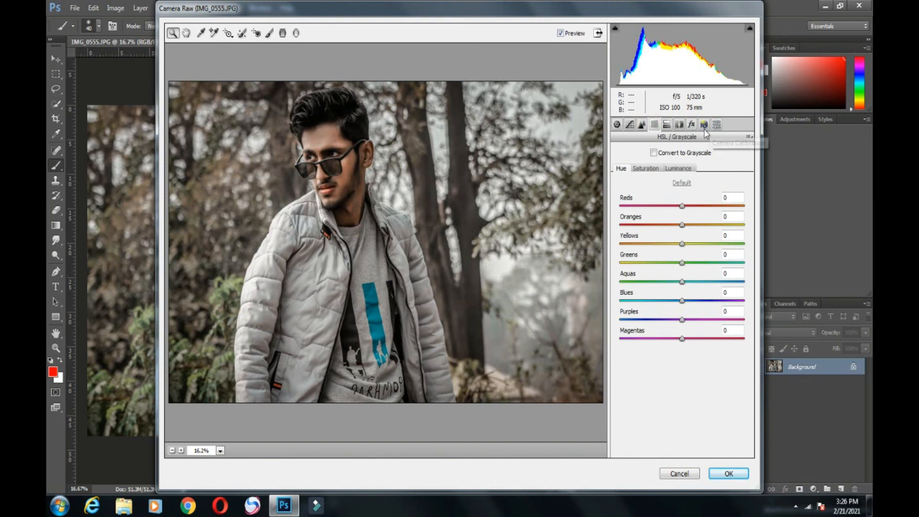
left_click(691, 123)
mouse_move(682, 272)
left_mouse_down()
mouse_move(673, 273)
mouse_move(682, 272)
left_mouse_up()
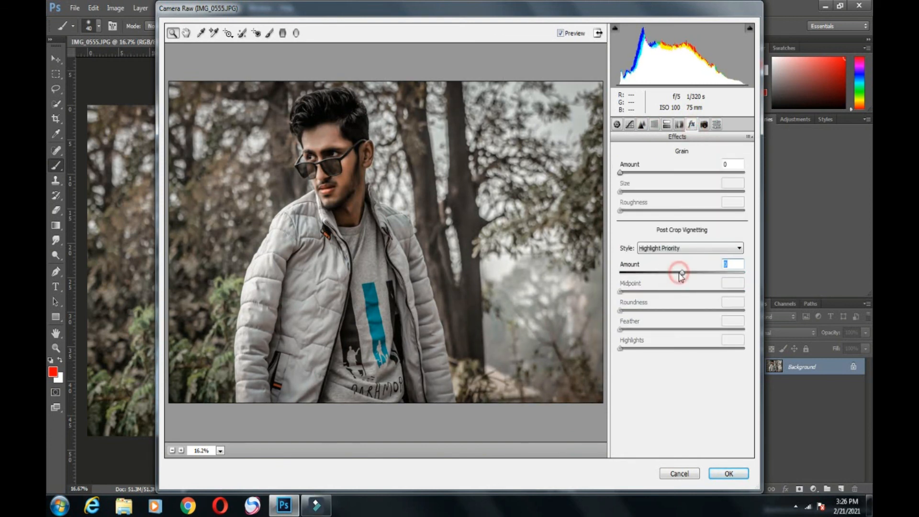
left_click_drag(682, 272, 692, 297)
left_click(688, 292)
left_click(795, 509)
left_click(747, 451)
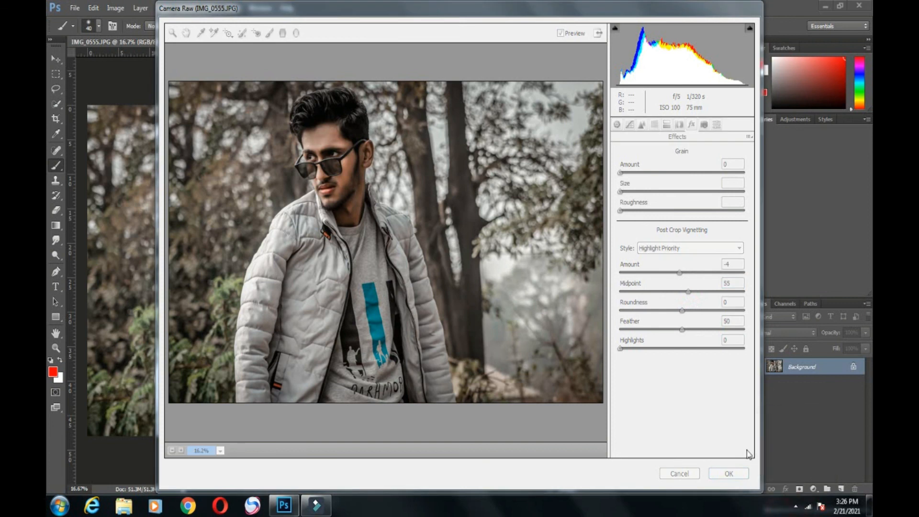
left_click(59, 506)
left_click(211, 333)
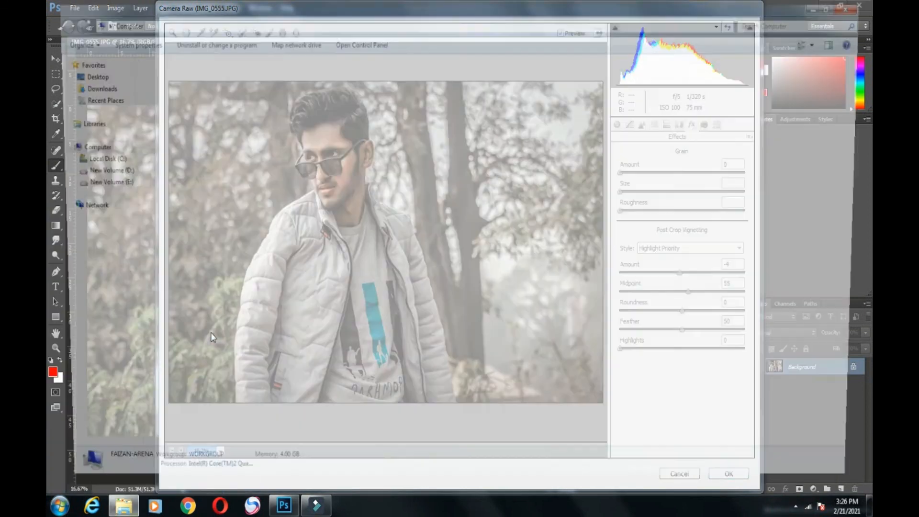
left_click(284, 506)
left_click(316, 505)
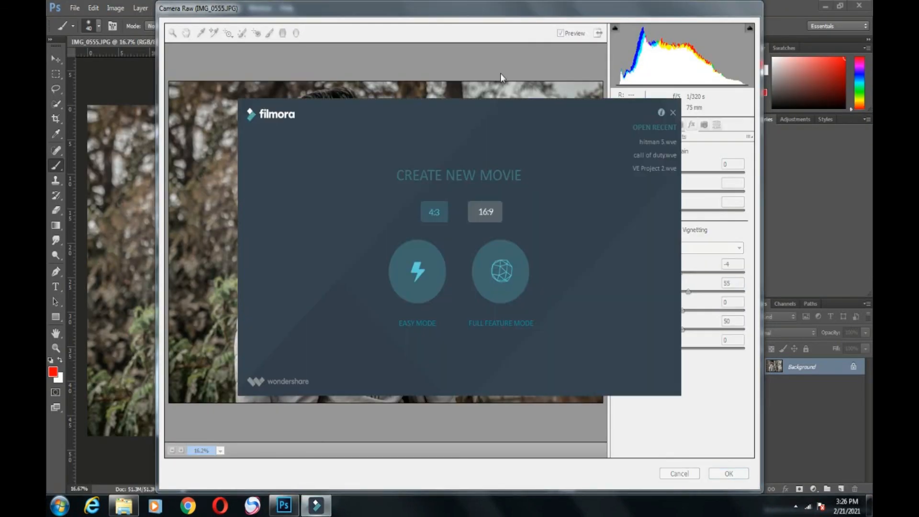
left_click(673, 112)
Step: Check the tone curve, camera calibration and effects settings and apply the Camera Raw filter with the vignette
left_click(629, 124)
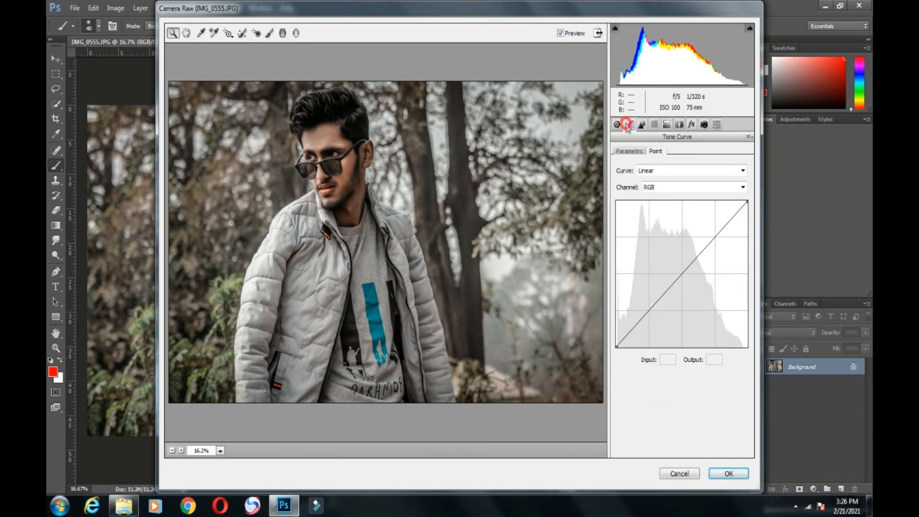
left_click(666, 124)
left_click(691, 126)
left_click(704, 125)
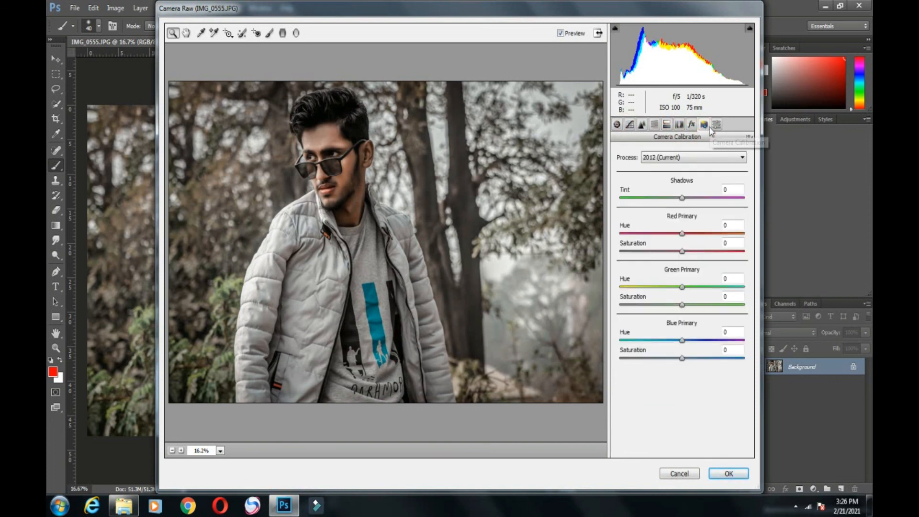
left_click(691, 124)
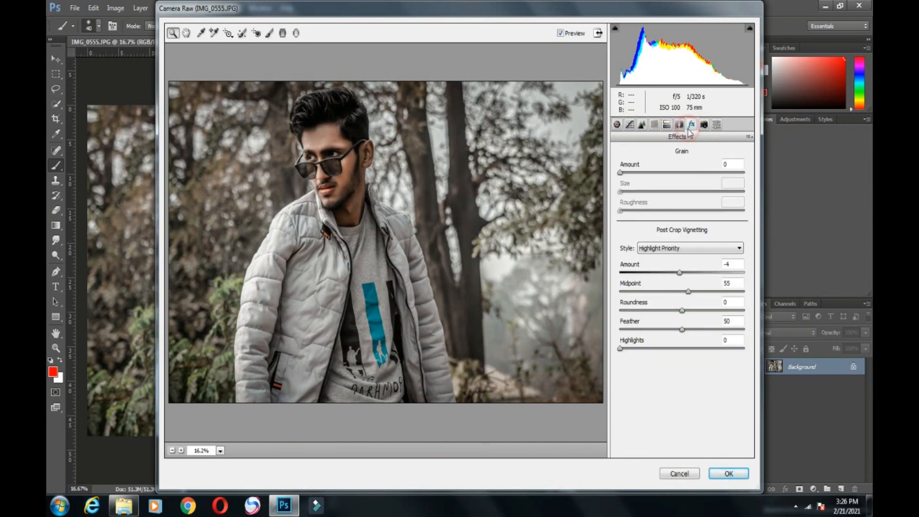
left_click(689, 292)
left_click(728, 474)
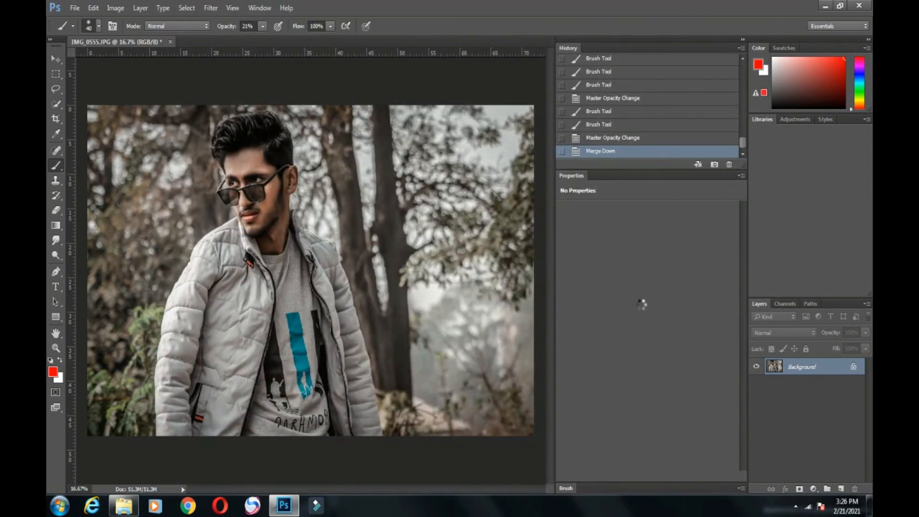